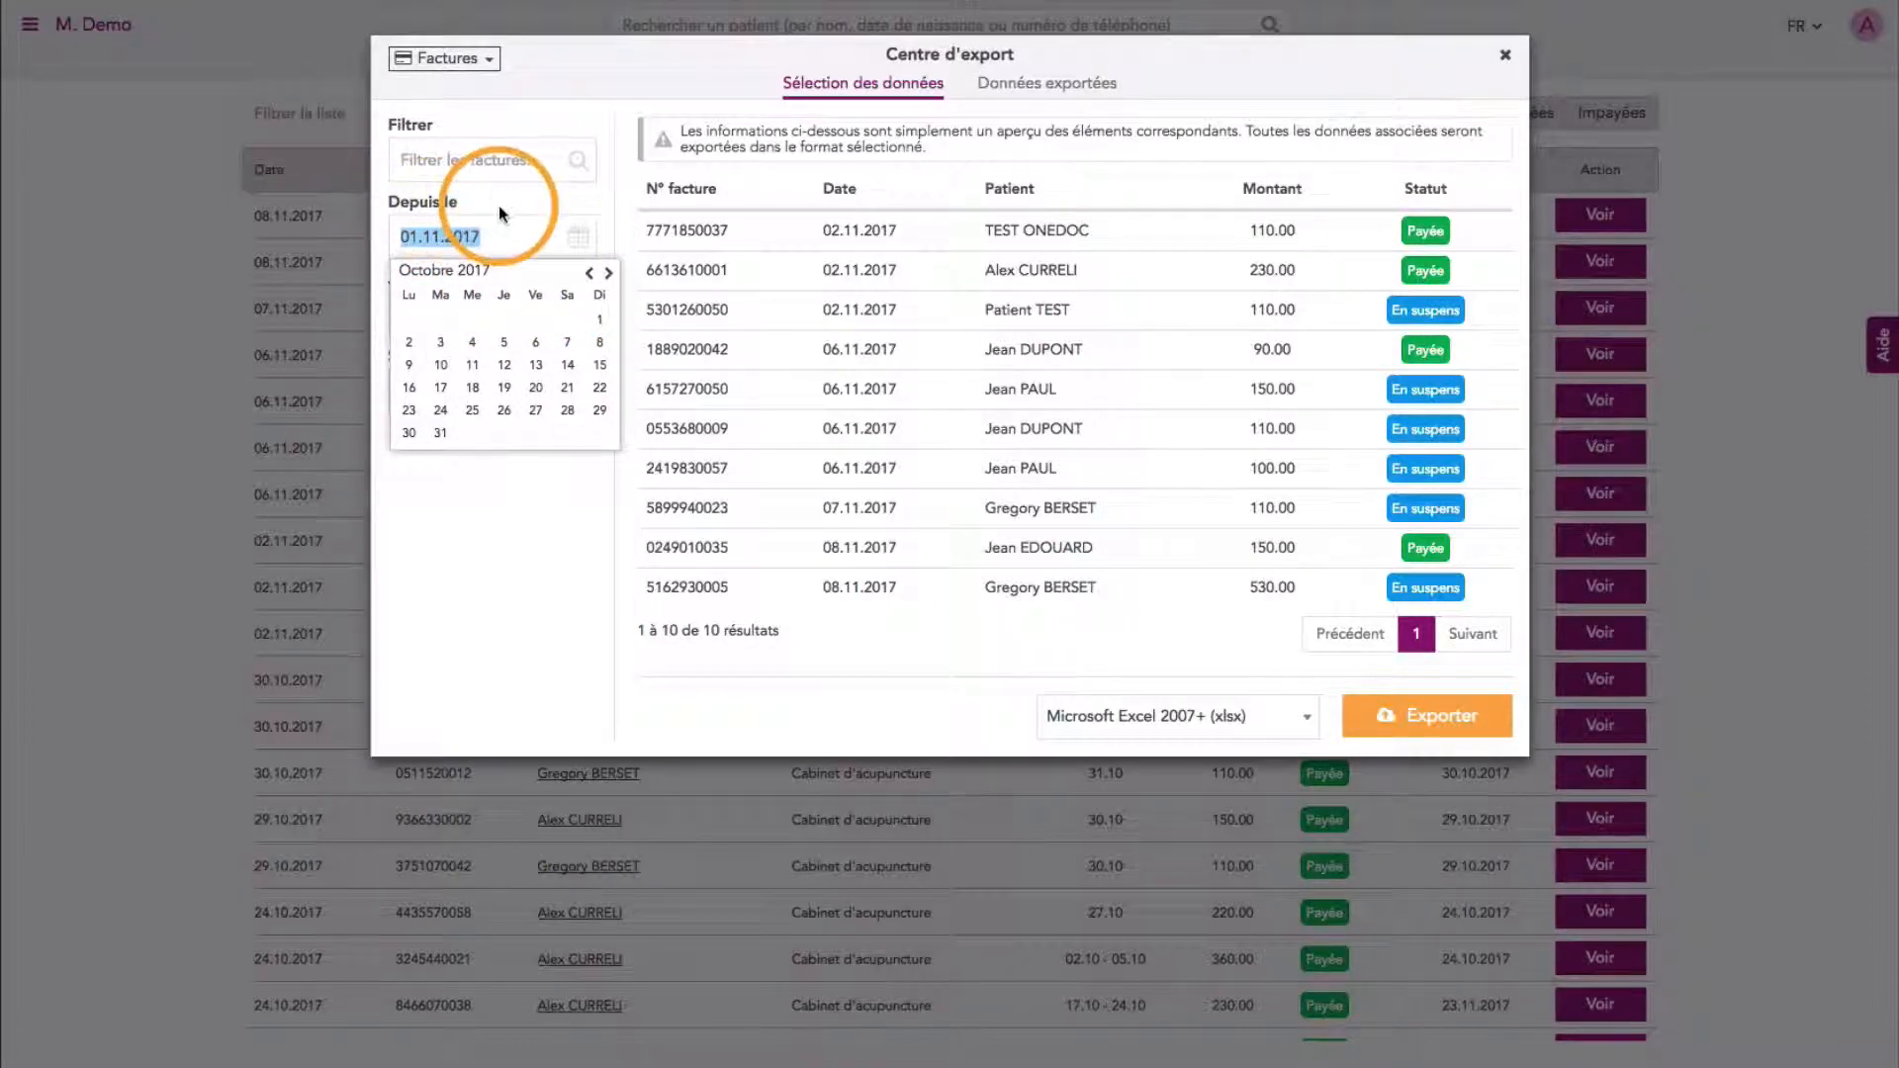
- Filter the invoices to export to the date range from 01.10.2017 to 31.10.2017
{"action": "left_click", "coordinate": [603, 326]}
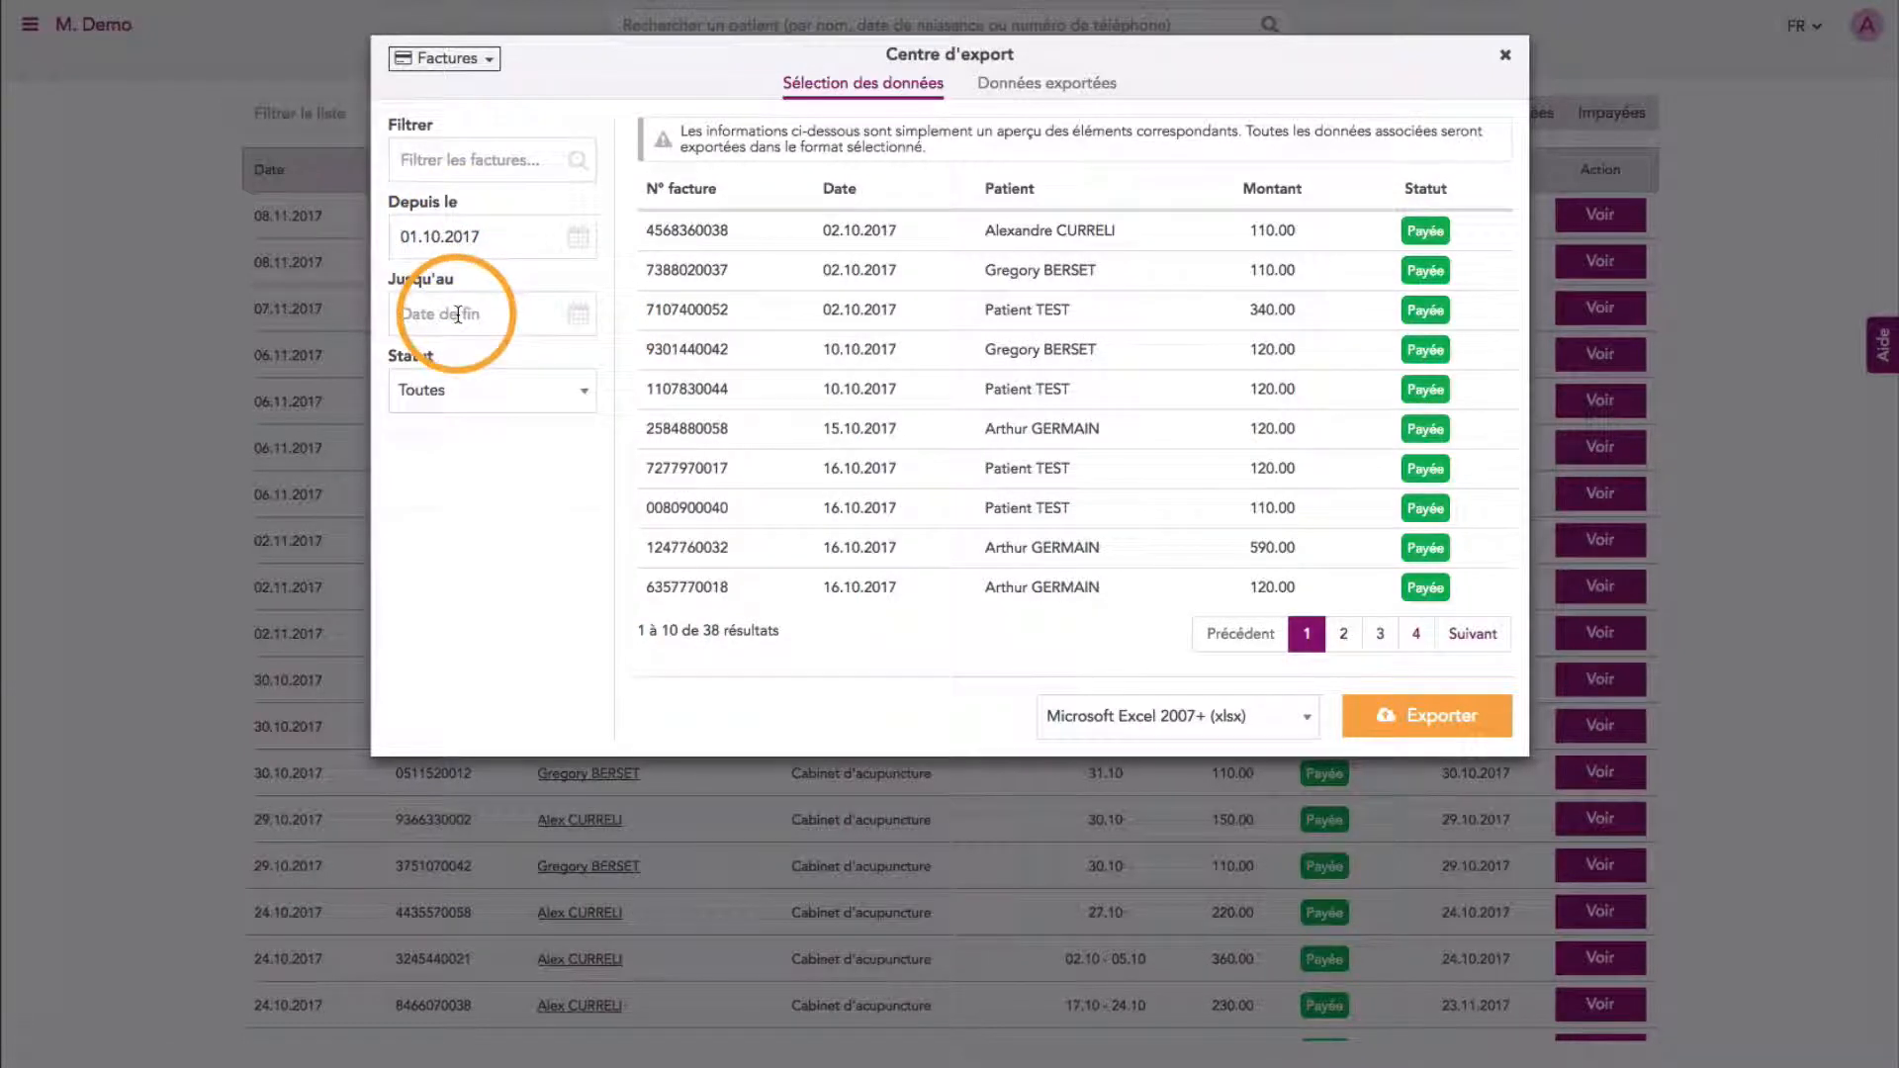
{"action": "left_click", "coordinate": [458, 314]}
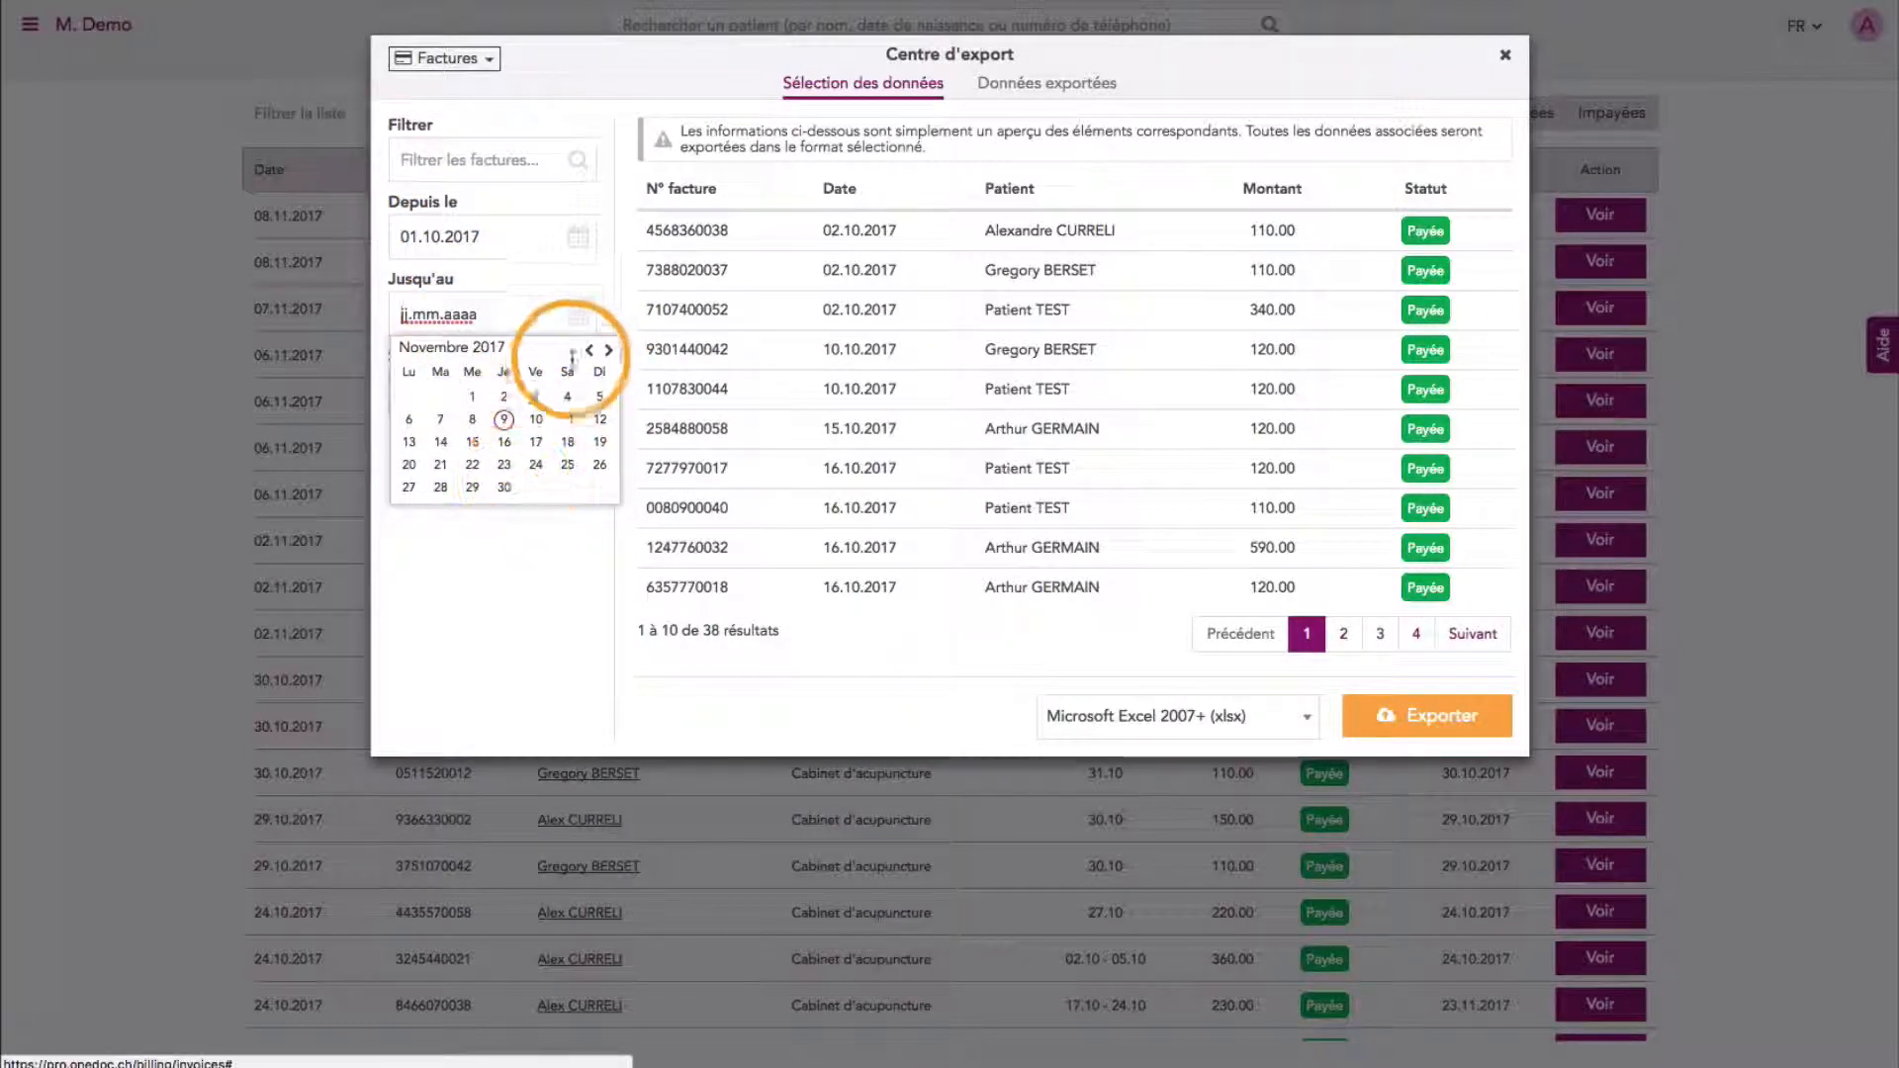
{"action": "left_click", "coordinate": [589, 352]}
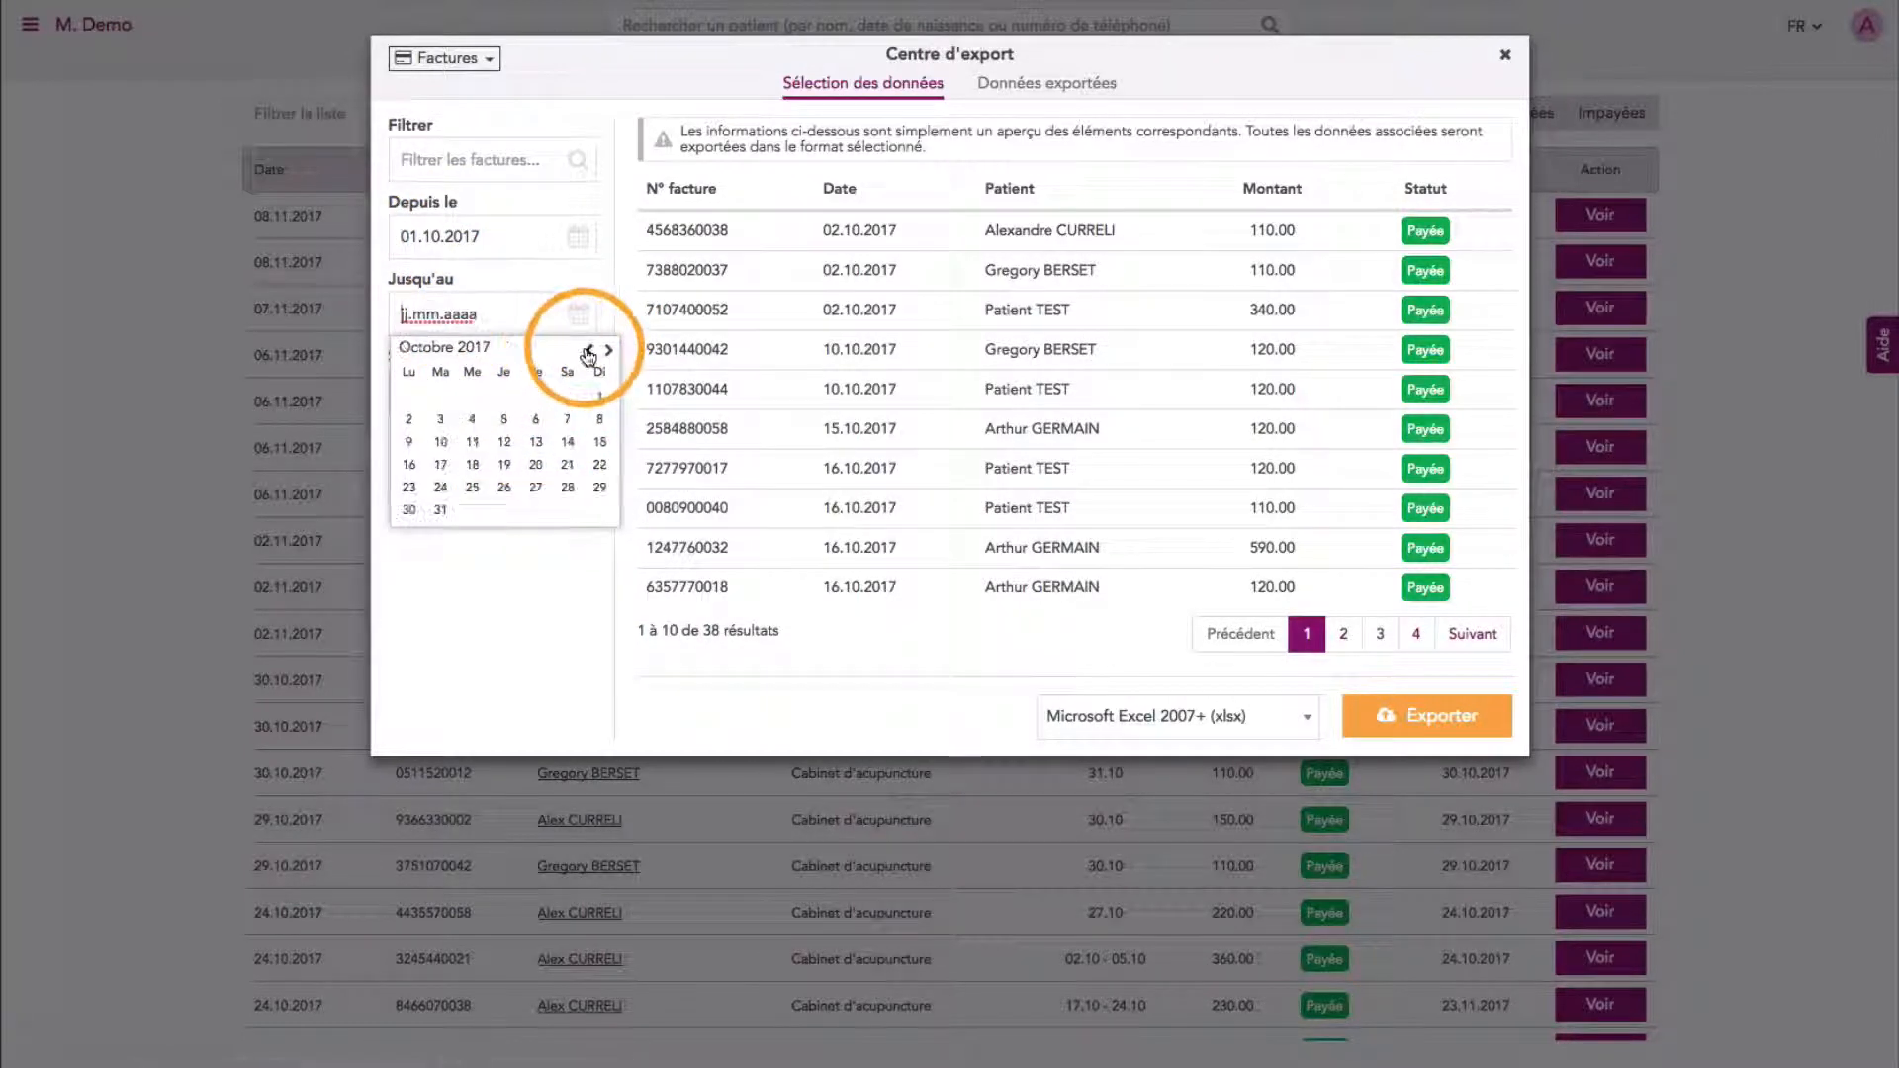
{"action": "left_click", "coordinate": [441, 511]}
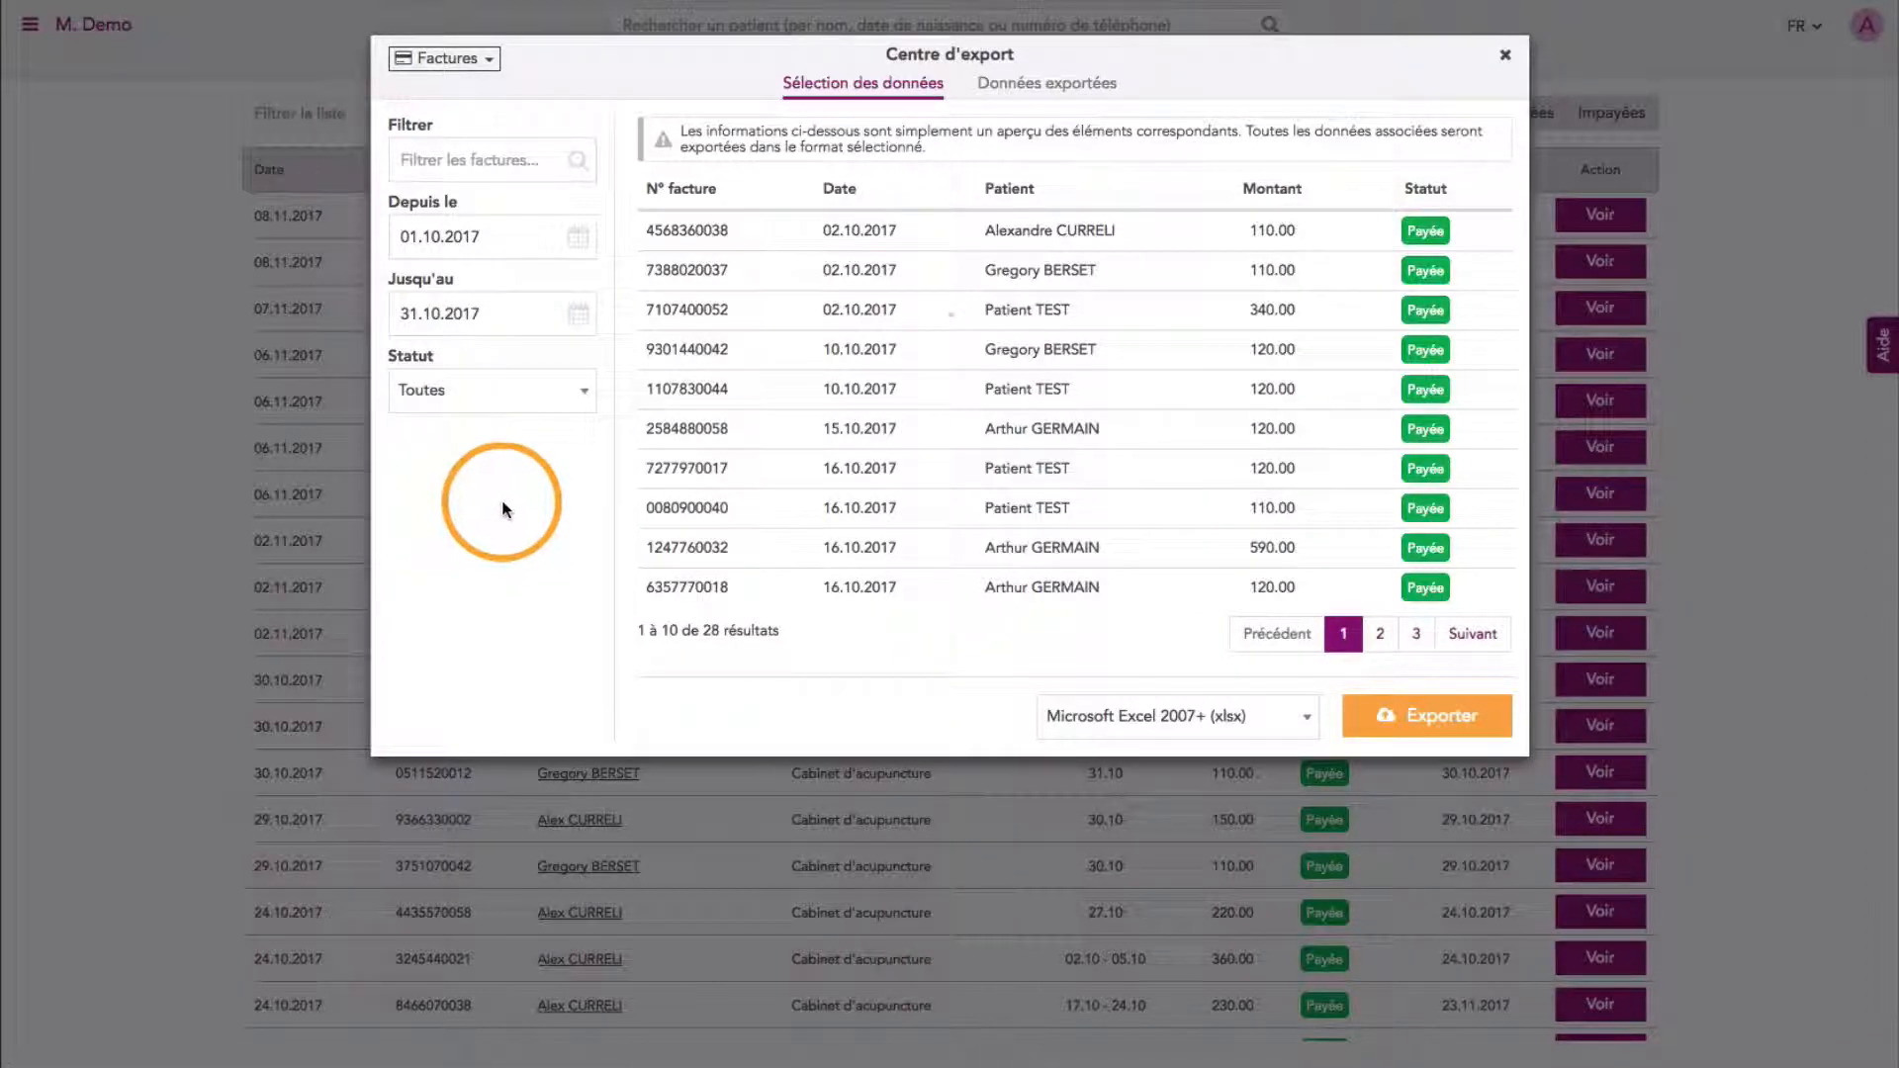
{"action": "left_click", "coordinate": [1007, 349]}
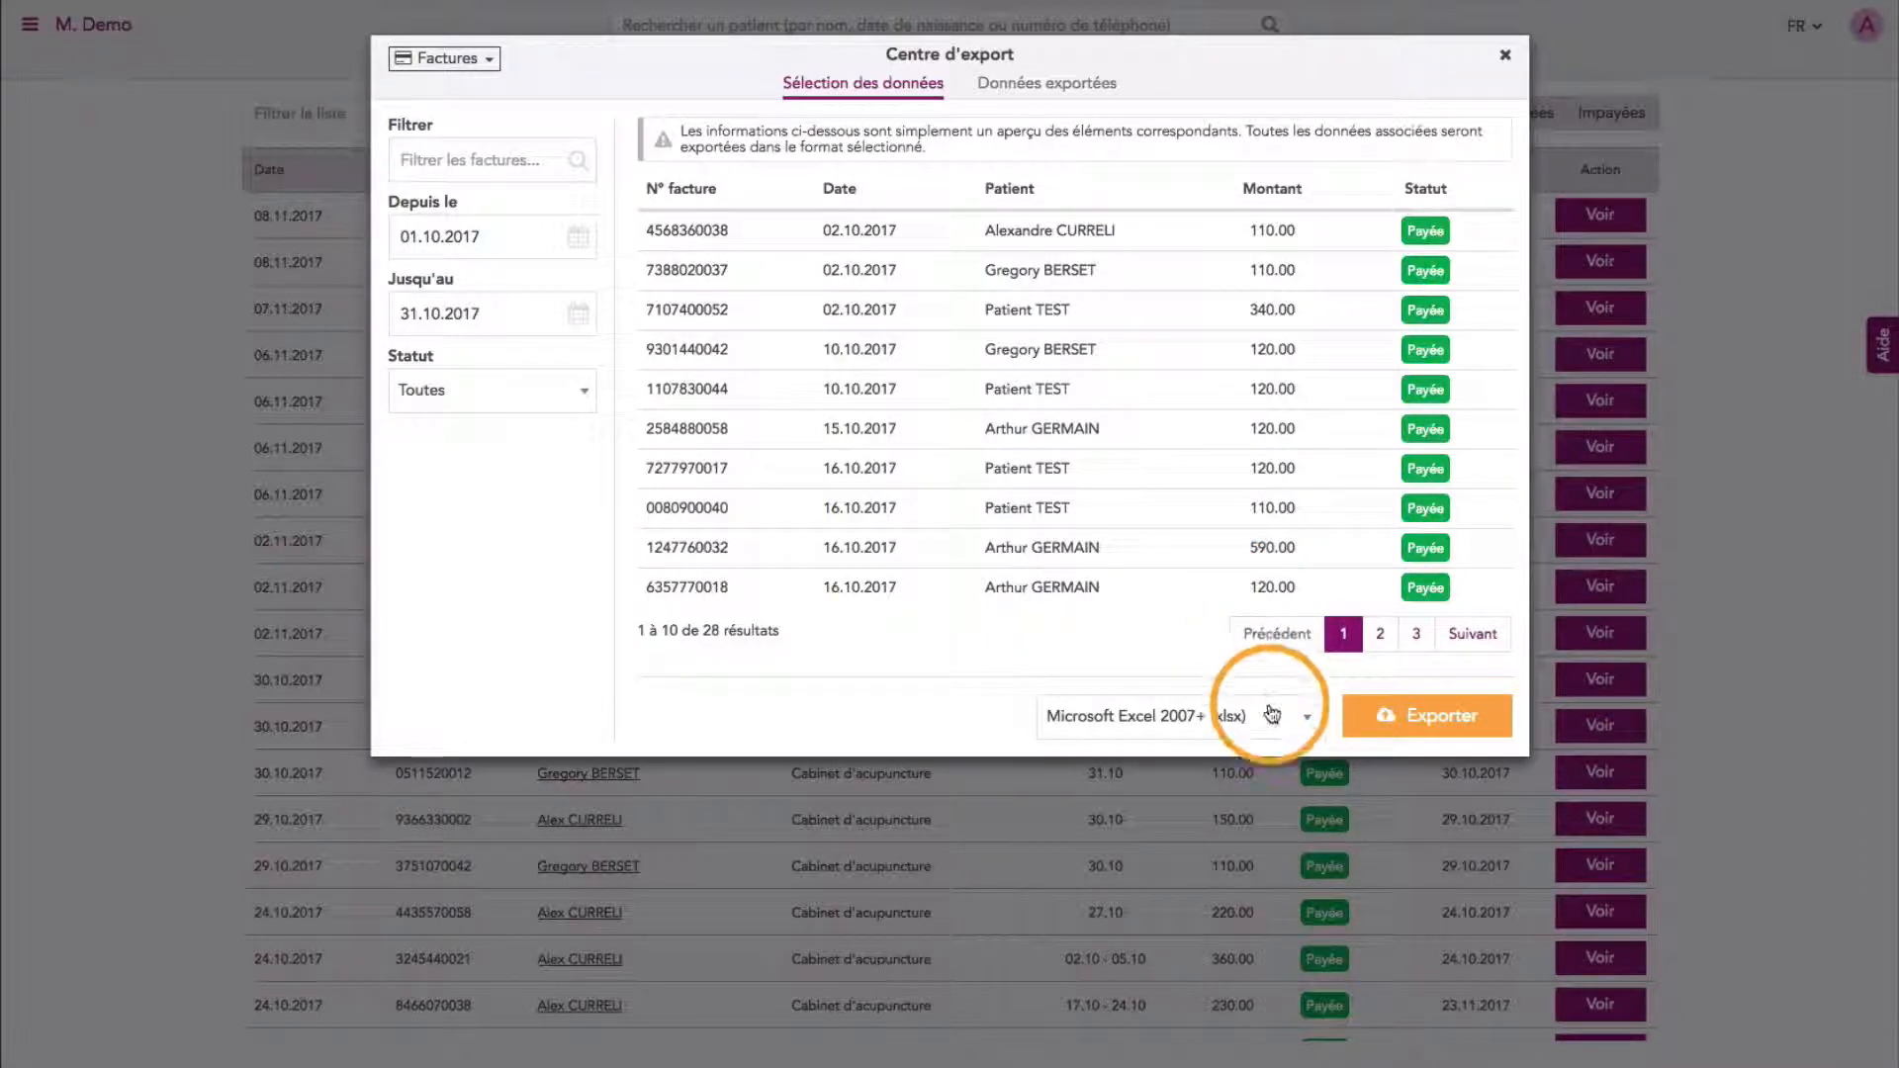
- Export the filtered invoices in Microsoft Excel 2007+ (xlsx) format and open the newest export once downloaded
{"action": "left_click", "coordinate": [1415, 725]}
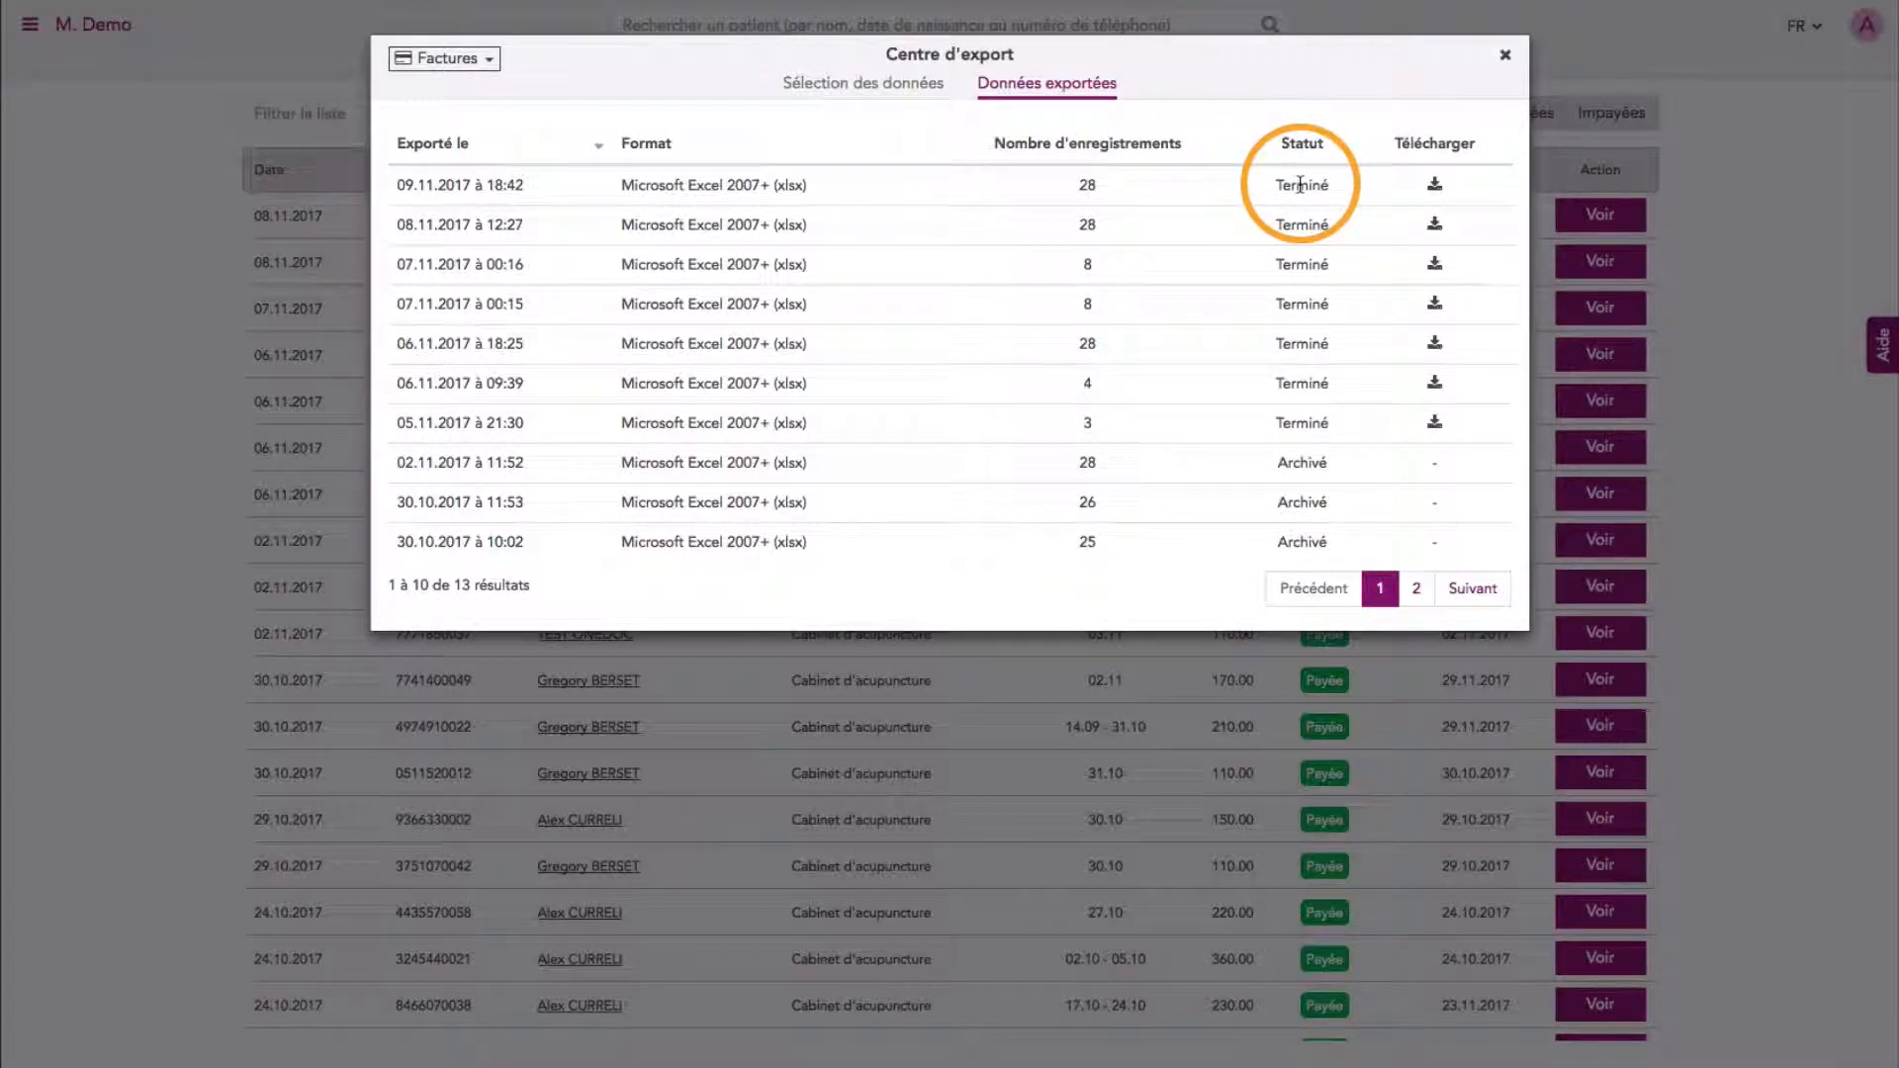
{"action": "left_click", "coordinate": [1436, 188]}
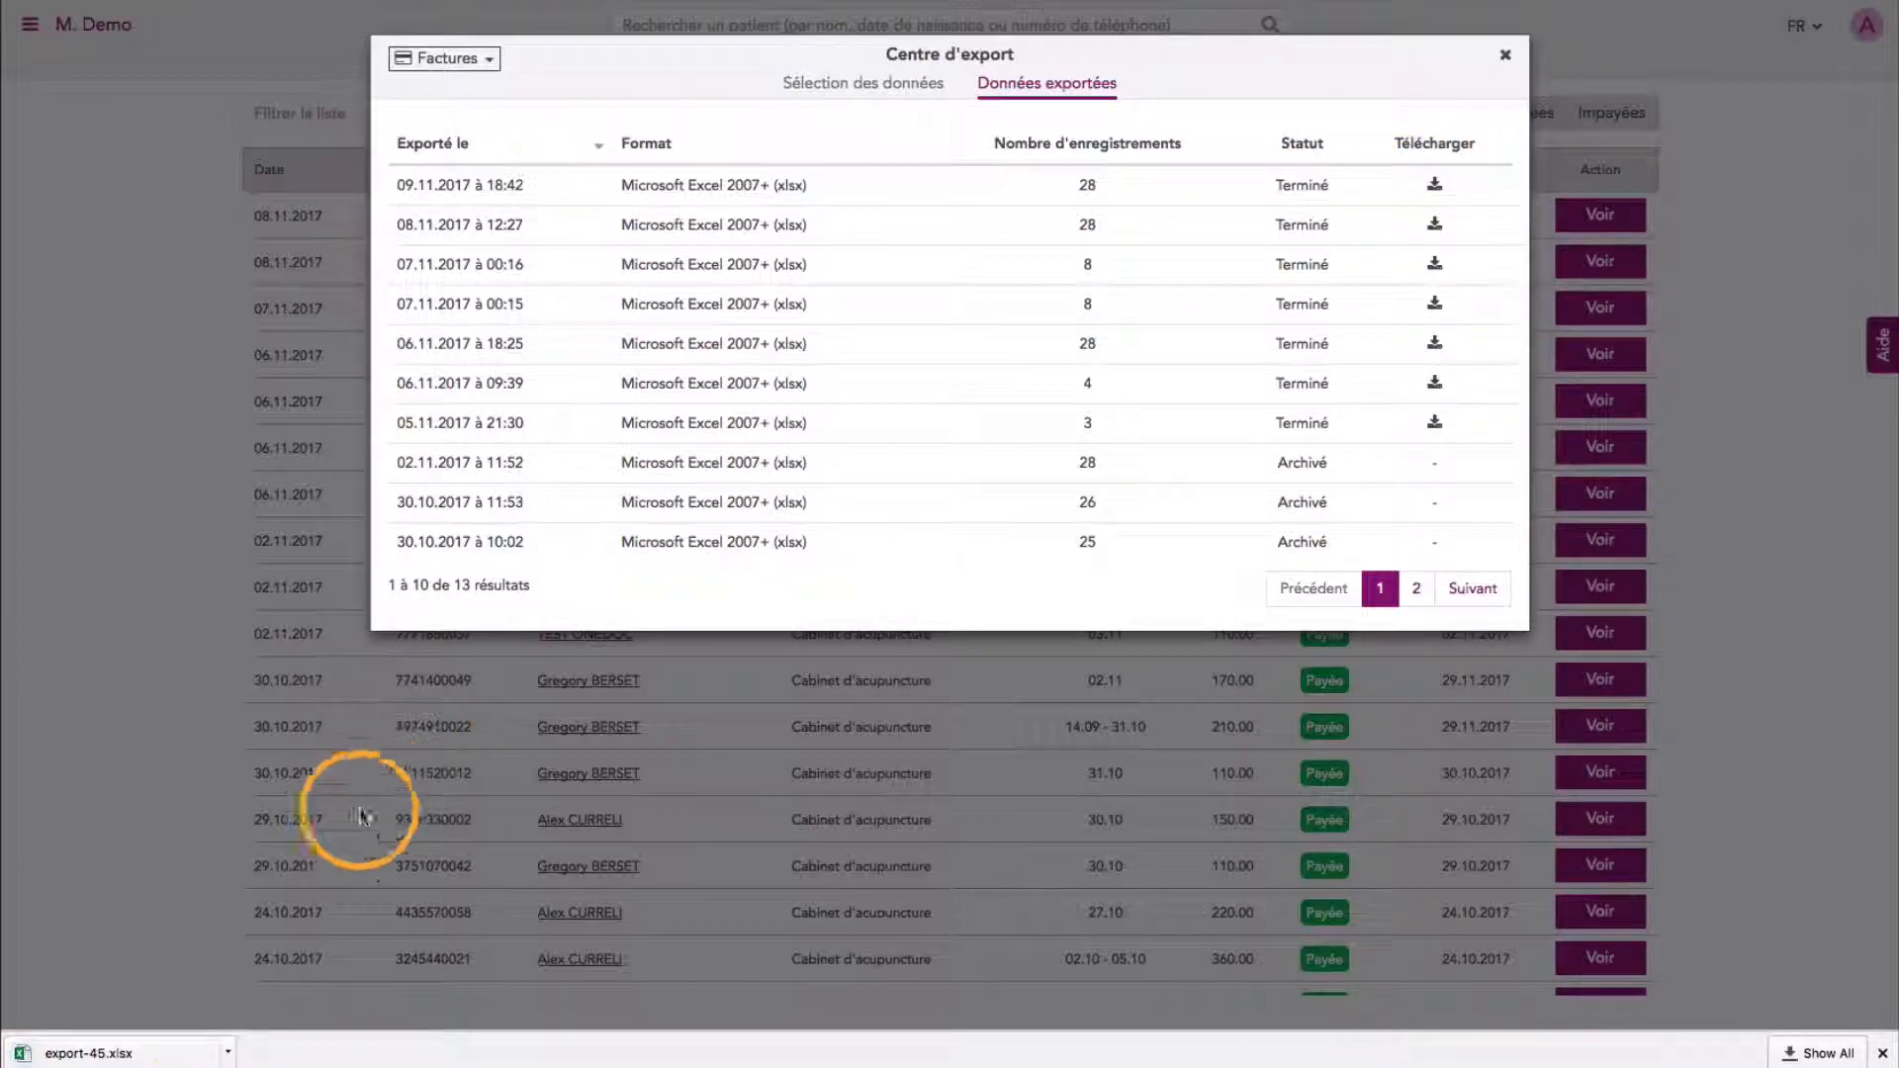
{"action": "left_click", "coordinate": [109, 1055]}
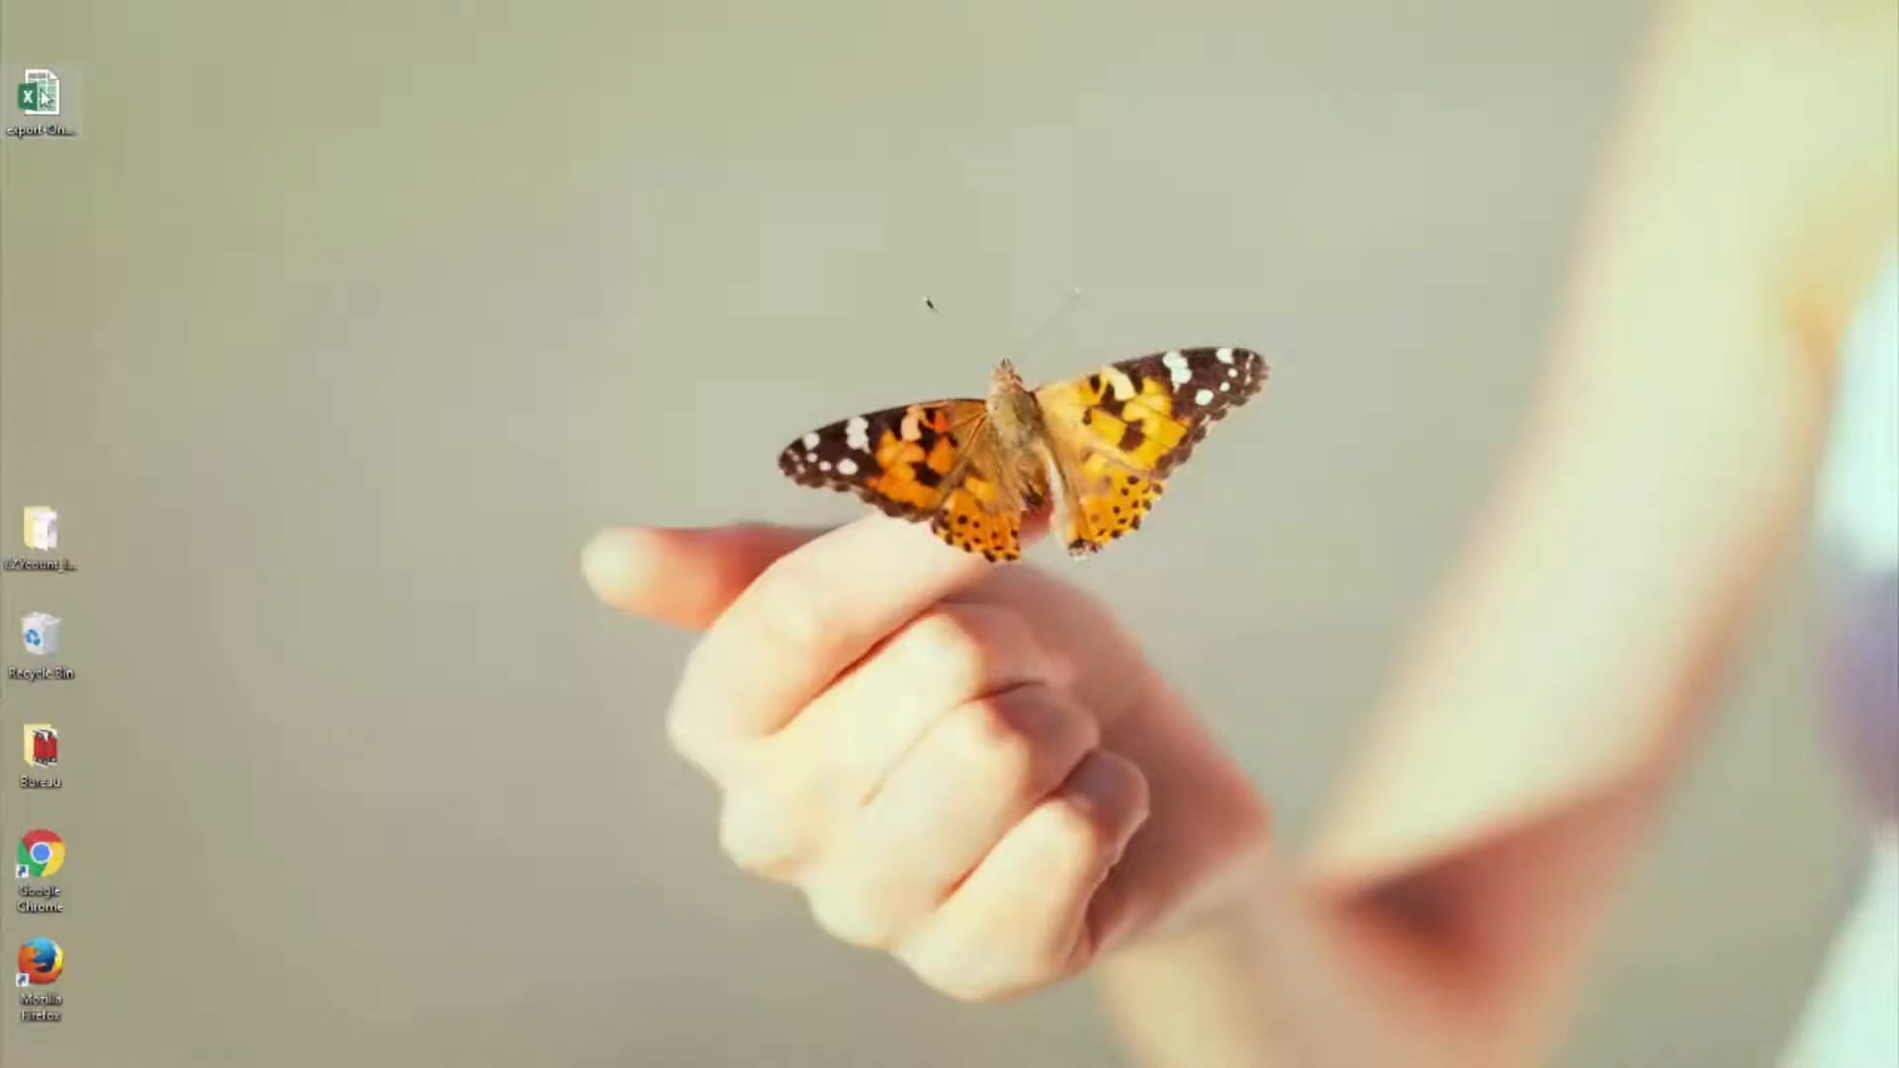
- Open the export-OneDoc workbook from the desktop in Excel and fit all column widths to their contents
{"action": "left_click", "coordinate": [43, 96]}
{"action": "double_click", "coordinate": [42, 96]}
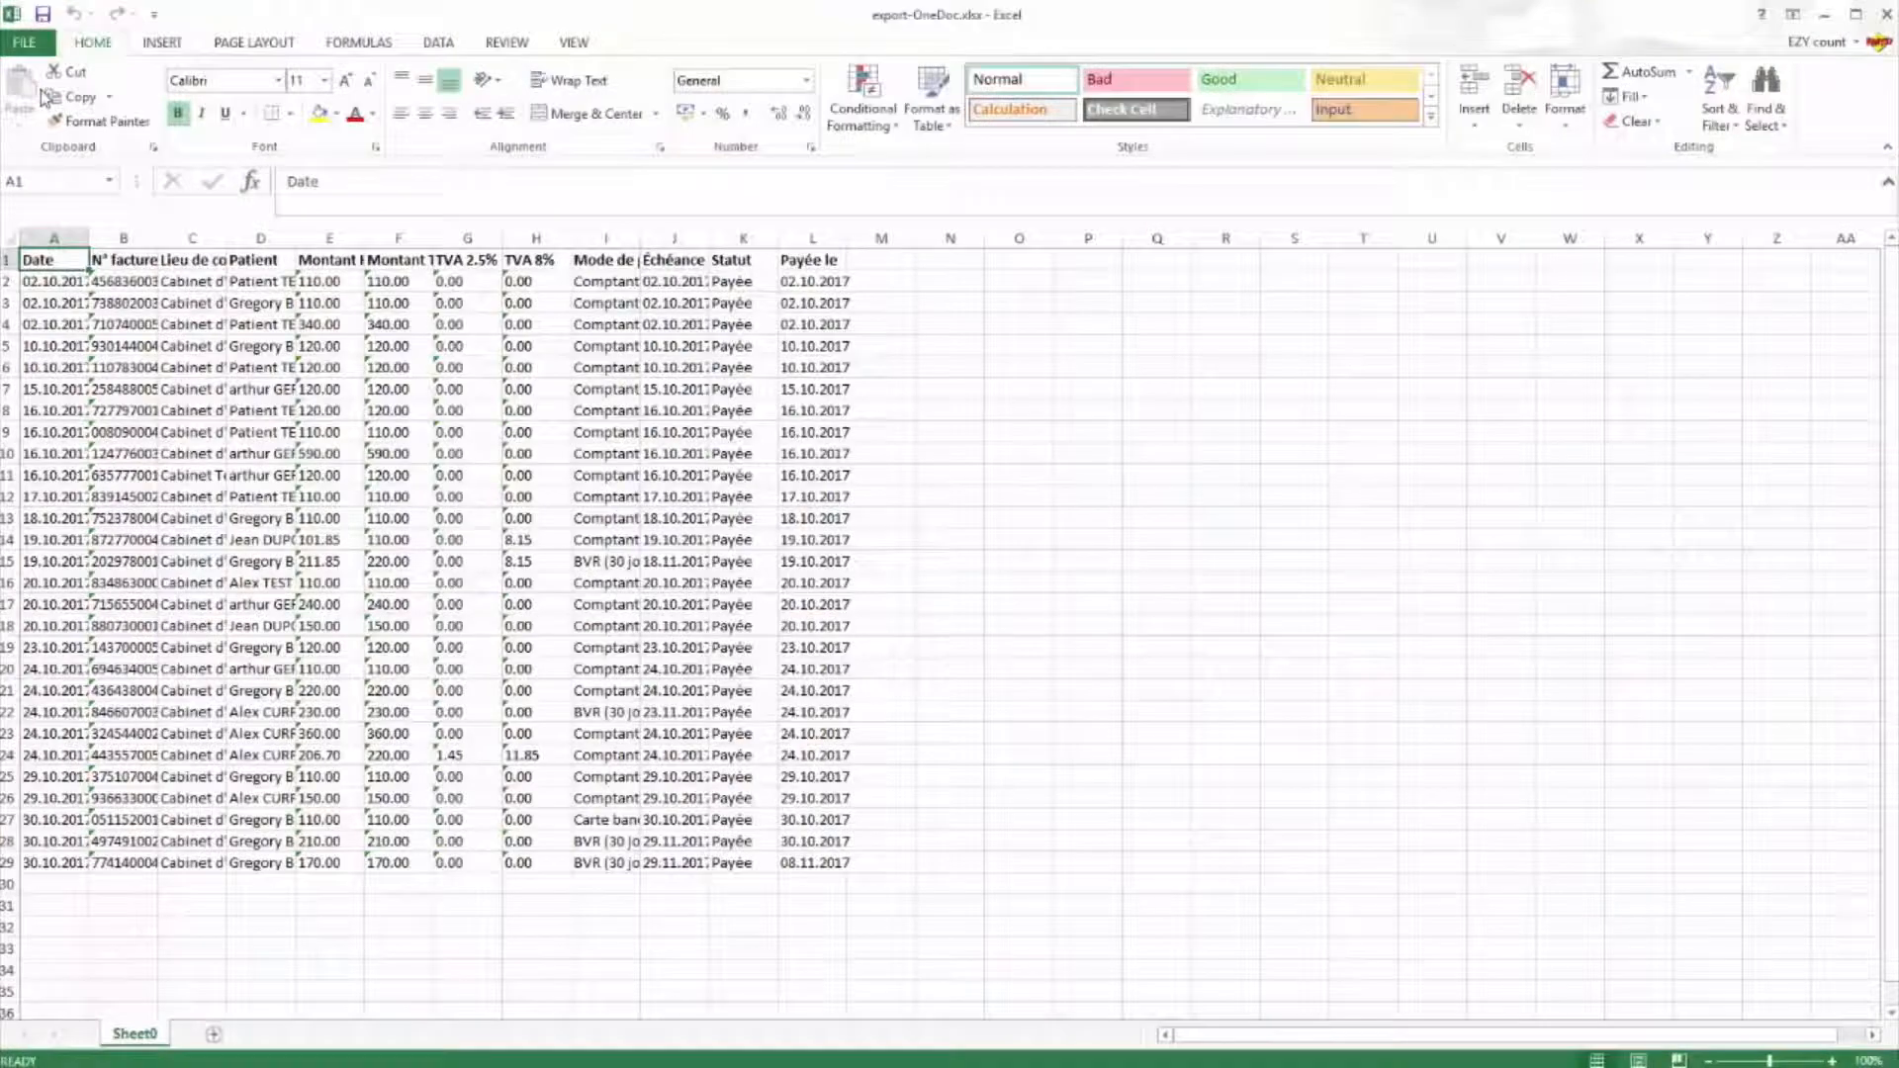
{"action": "left_click", "coordinate": [347, 367]}
{"action": "left_click", "coordinate": [10, 238]}
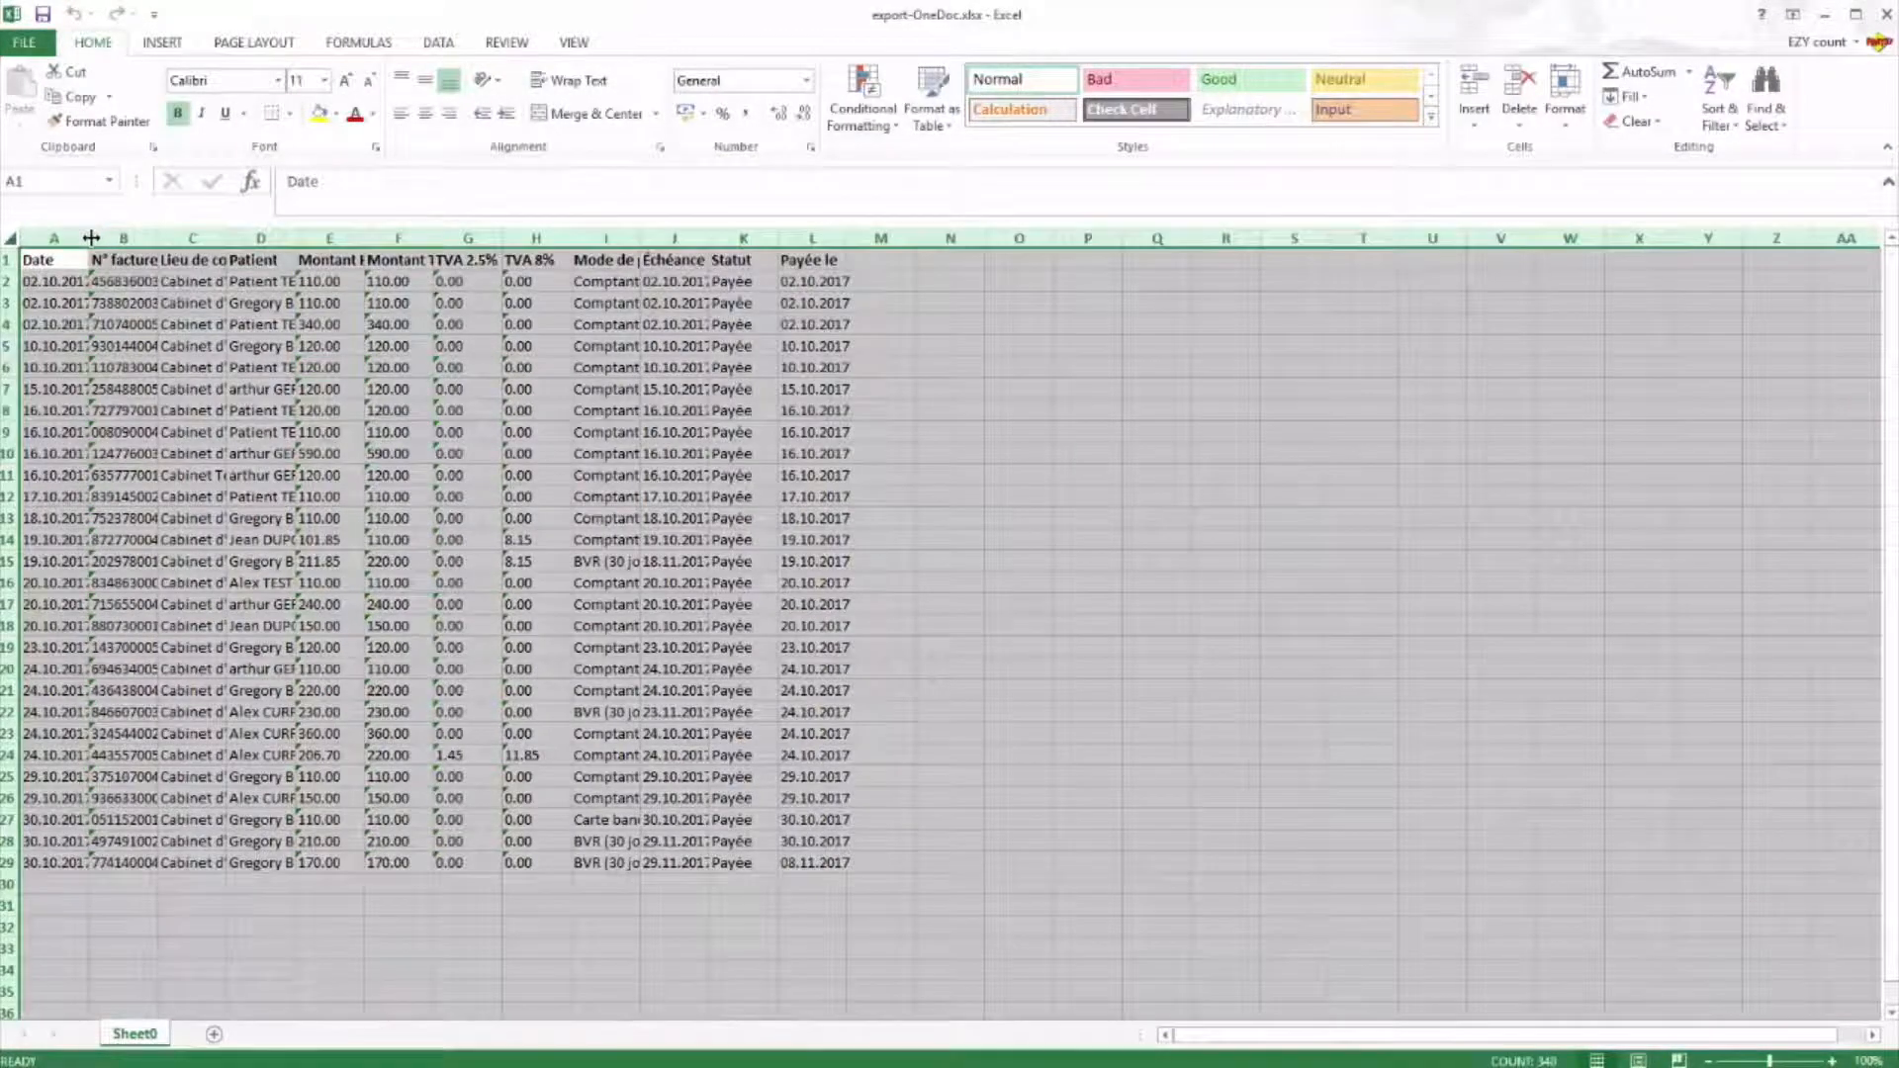
{"action": "double_click", "coordinate": [90, 237]}
{"action": "left_click", "coordinate": [306, 388]}
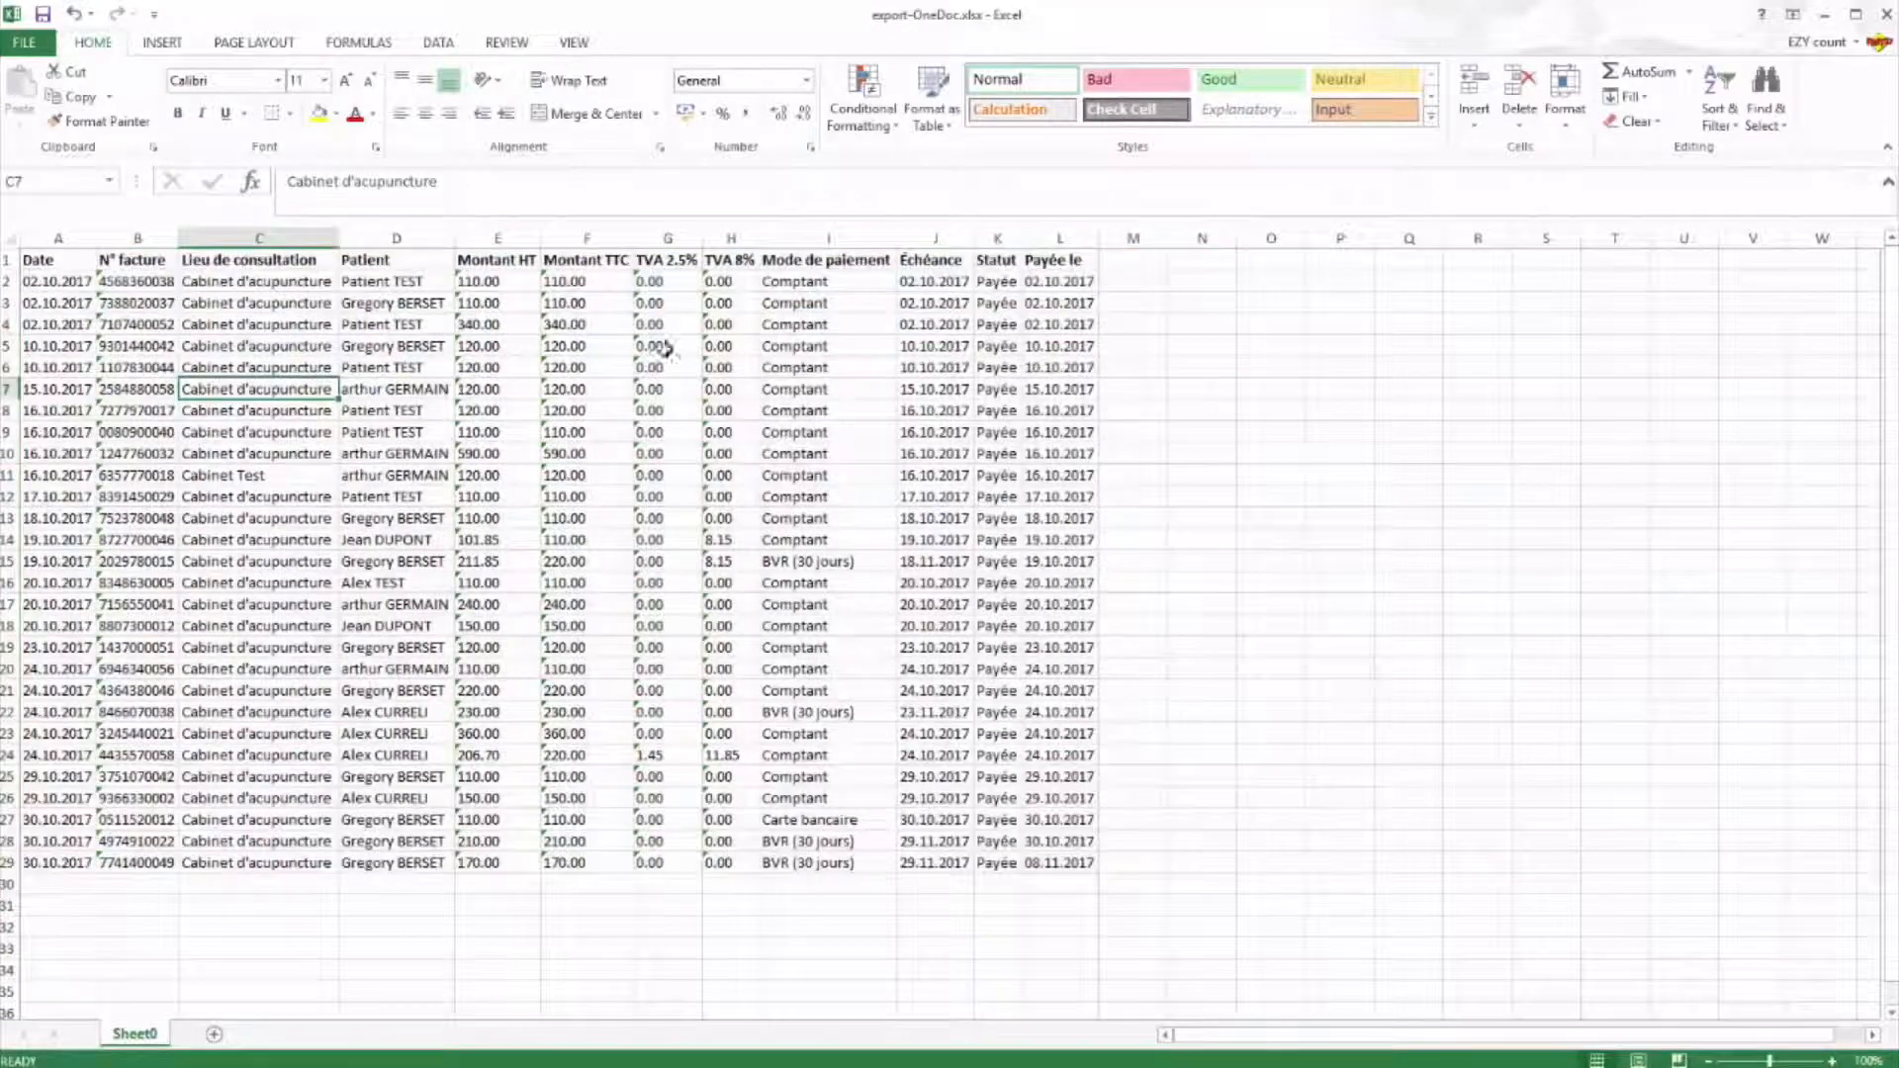
- Convert the text values in the Montant HT, Montant TTC, TVA 2.5% and TVA 8% columns to numbers
{"action": "left_click_drag", "start_coordinate": [483, 282], "coordinate": [768, 877]}
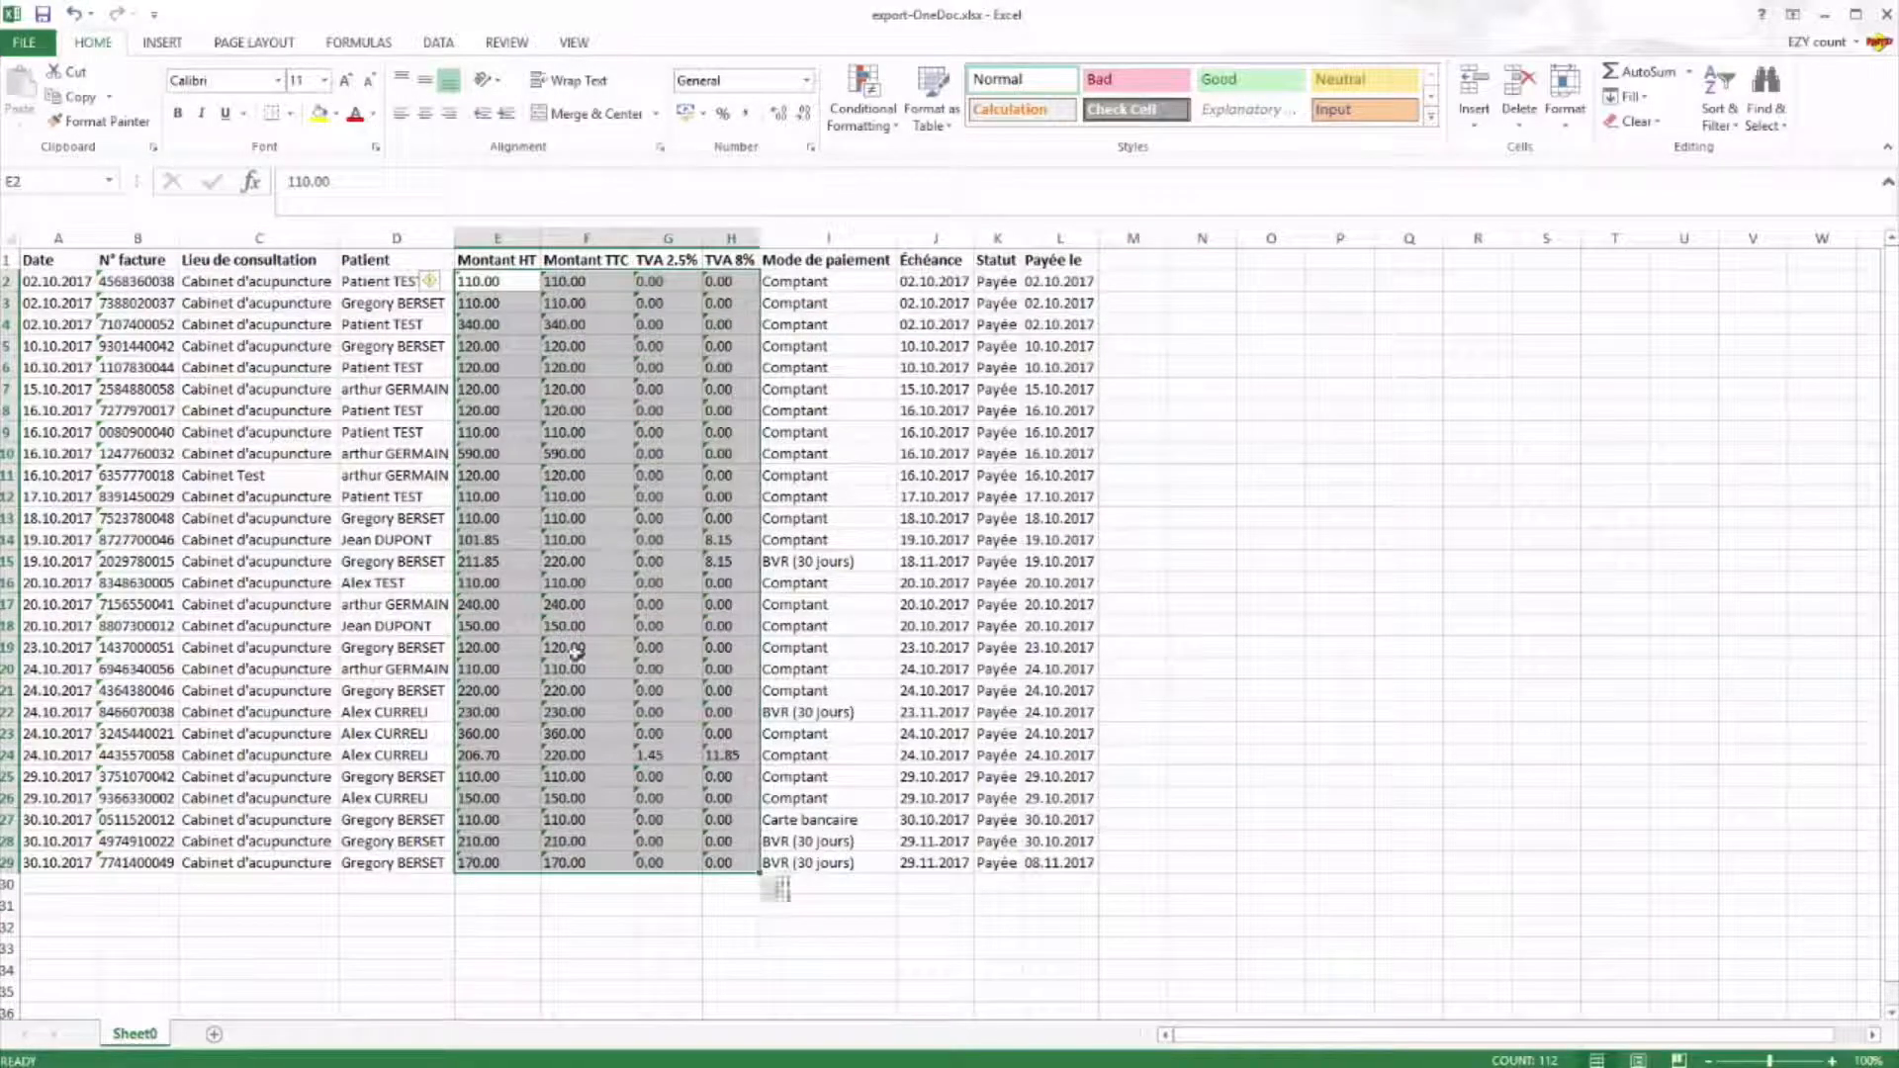
{"action": "left_click", "coordinate": [438, 282]}
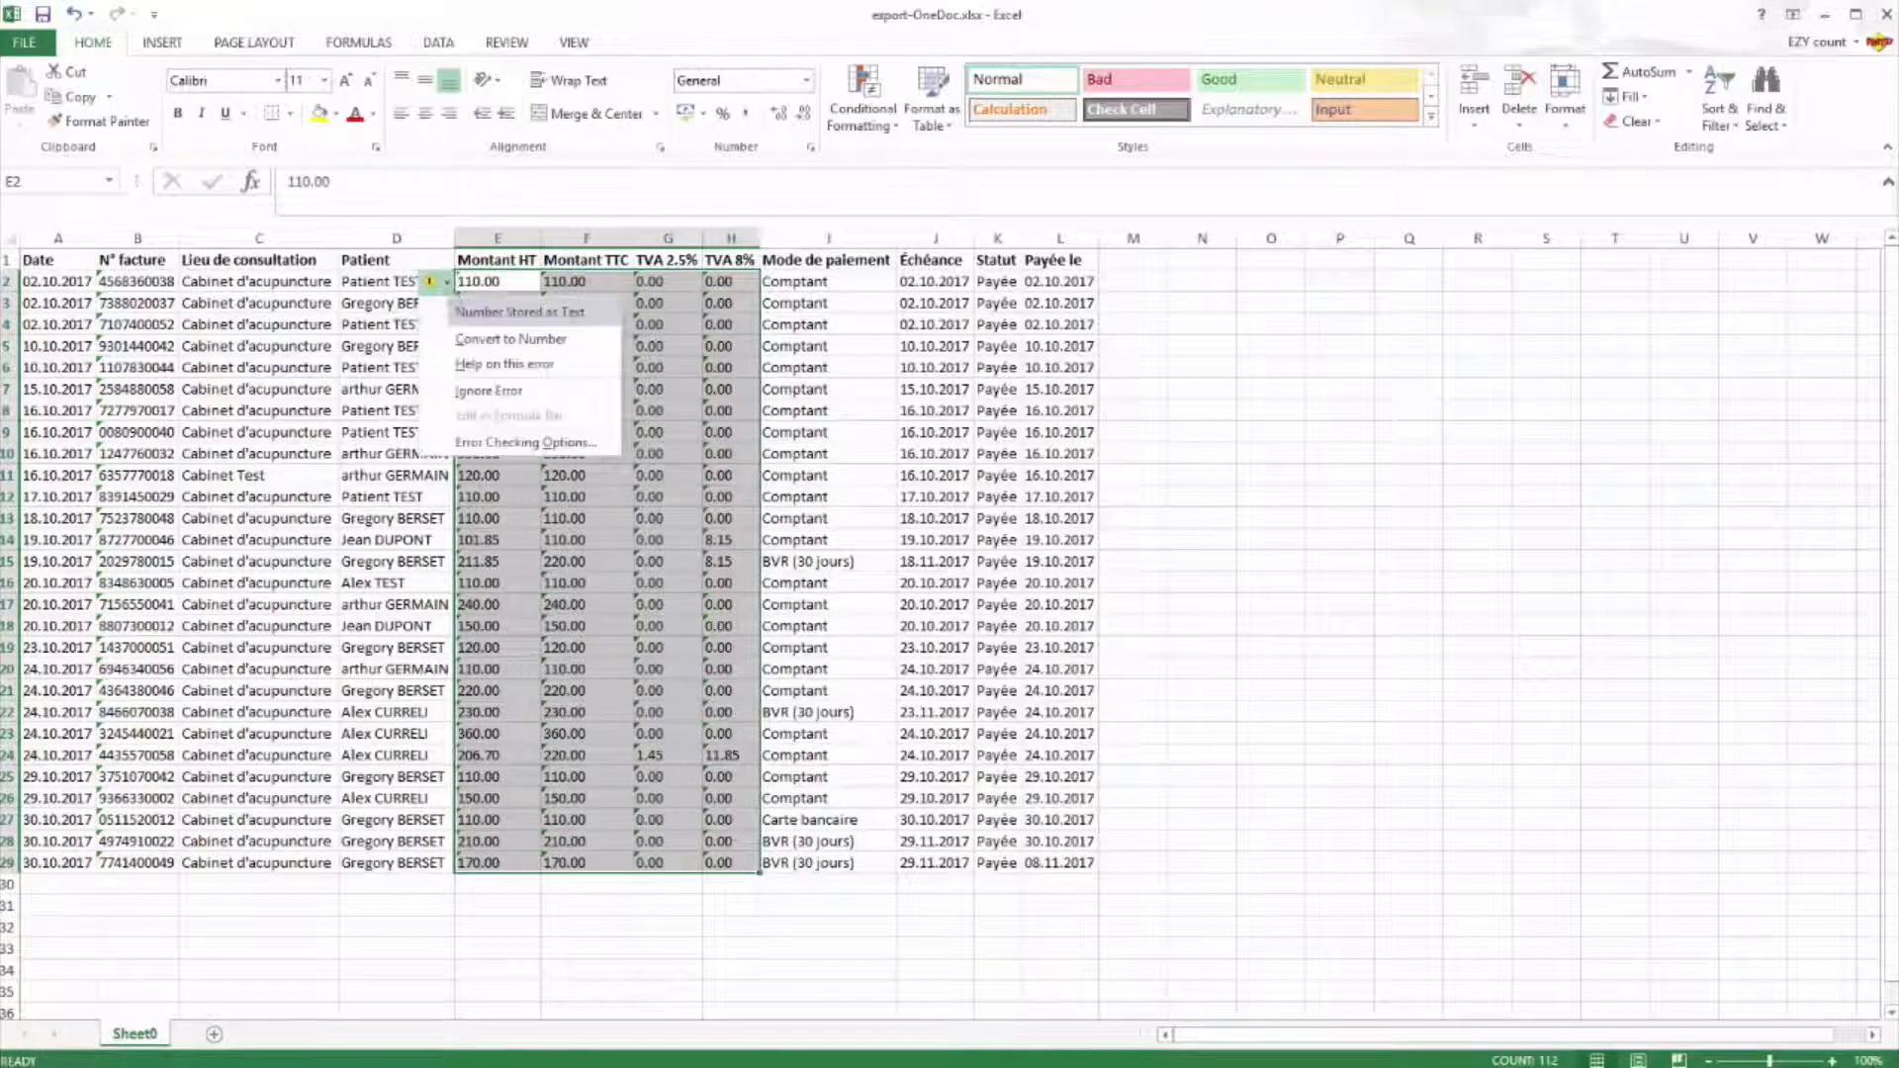
{"action": "left_click", "coordinate": [590, 341]}
{"action": "left_click", "coordinate": [589, 345]}
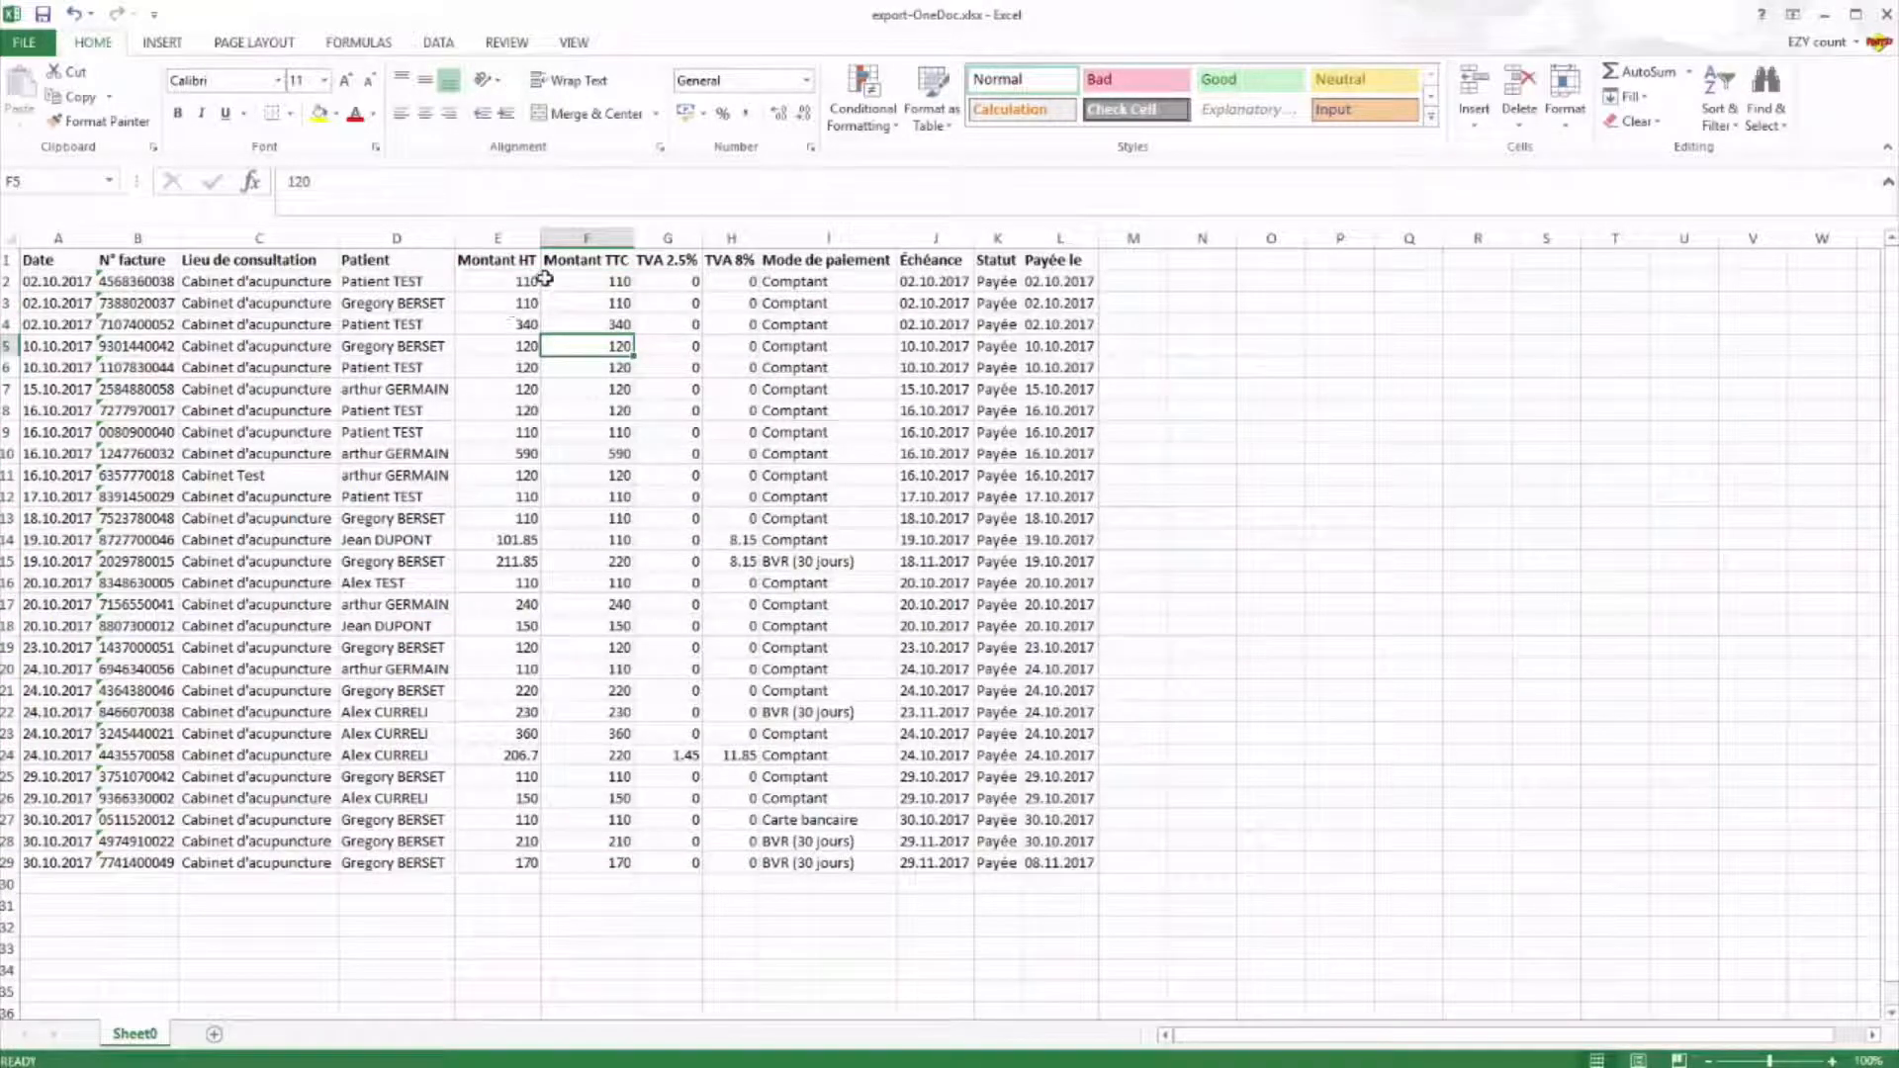
{"action": "left_click_drag", "start_coordinate": [586, 238], "coordinate": [827, 235]}
{"action": "left_click", "coordinate": [809, 367]}
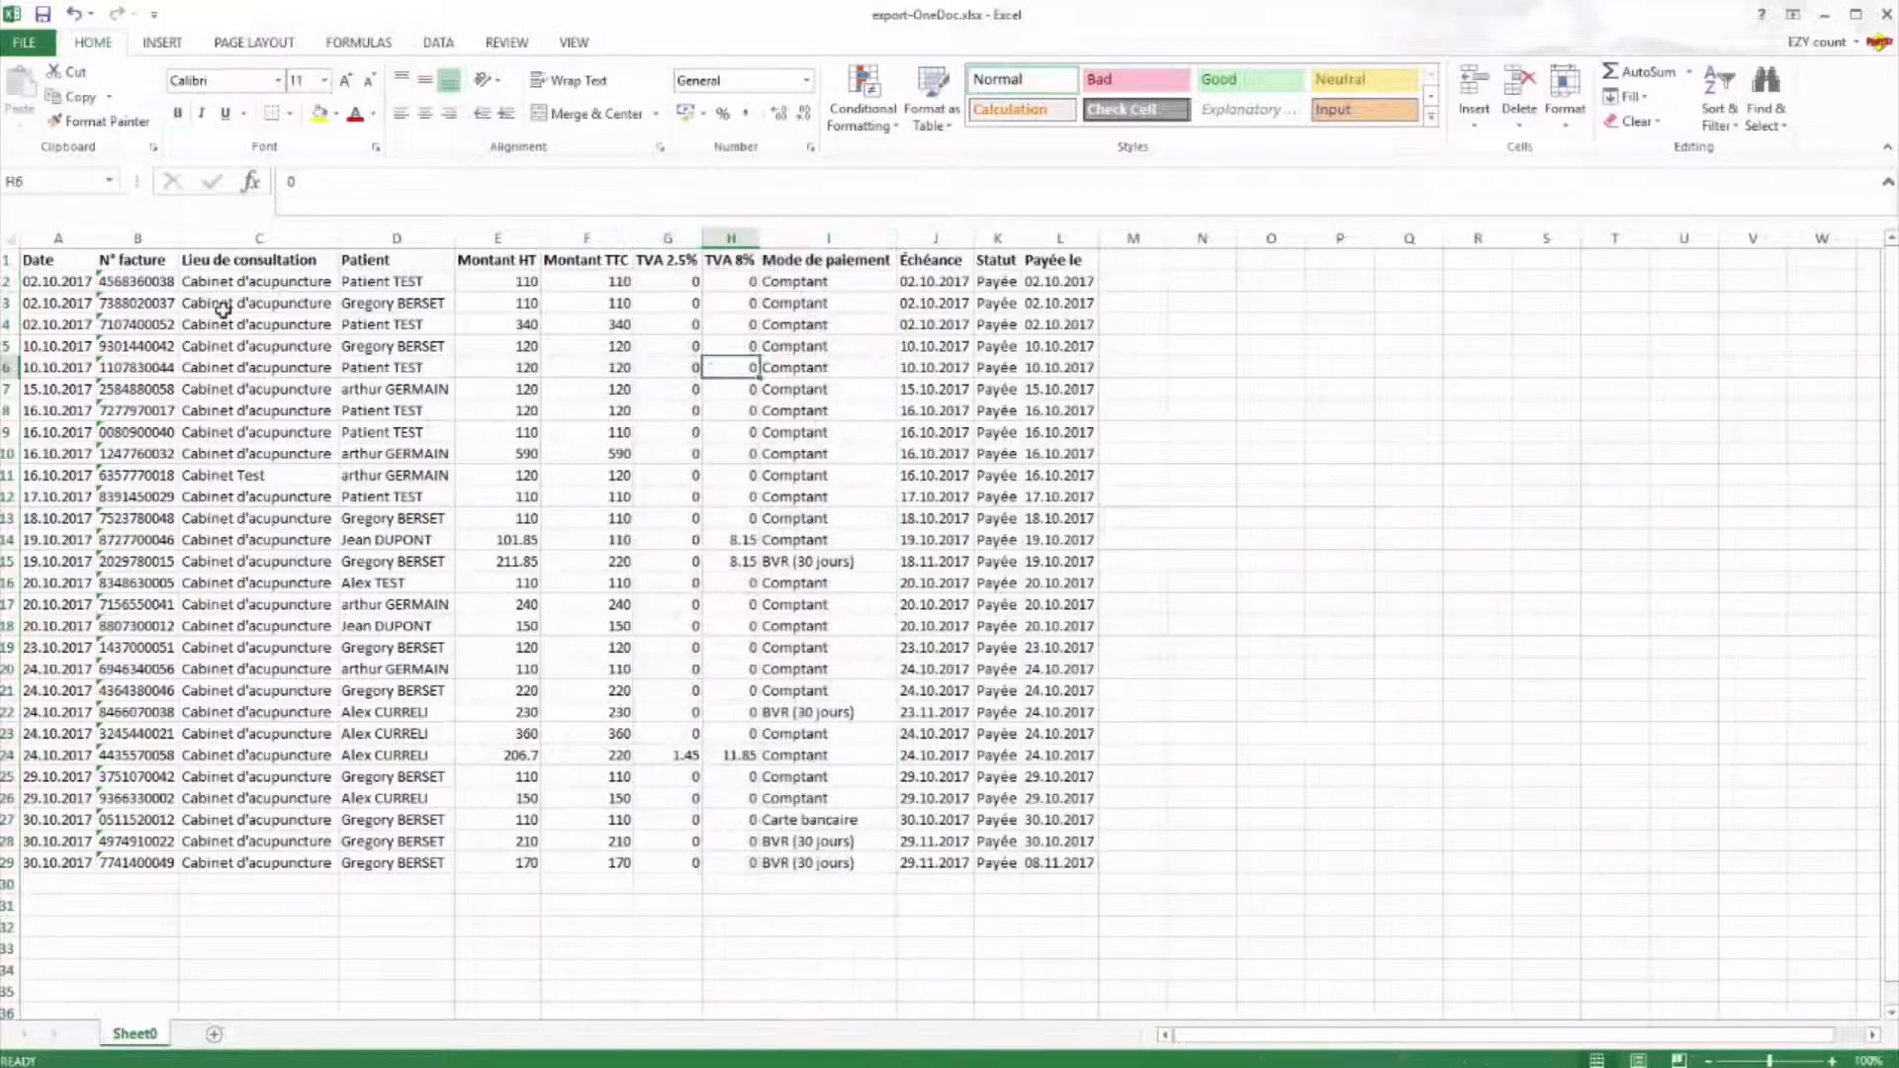
- Create a PivotTable from all the invoice data in Sheet0 and place it on a new worksheet
{"action": "left_click", "coordinate": [15, 240]}
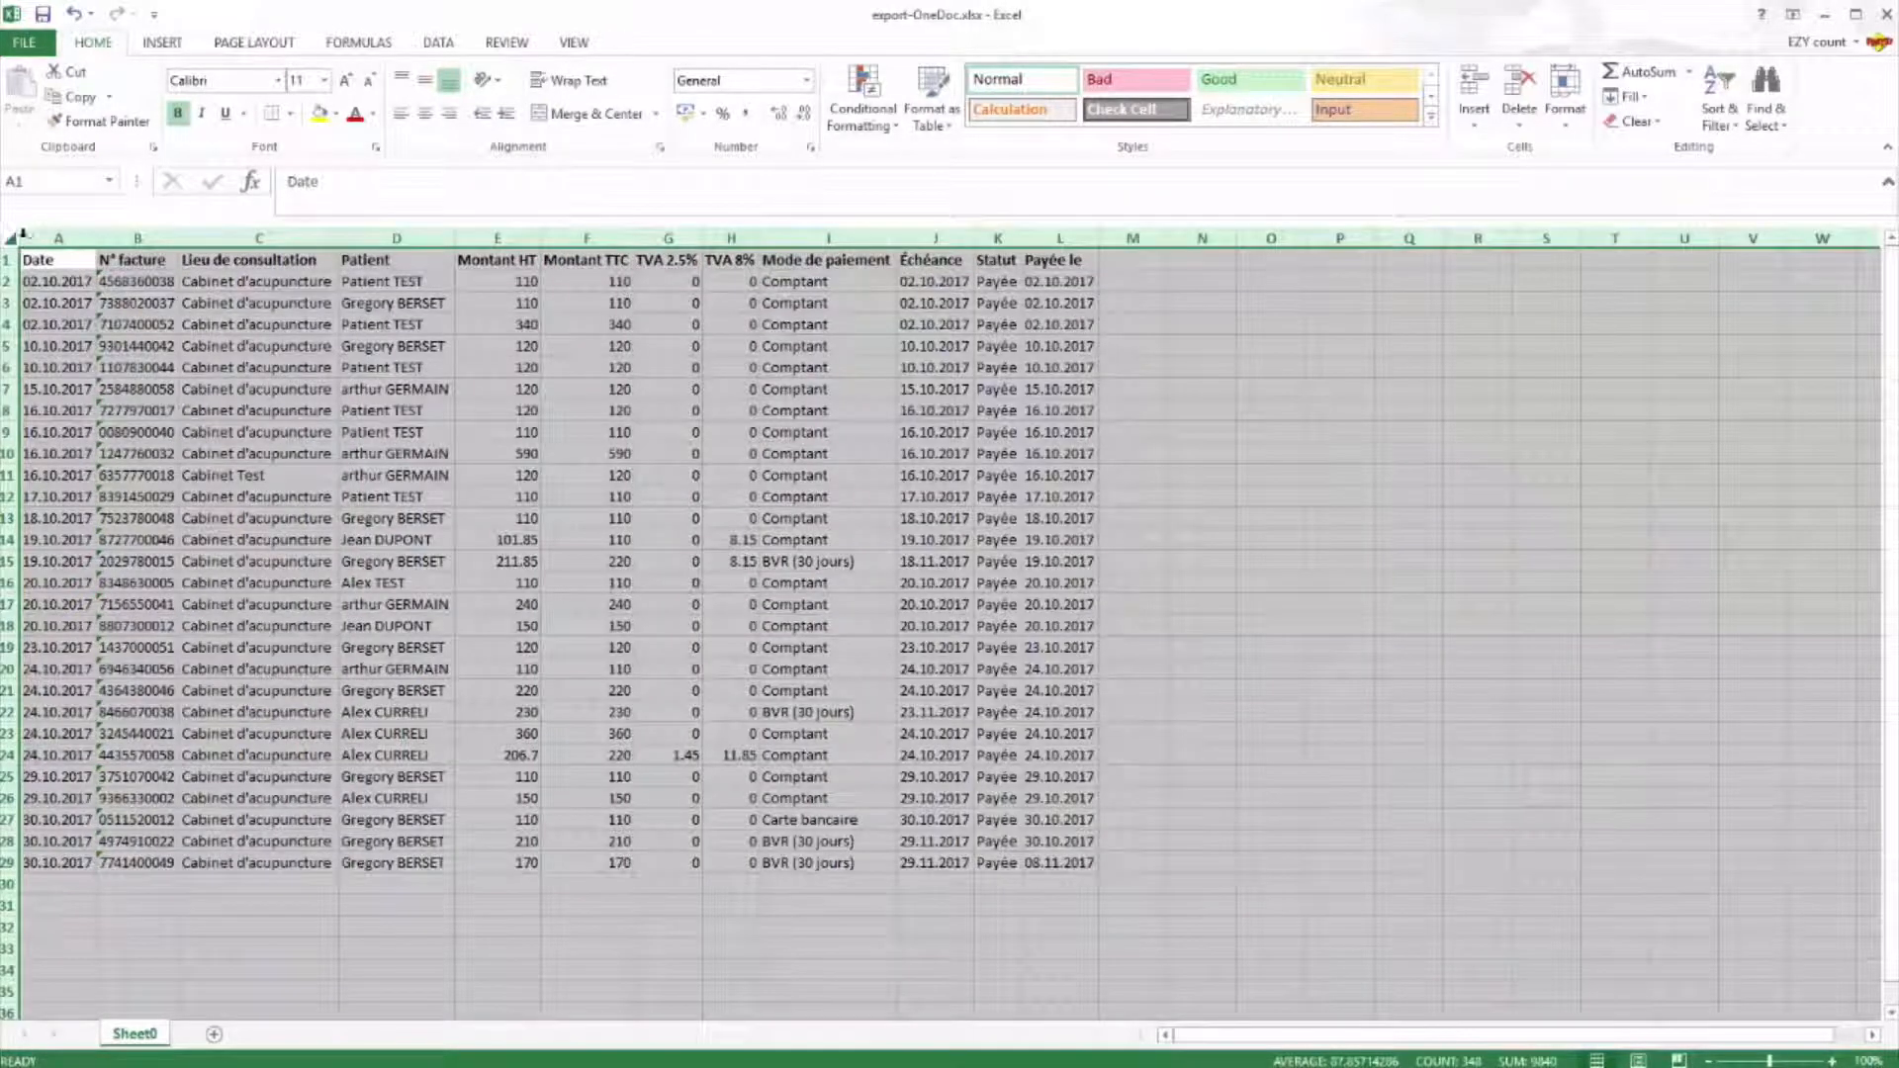
{"action": "left_click", "coordinate": [163, 44]}
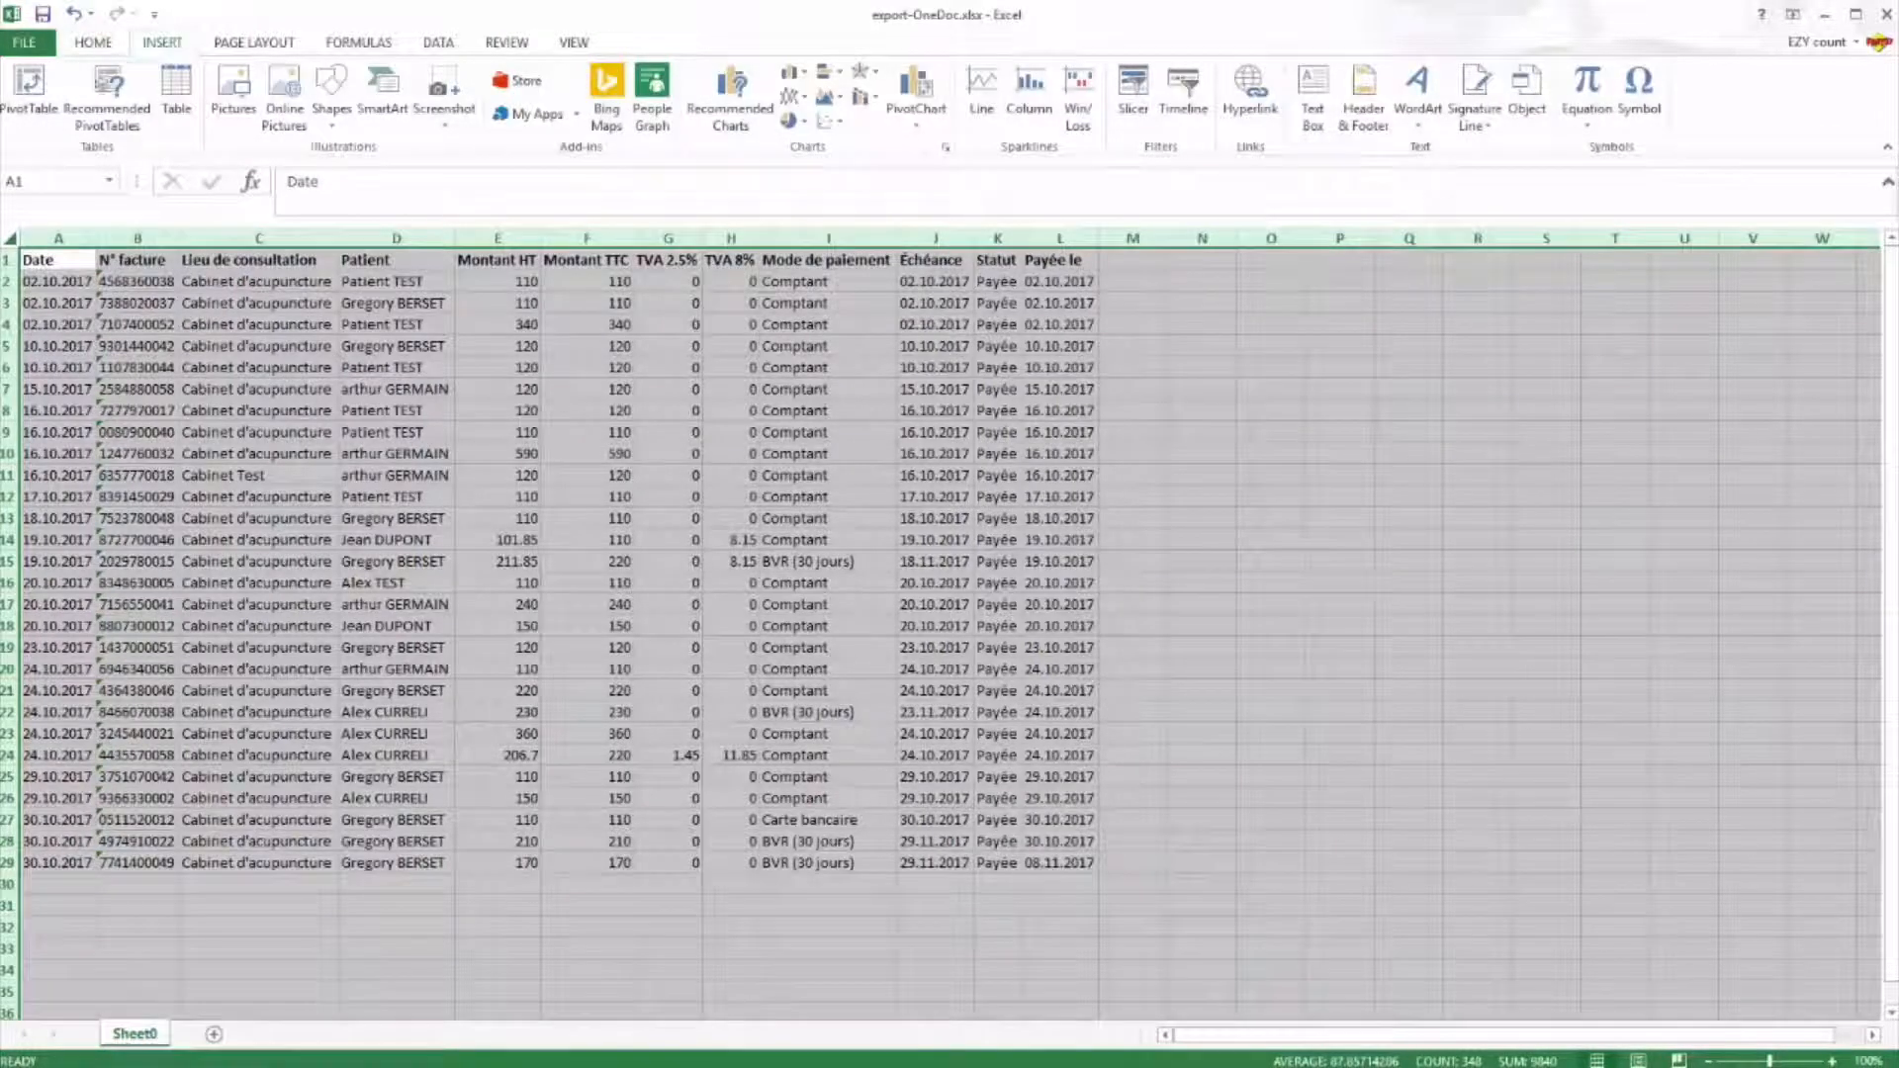
{"action": "left_click", "coordinate": [30, 91]}
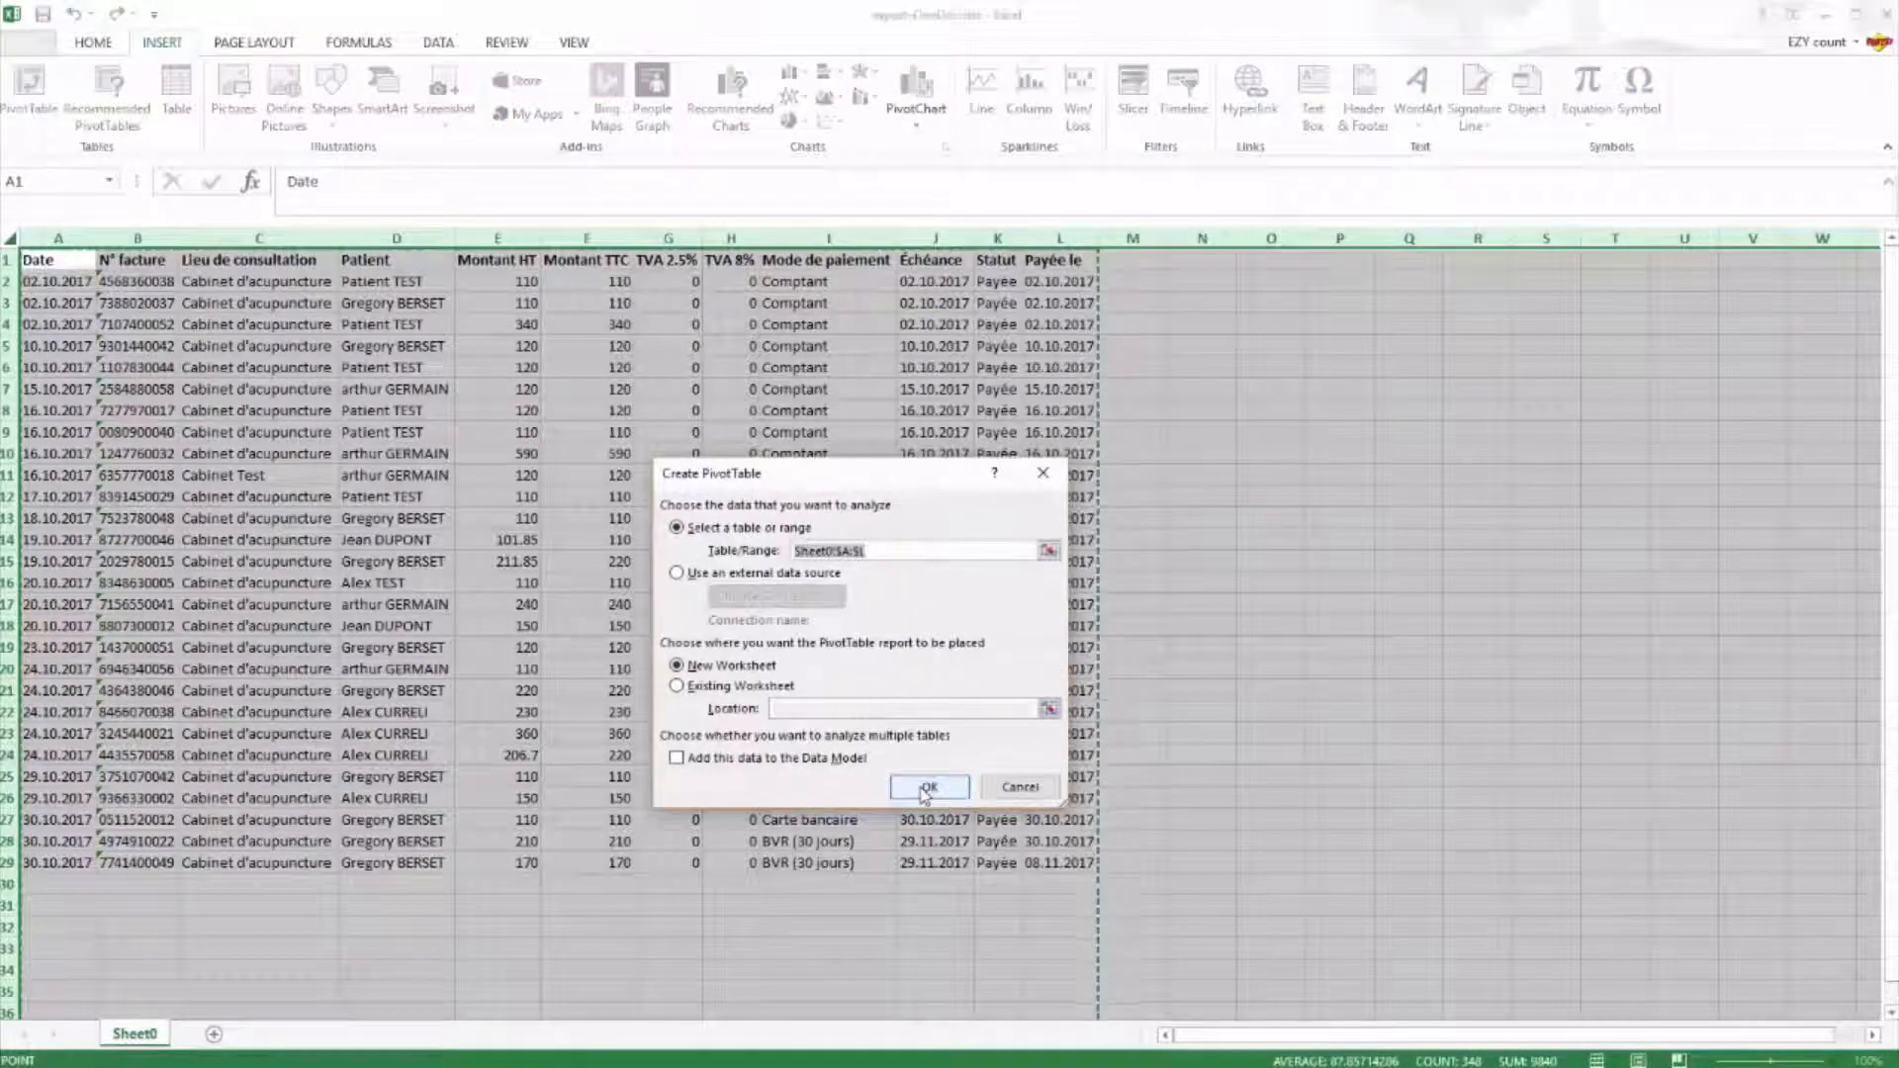
{"action": "left_click", "coordinate": [927, 789]}
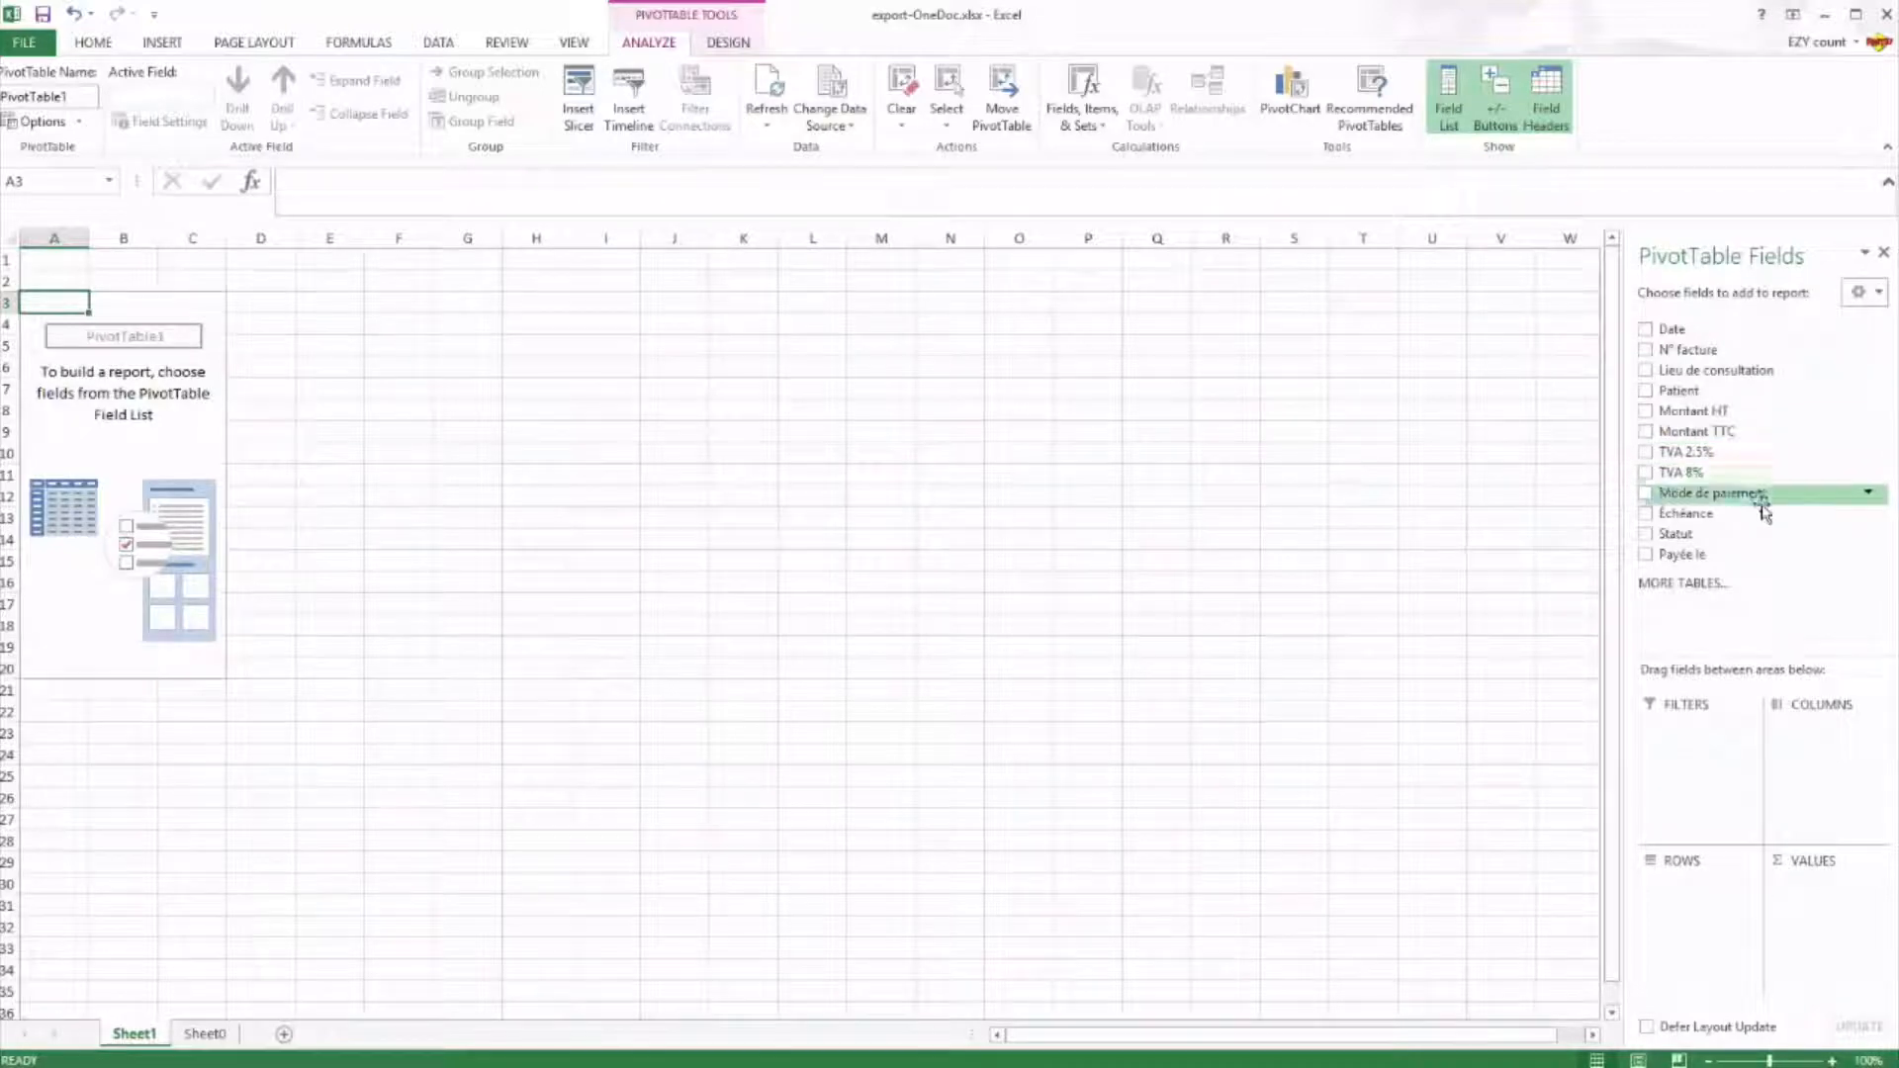
- Add Mode de paiement to the PivotTable rows and Montant TTC, TVA 2.5% and TVA 8% to its values
{"action": "left_click_drag", "start_coordinate": [1766, 497], "coordinate": [1709, 922]}
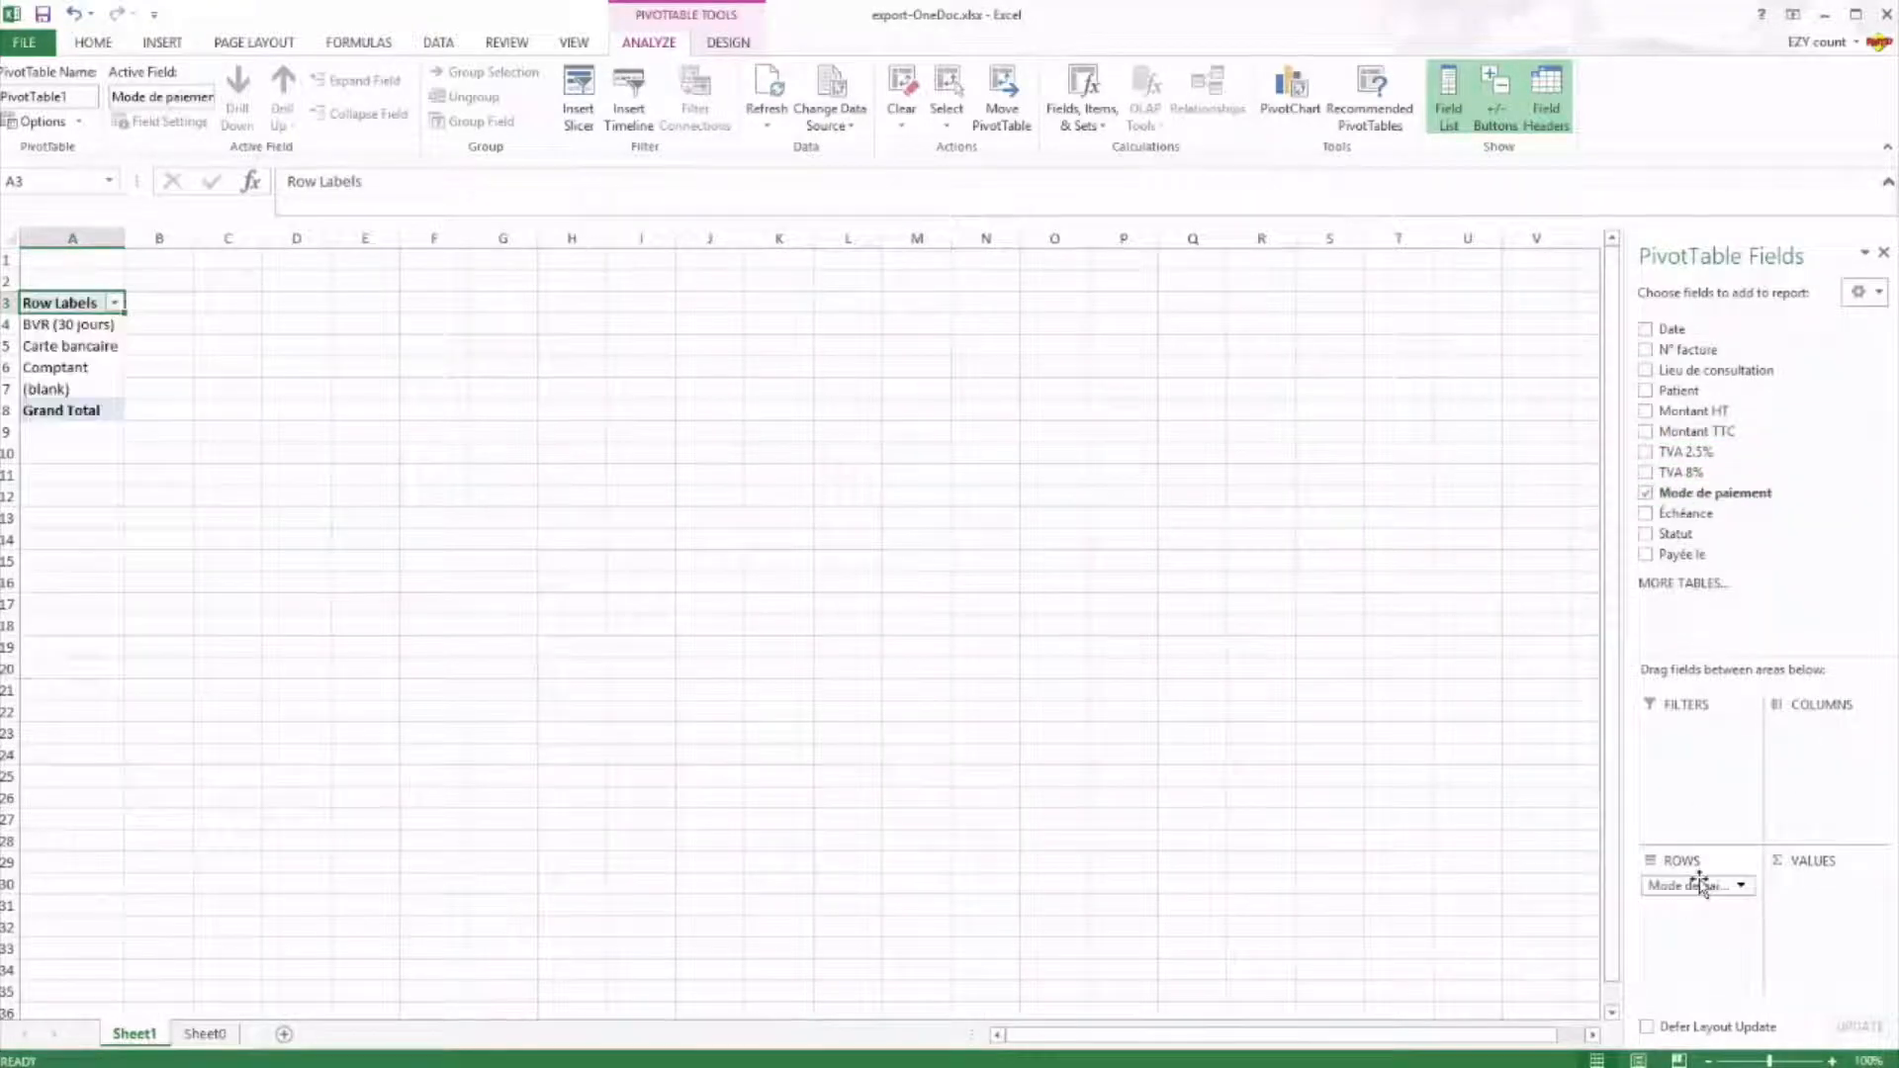
{"action": "left_click_drag", "start_coordinate": [1693, 432], "coordinate": [1810, 887]}
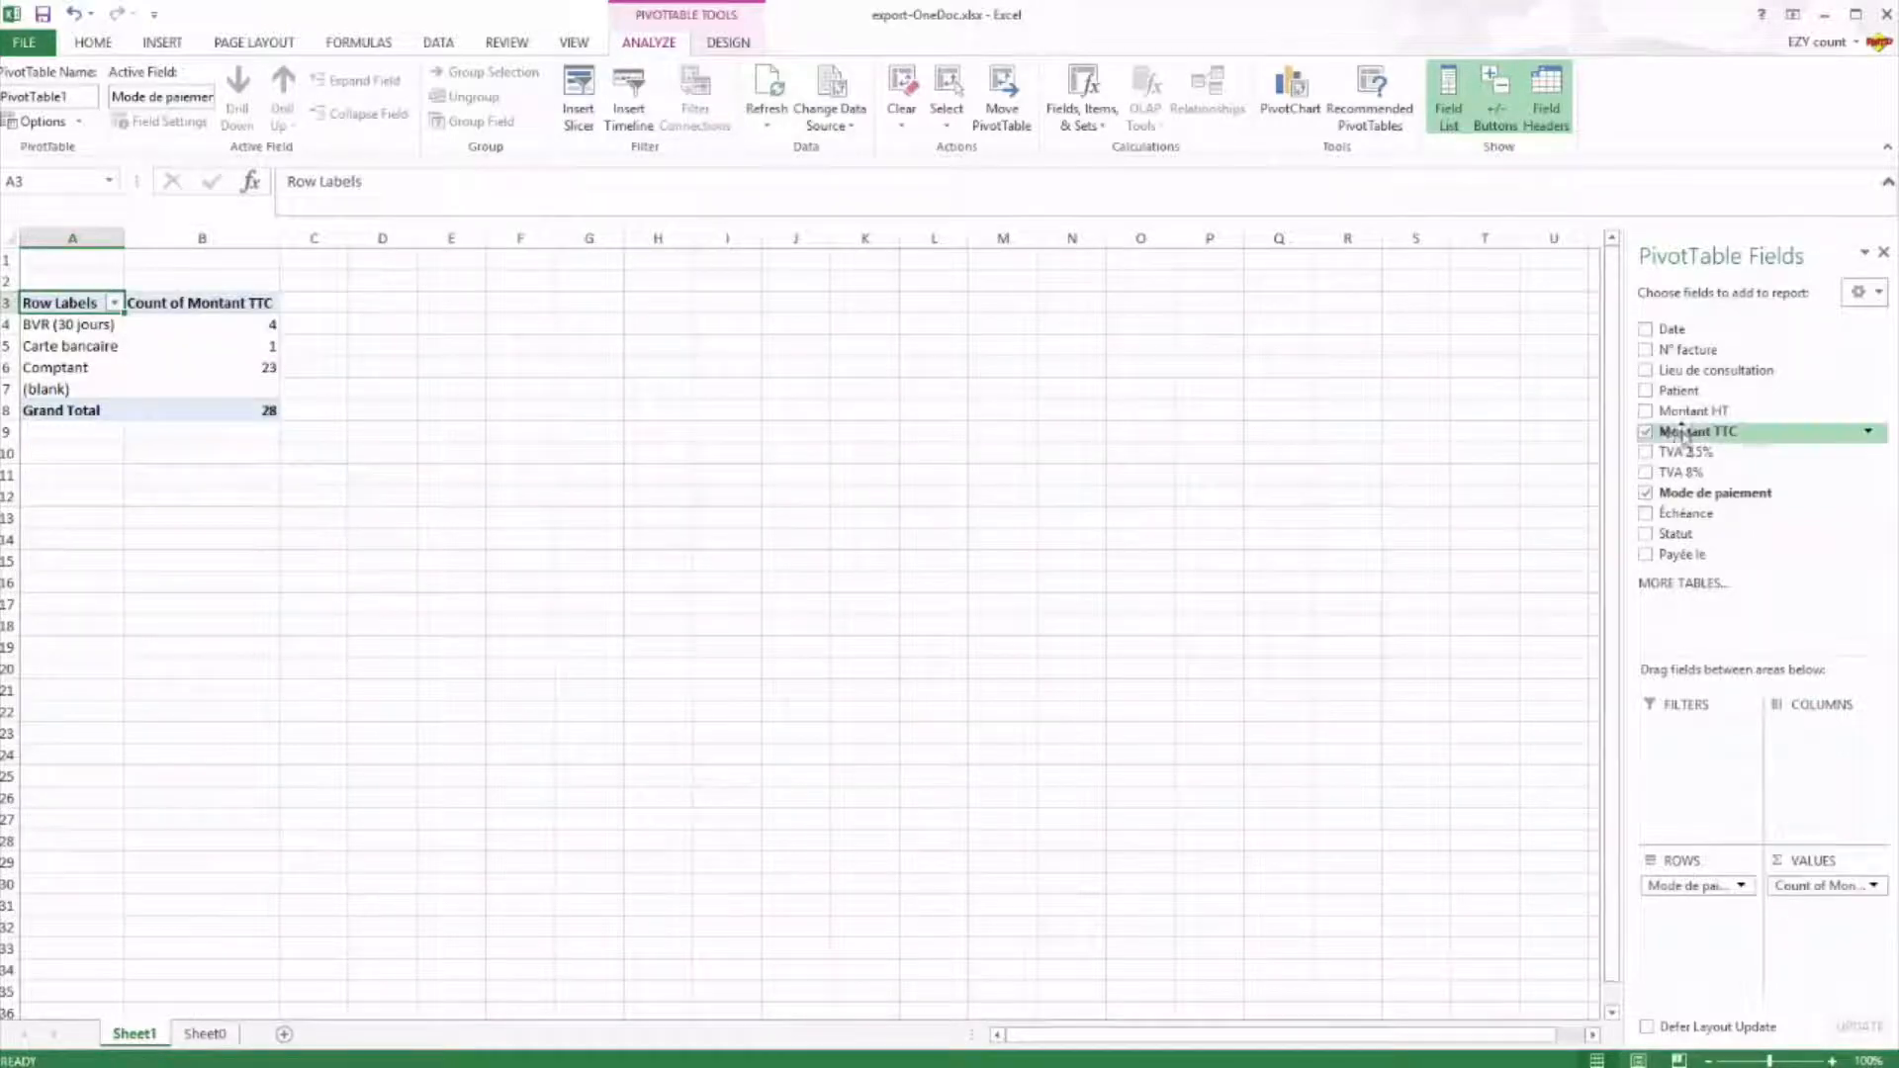
{"action": "left_click_drag", "start_coordinate": [1686, 451], "coordinate": [1818, 931]}
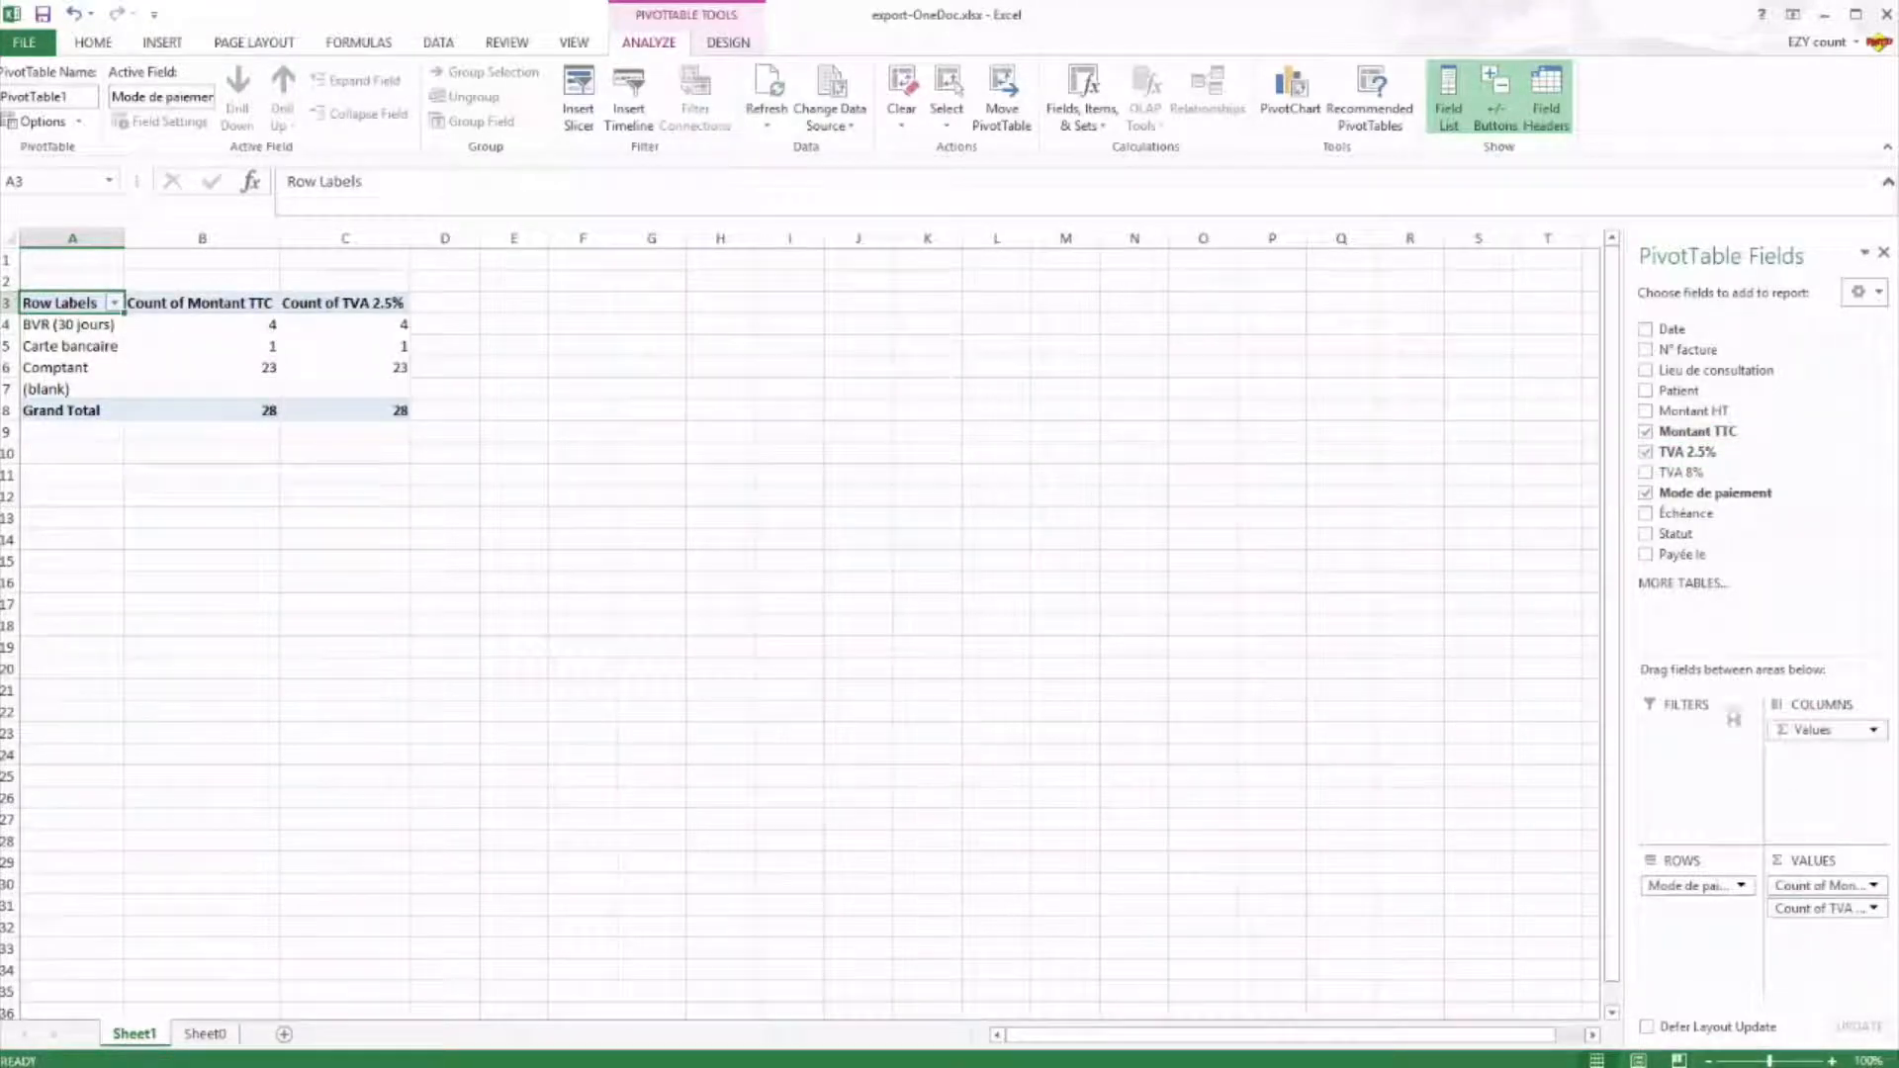
{"action": "left_click_drag", "start_coordinate": [1682, 472], "coordinate": [1818, 941]}
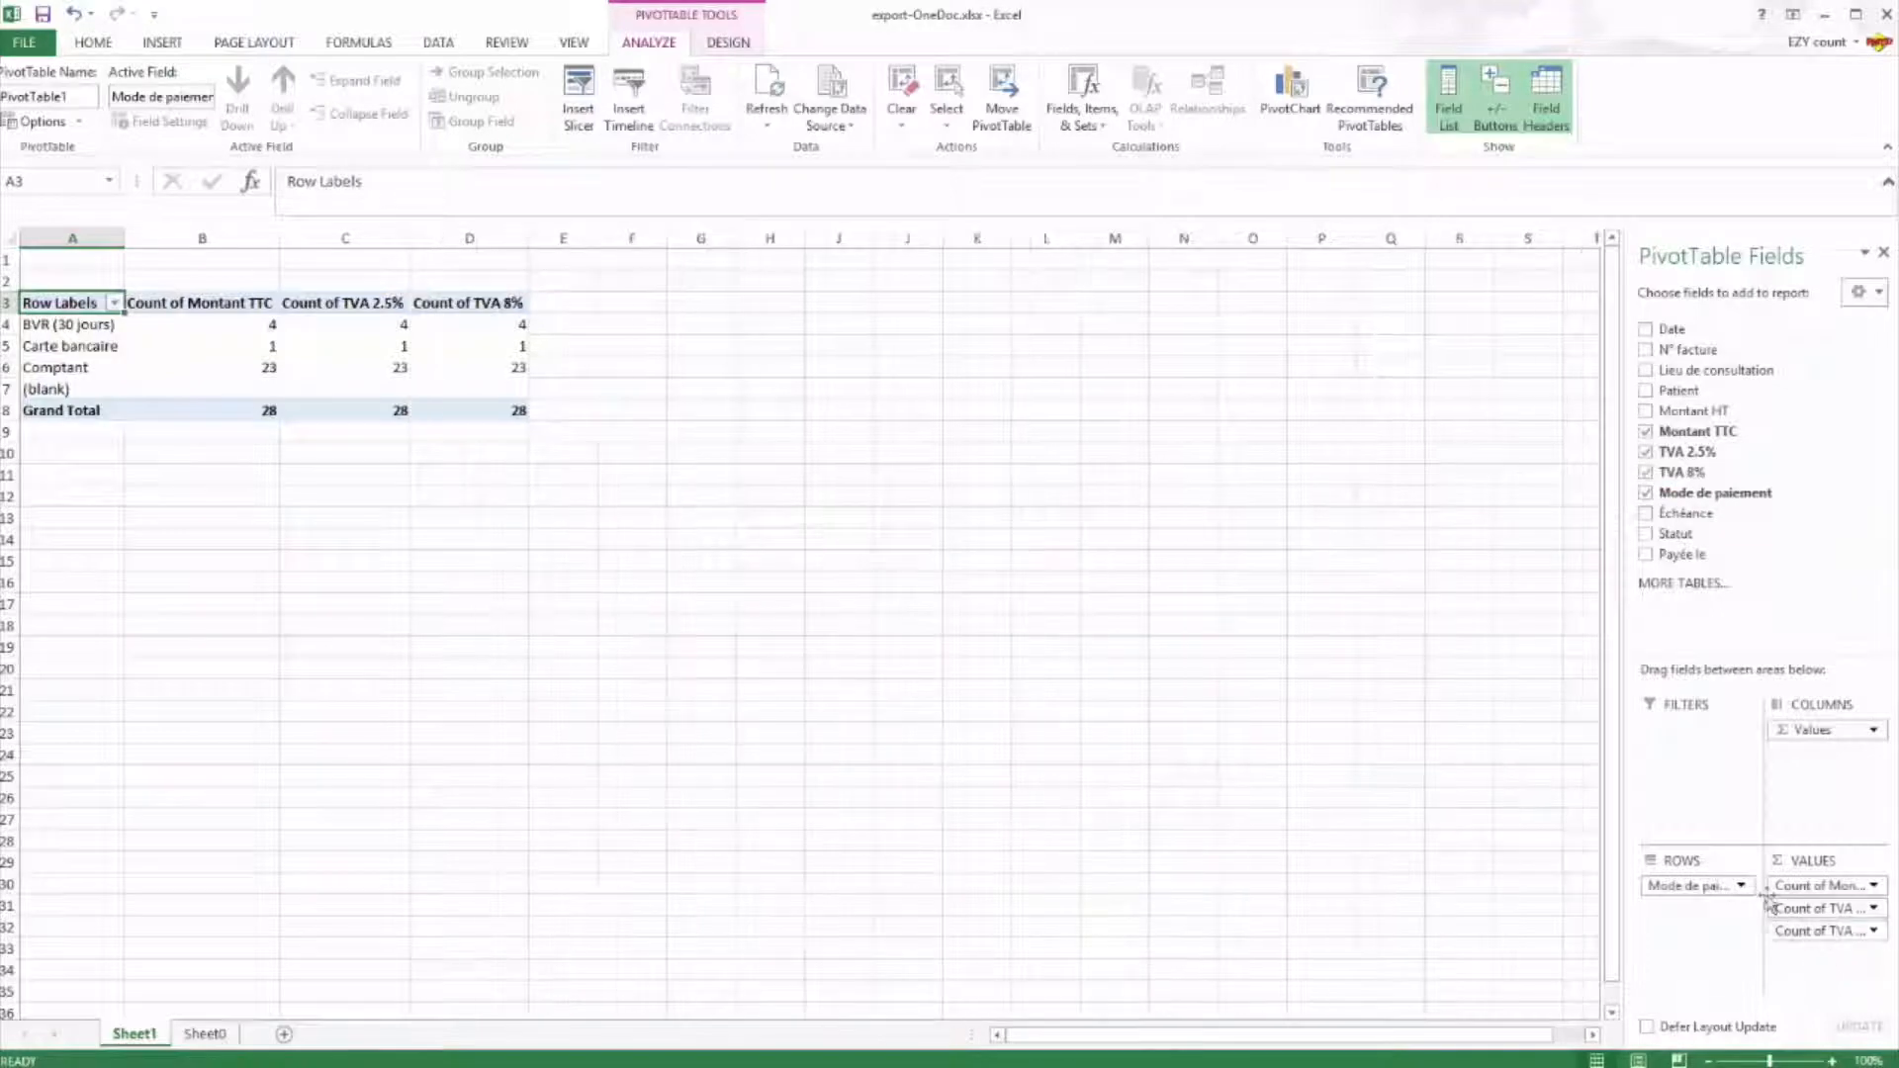
- Summarize the Montant TTC value field by Sum
{"action": "left_click", "coordinate": [1875, 886]}
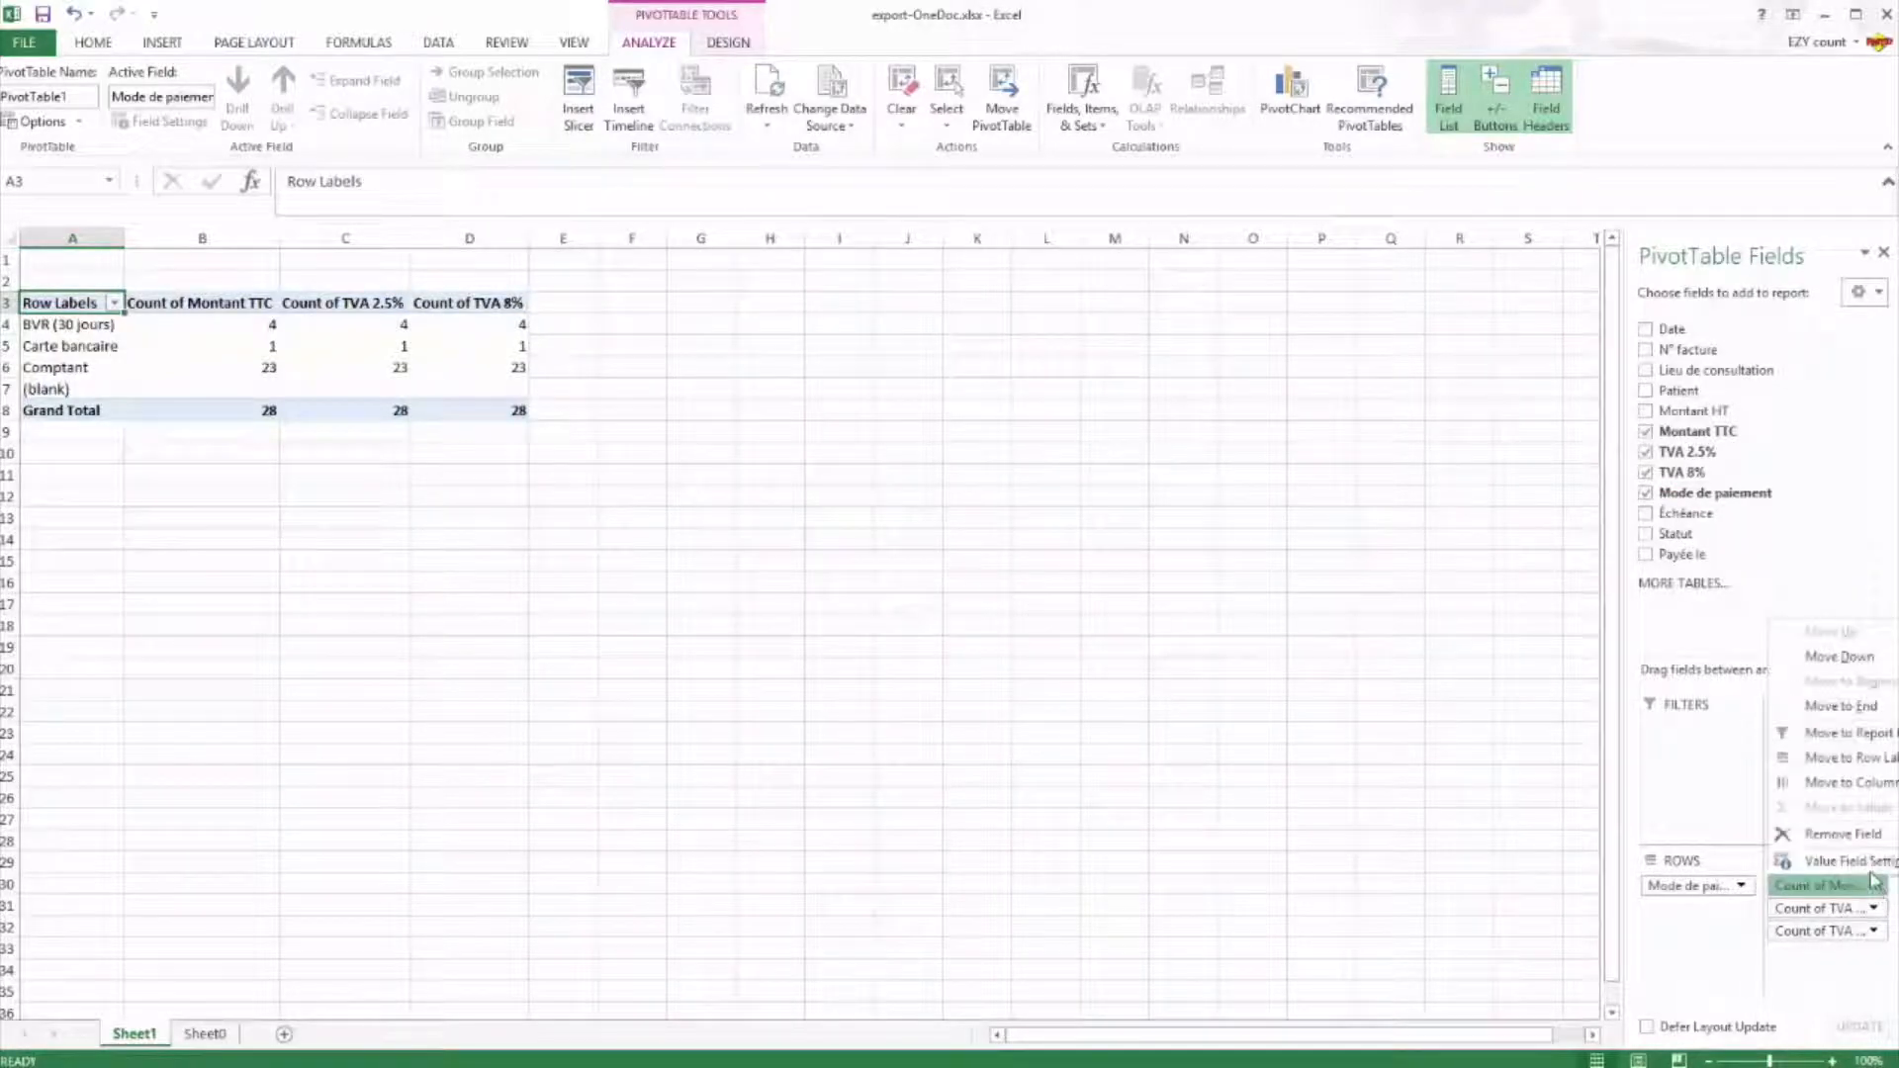
{"action": "left_click", "coordinate": [1820, 857]}
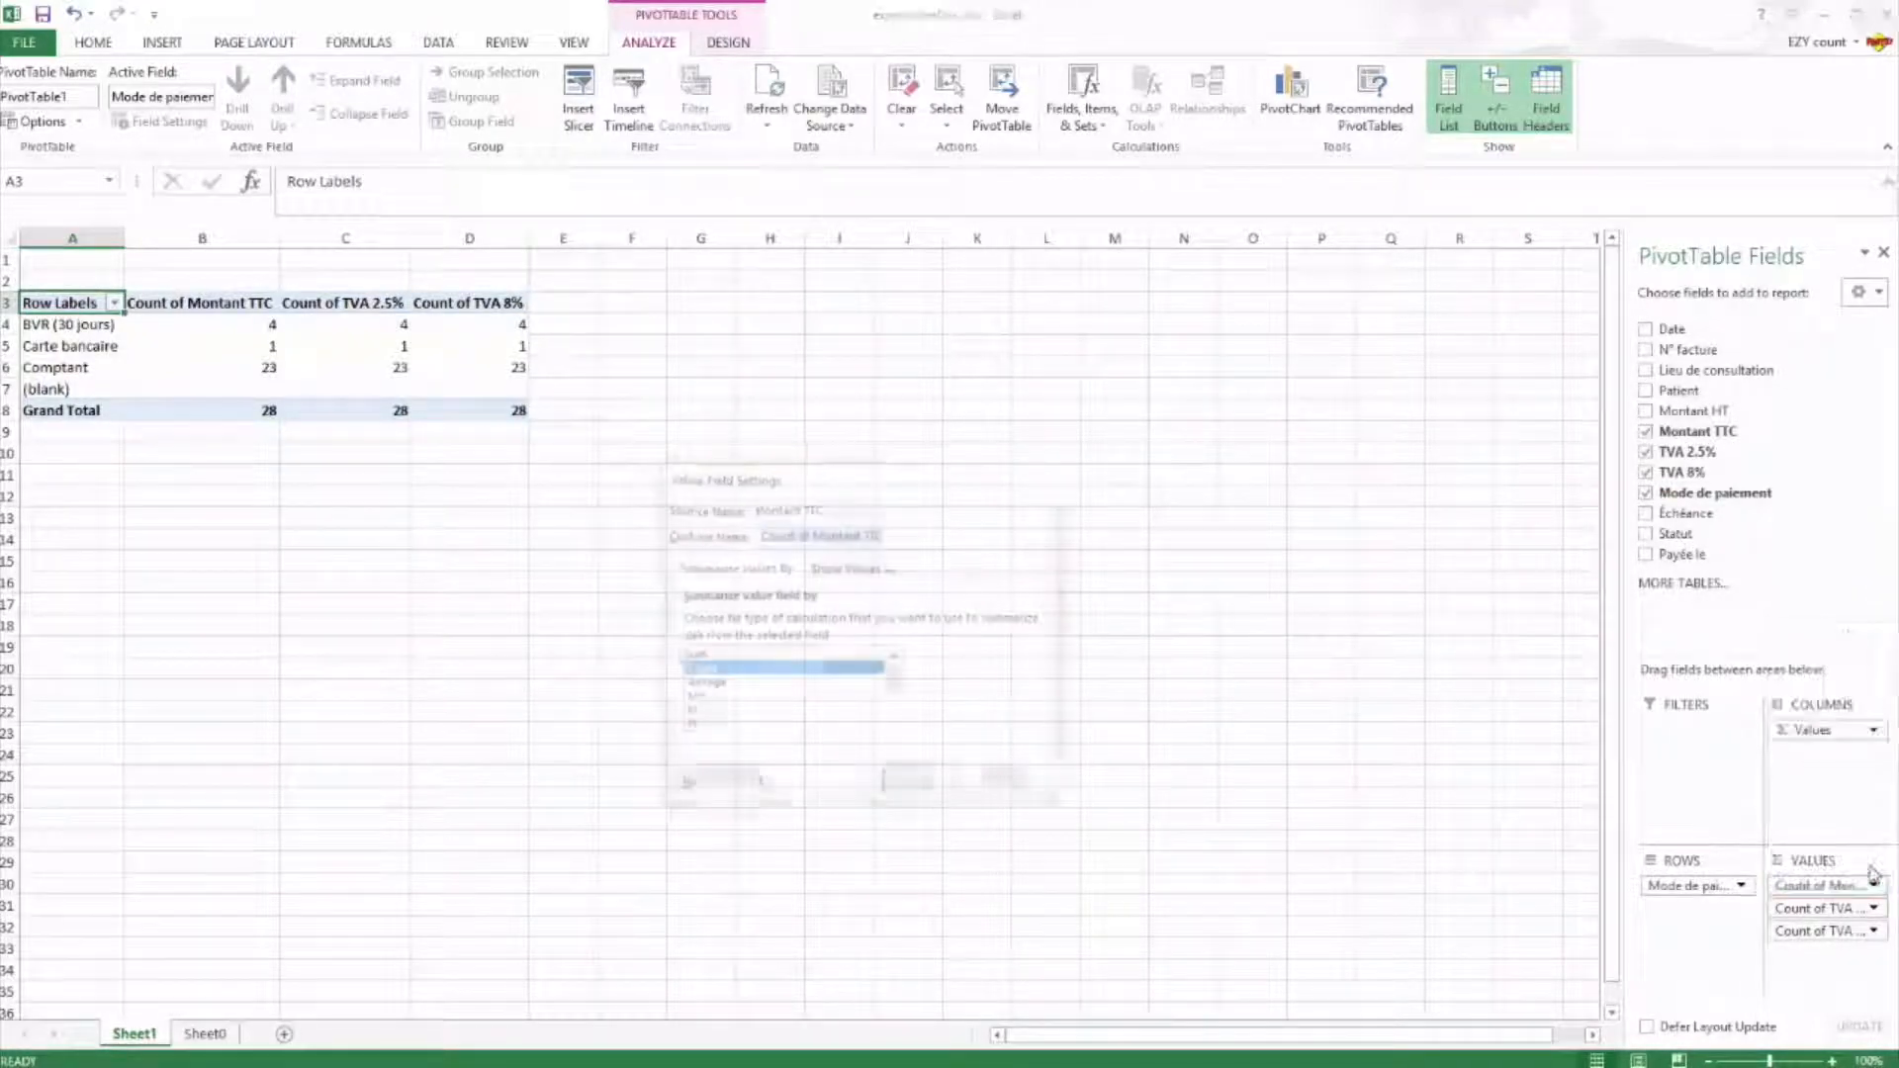
{"action": "left_click", "coordinate": [831, 654]}
{"action": "left_click", "coordinate": [921, 783]}
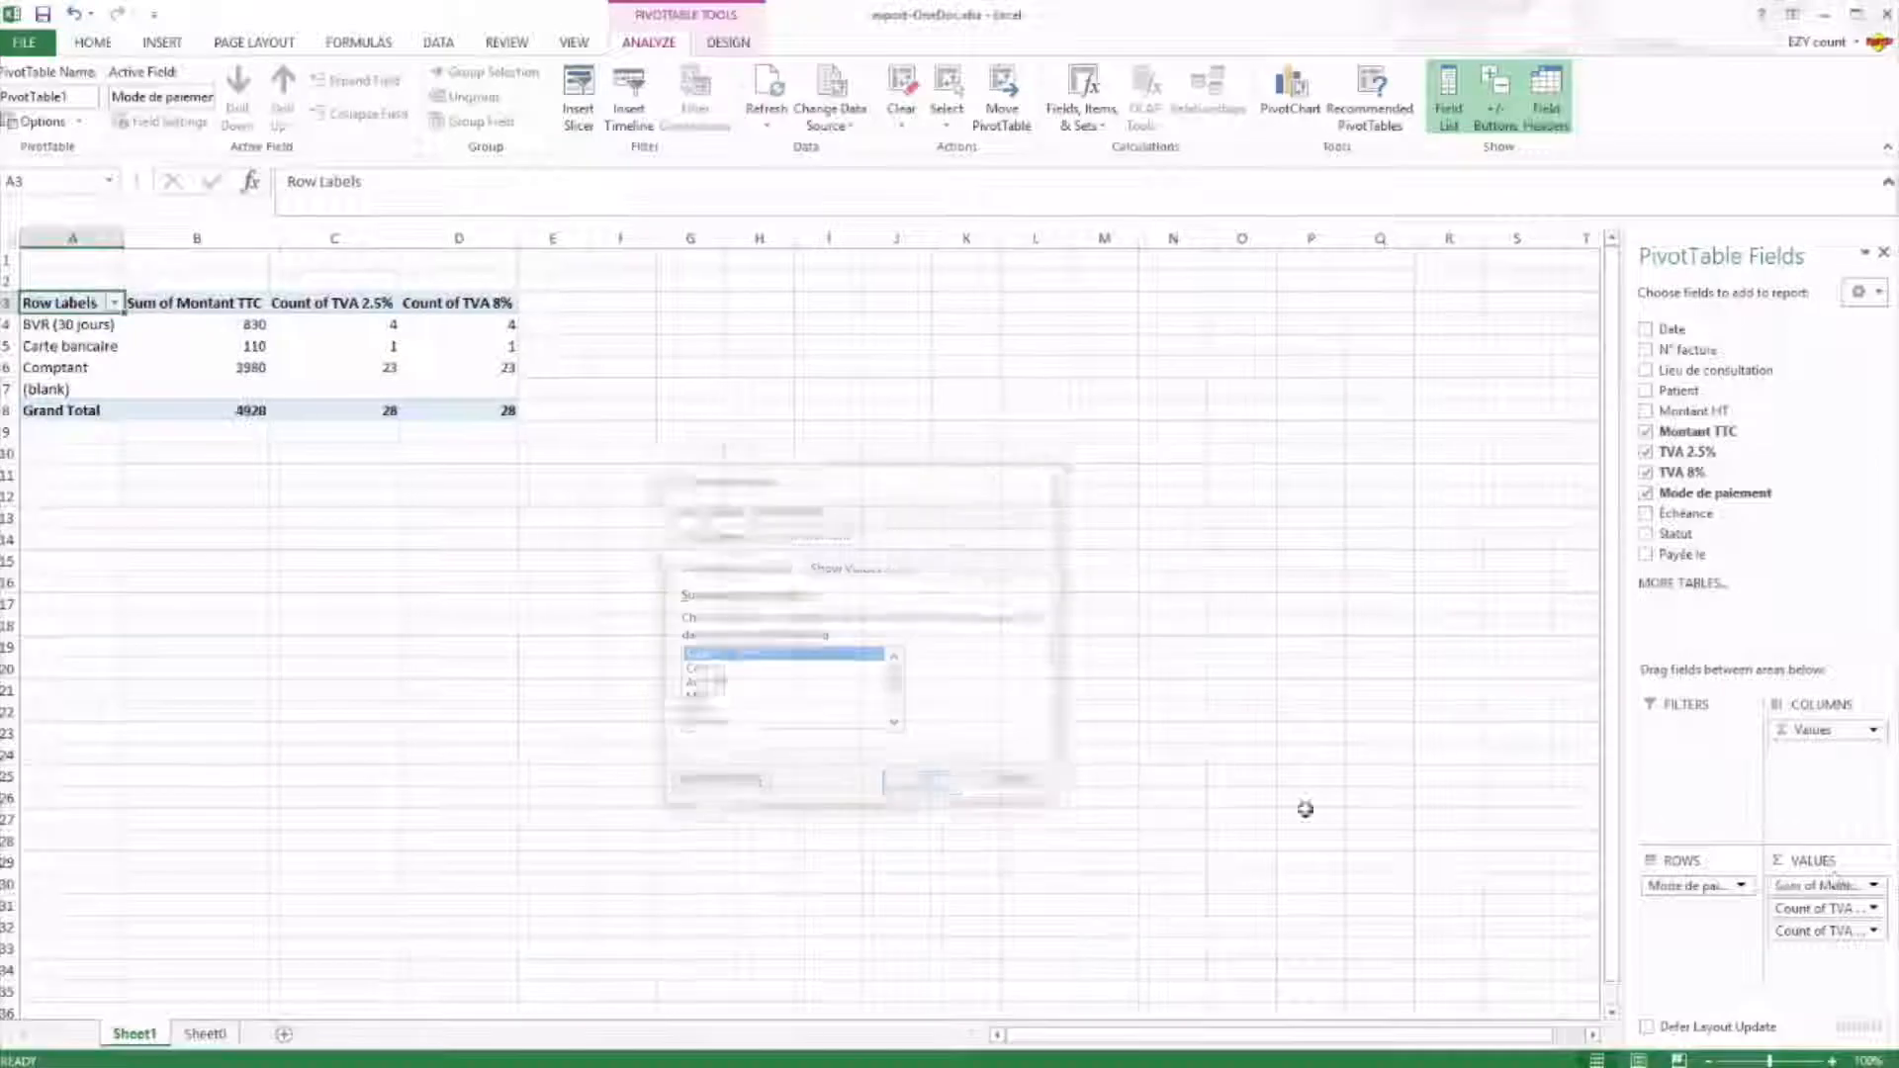
- Summarize the TVA 2.5% and TVA 8% value fields by Sum as well
{"action": "left_click", "coordinate": [1876, 915]}
{"action": "left_click", "coordinate": [1820, 879]}
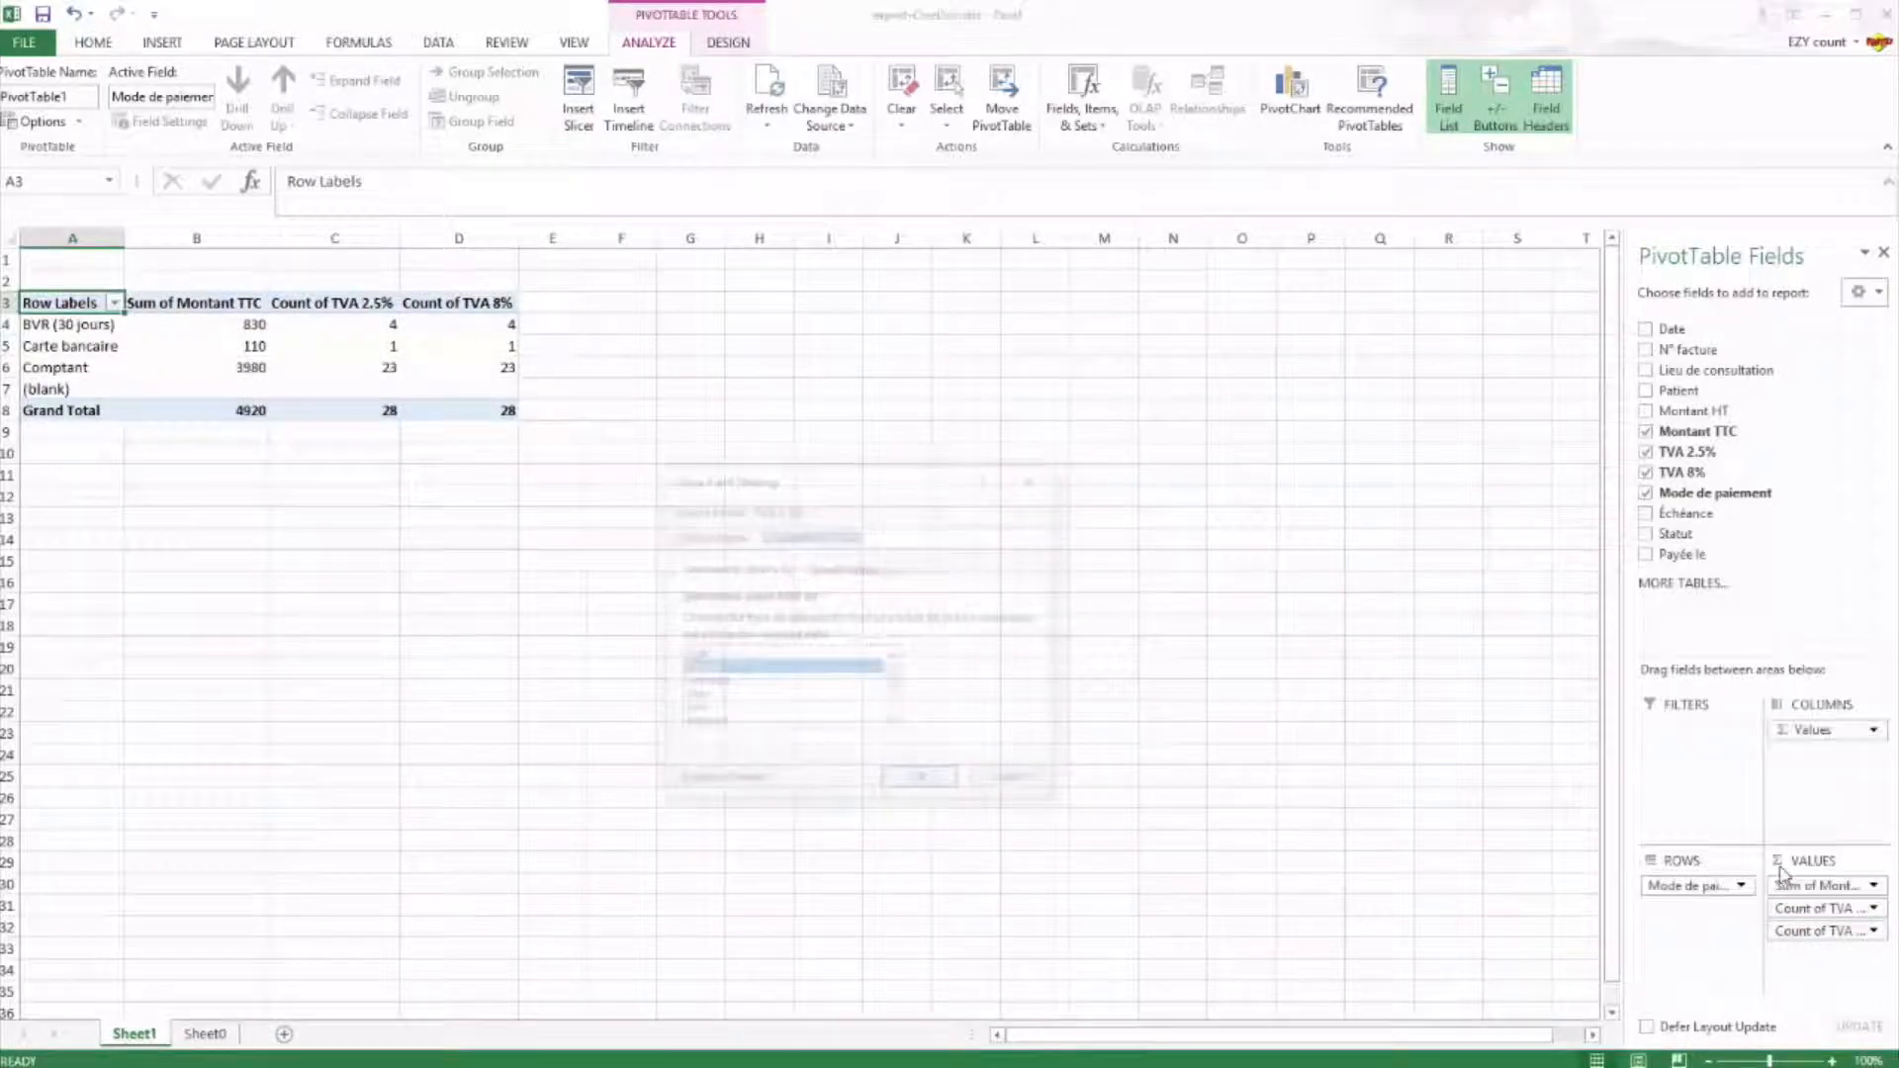
{"action": "left_click", "coordinate": [829, 655]}
{"action": "left_click", "coordinate": [922, 783]}
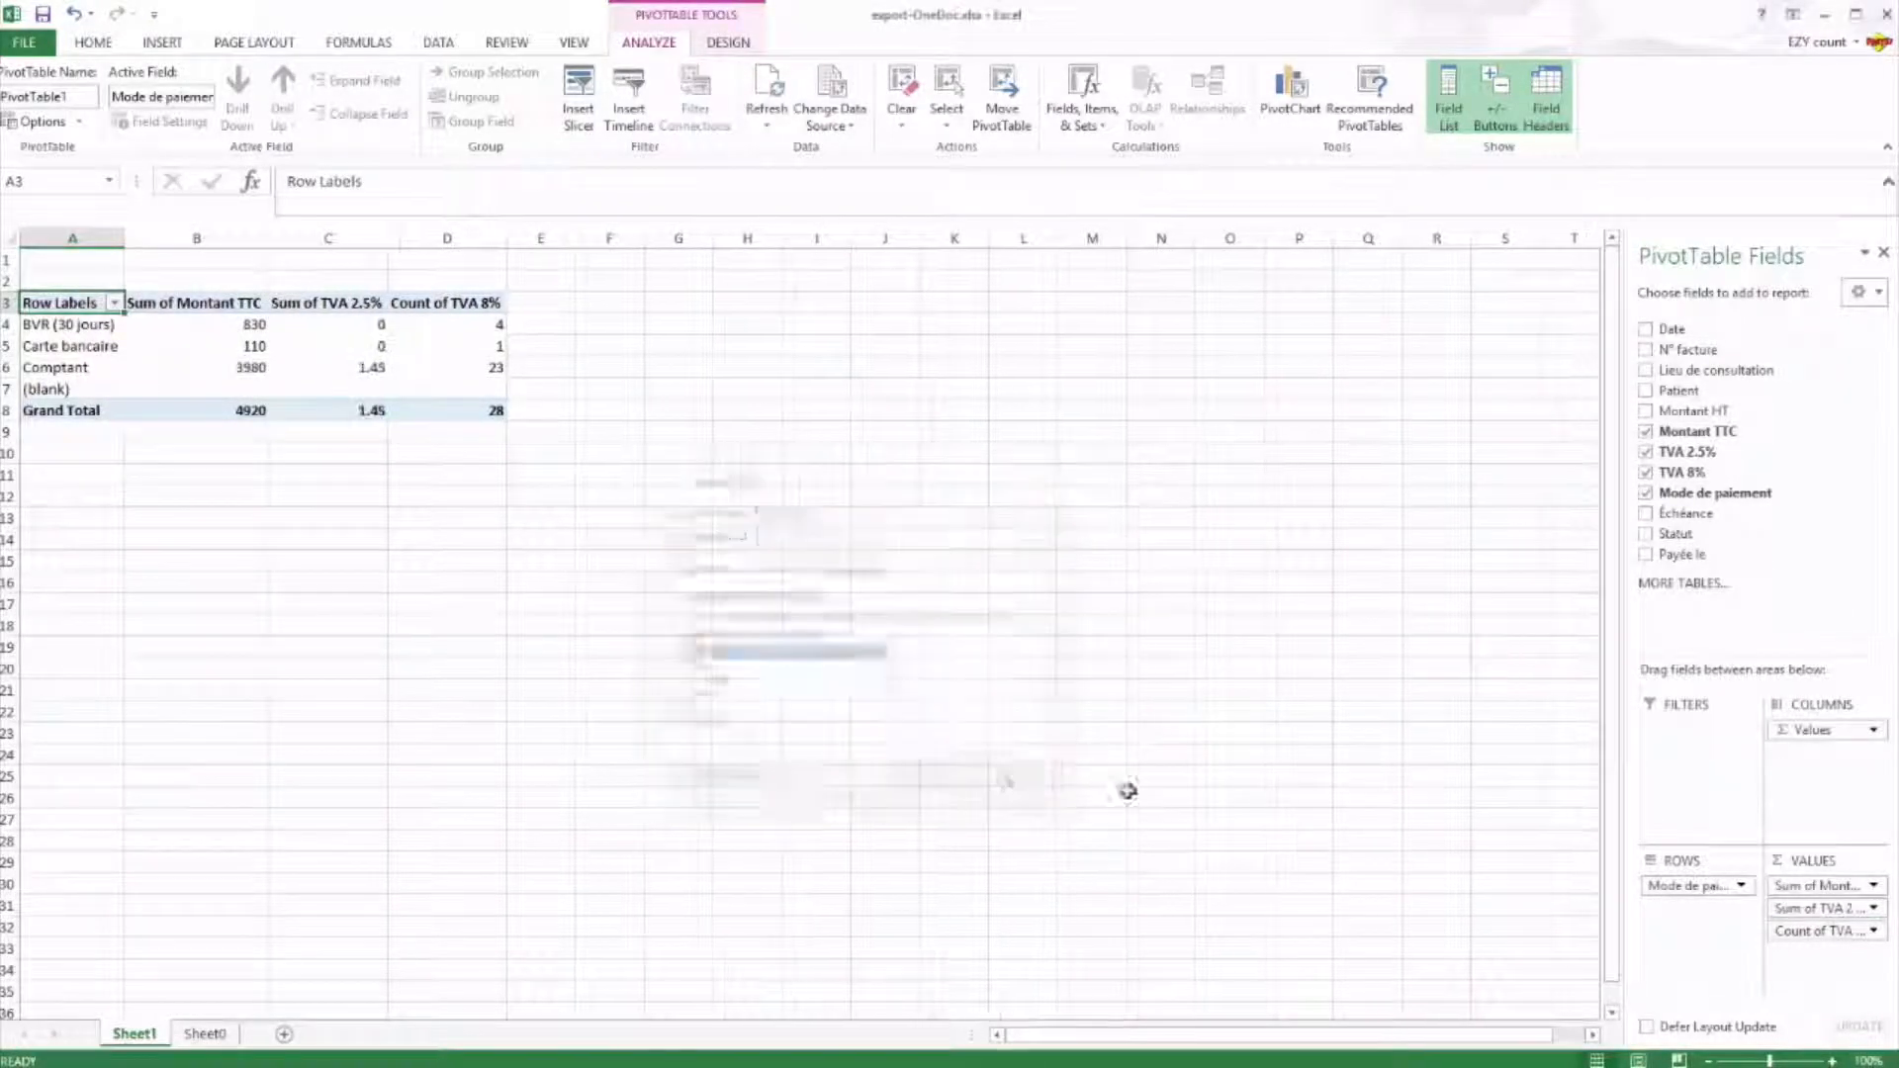
{"action": "left_click", "coordinate": [1859, 931]}
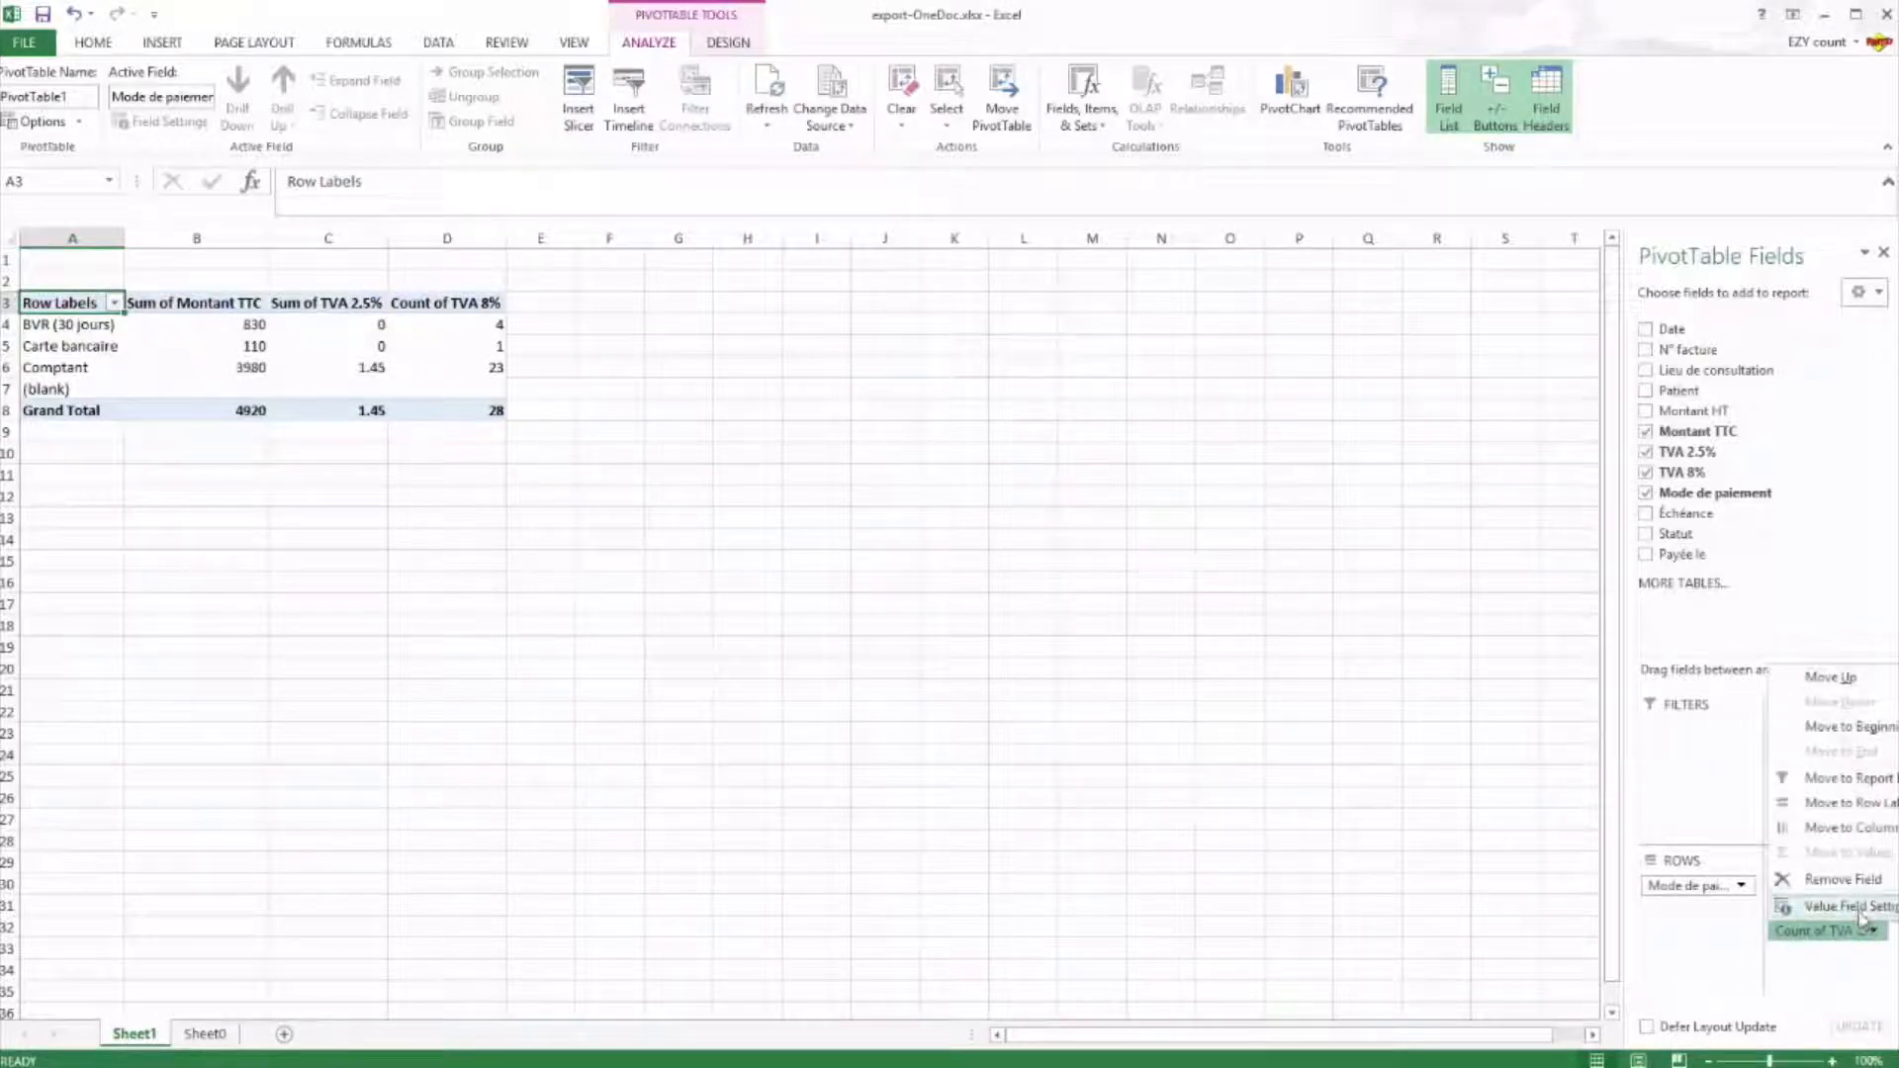
{"action": "left_click", "coordinate": [1823, 902]}
{"action": "left_click", "coordinate": [752, 654]}
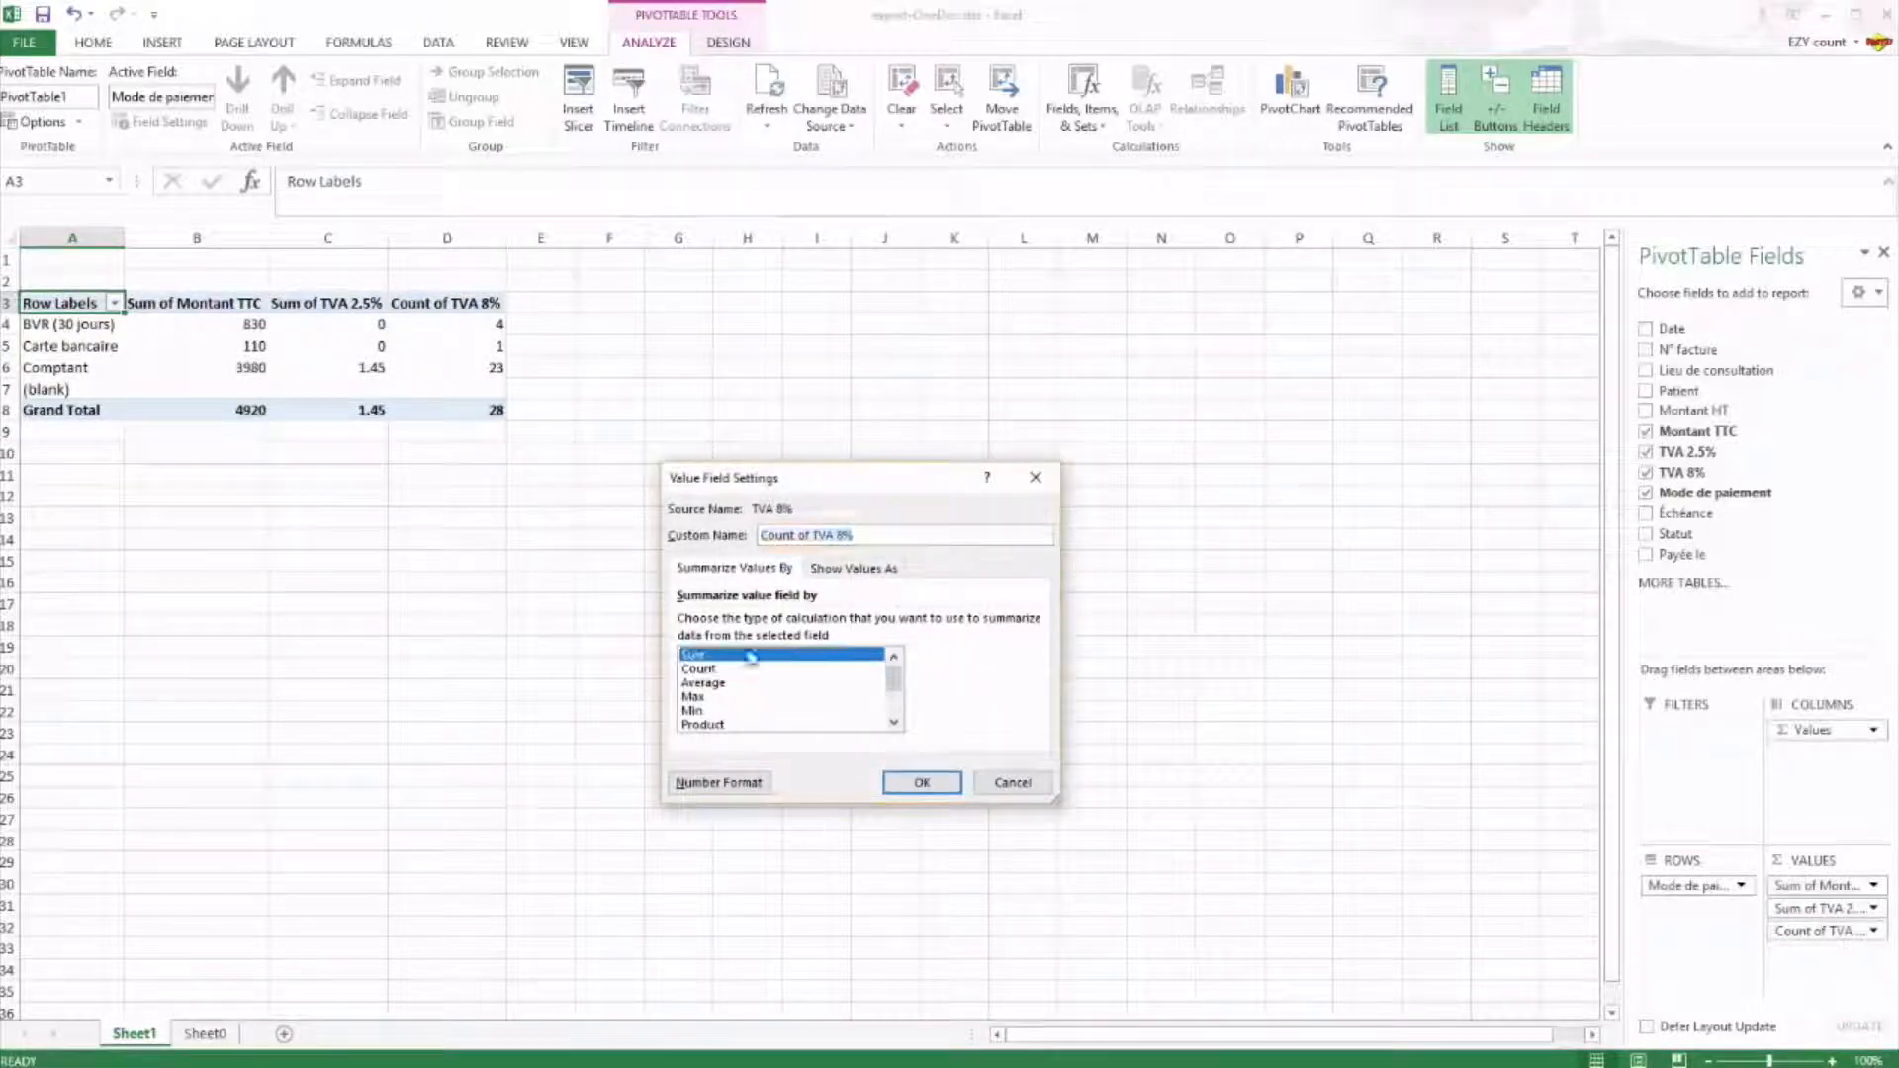
{"action": "left_click", "coordinate": [922, 783]}
{"action": "left_click", "coordinate": [846, 585]}
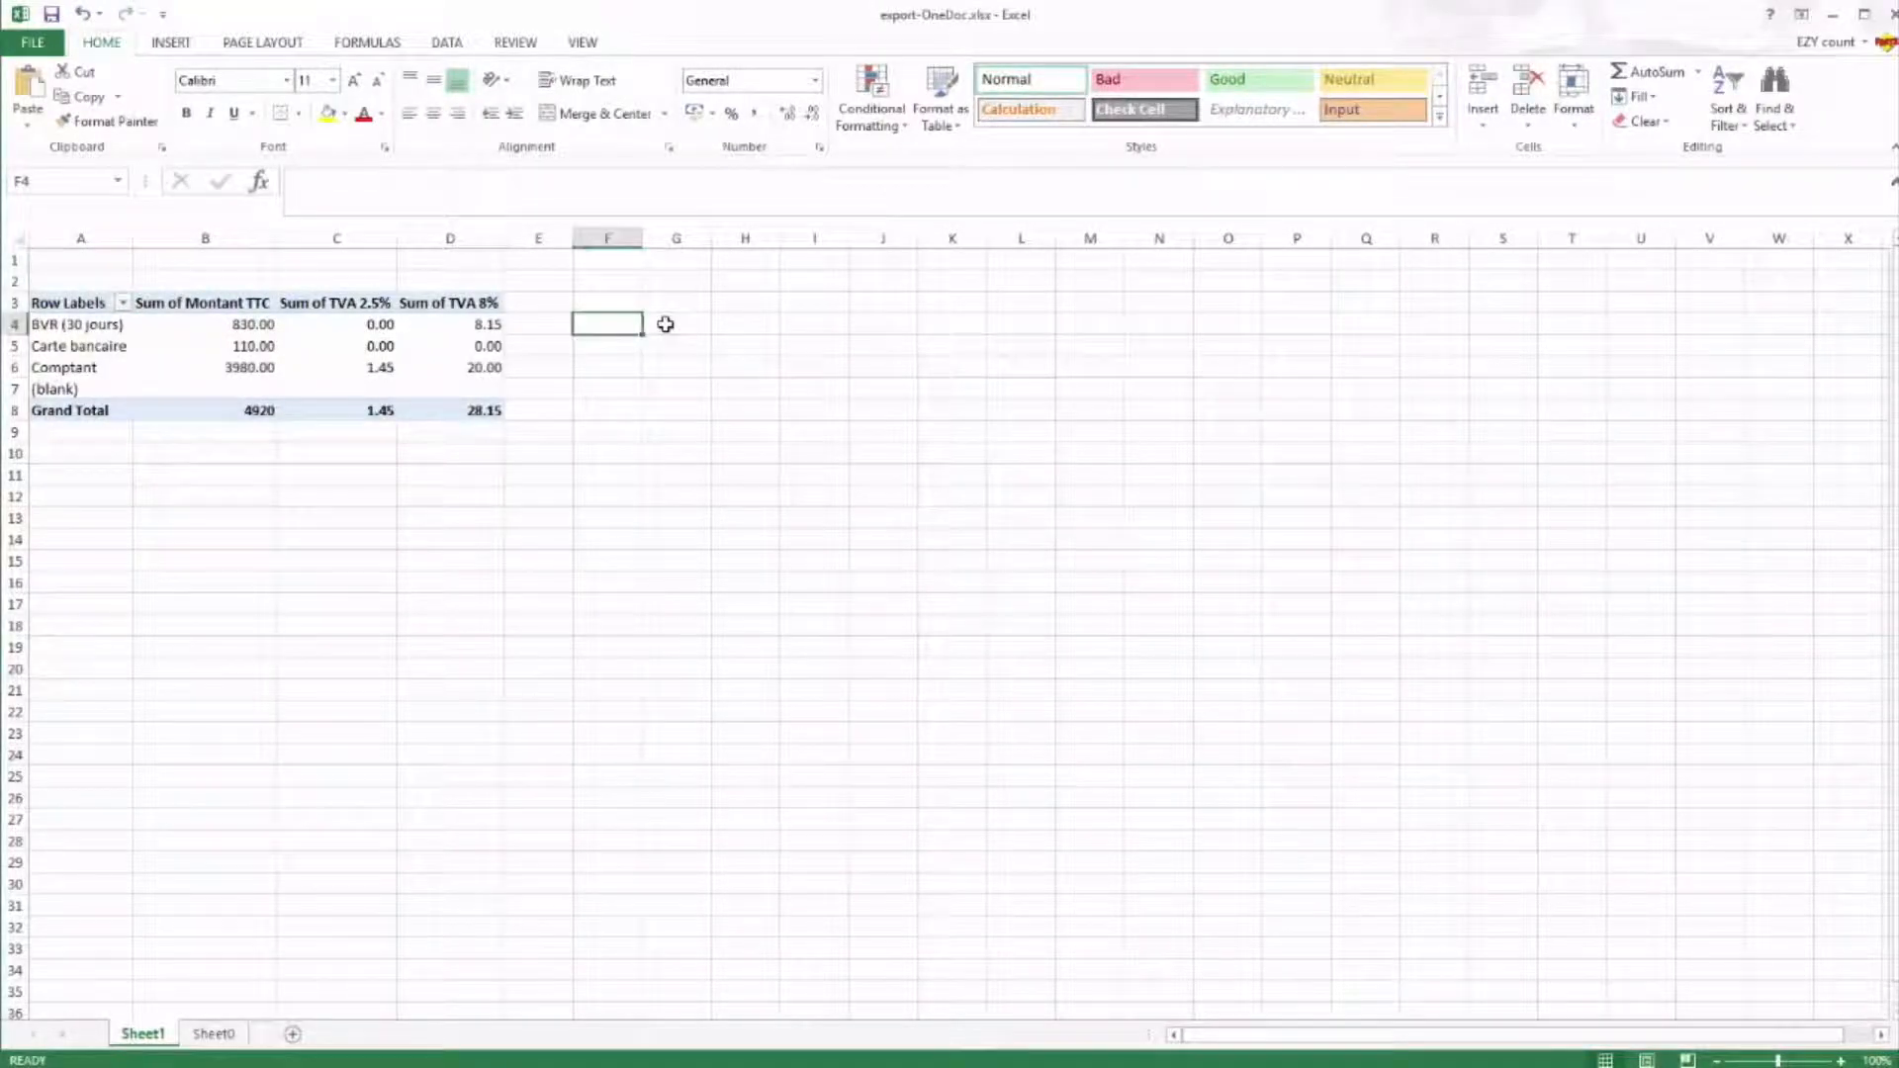
- In cell F4, enter a formula that divides the BVR (30 jours) TVA 8% sum by 8 and multiplies it by 108
{"action": "type", "text": "="}
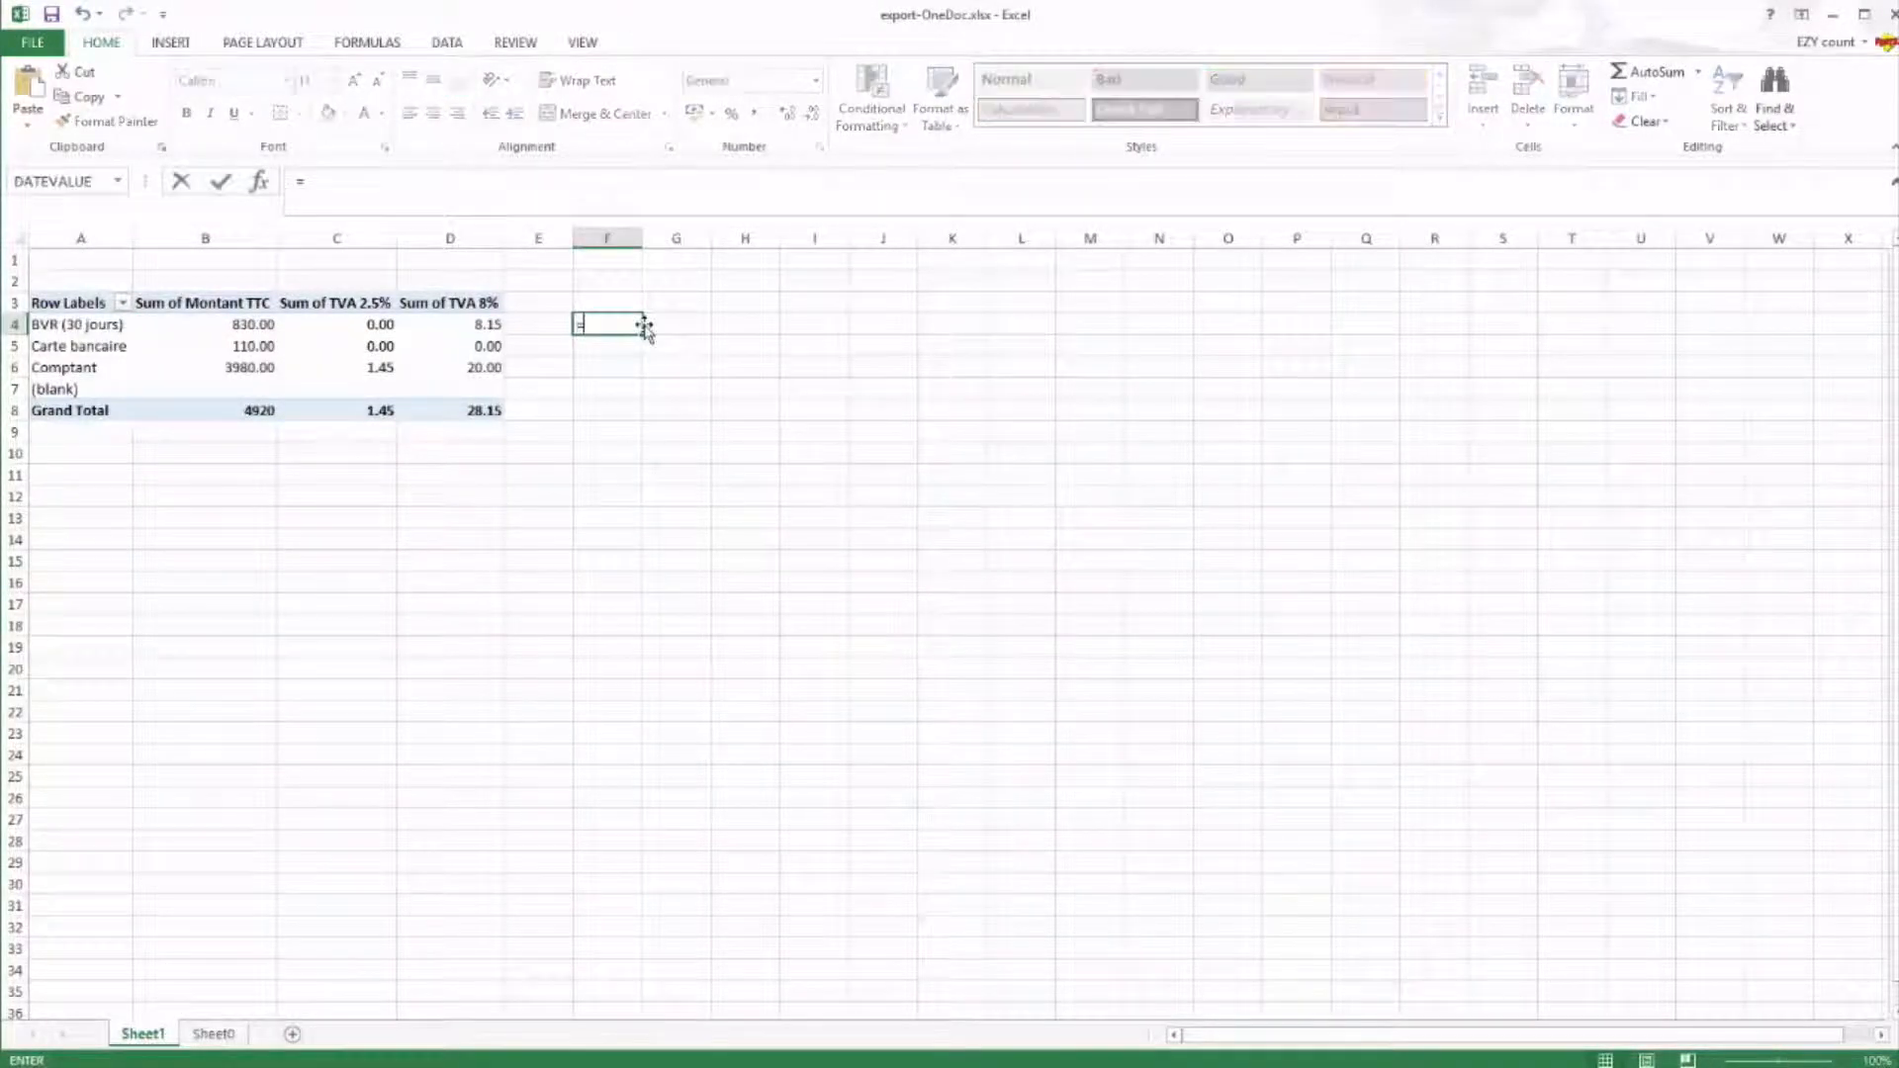
{"action": "left_click", "coordinate": [458, 320]}
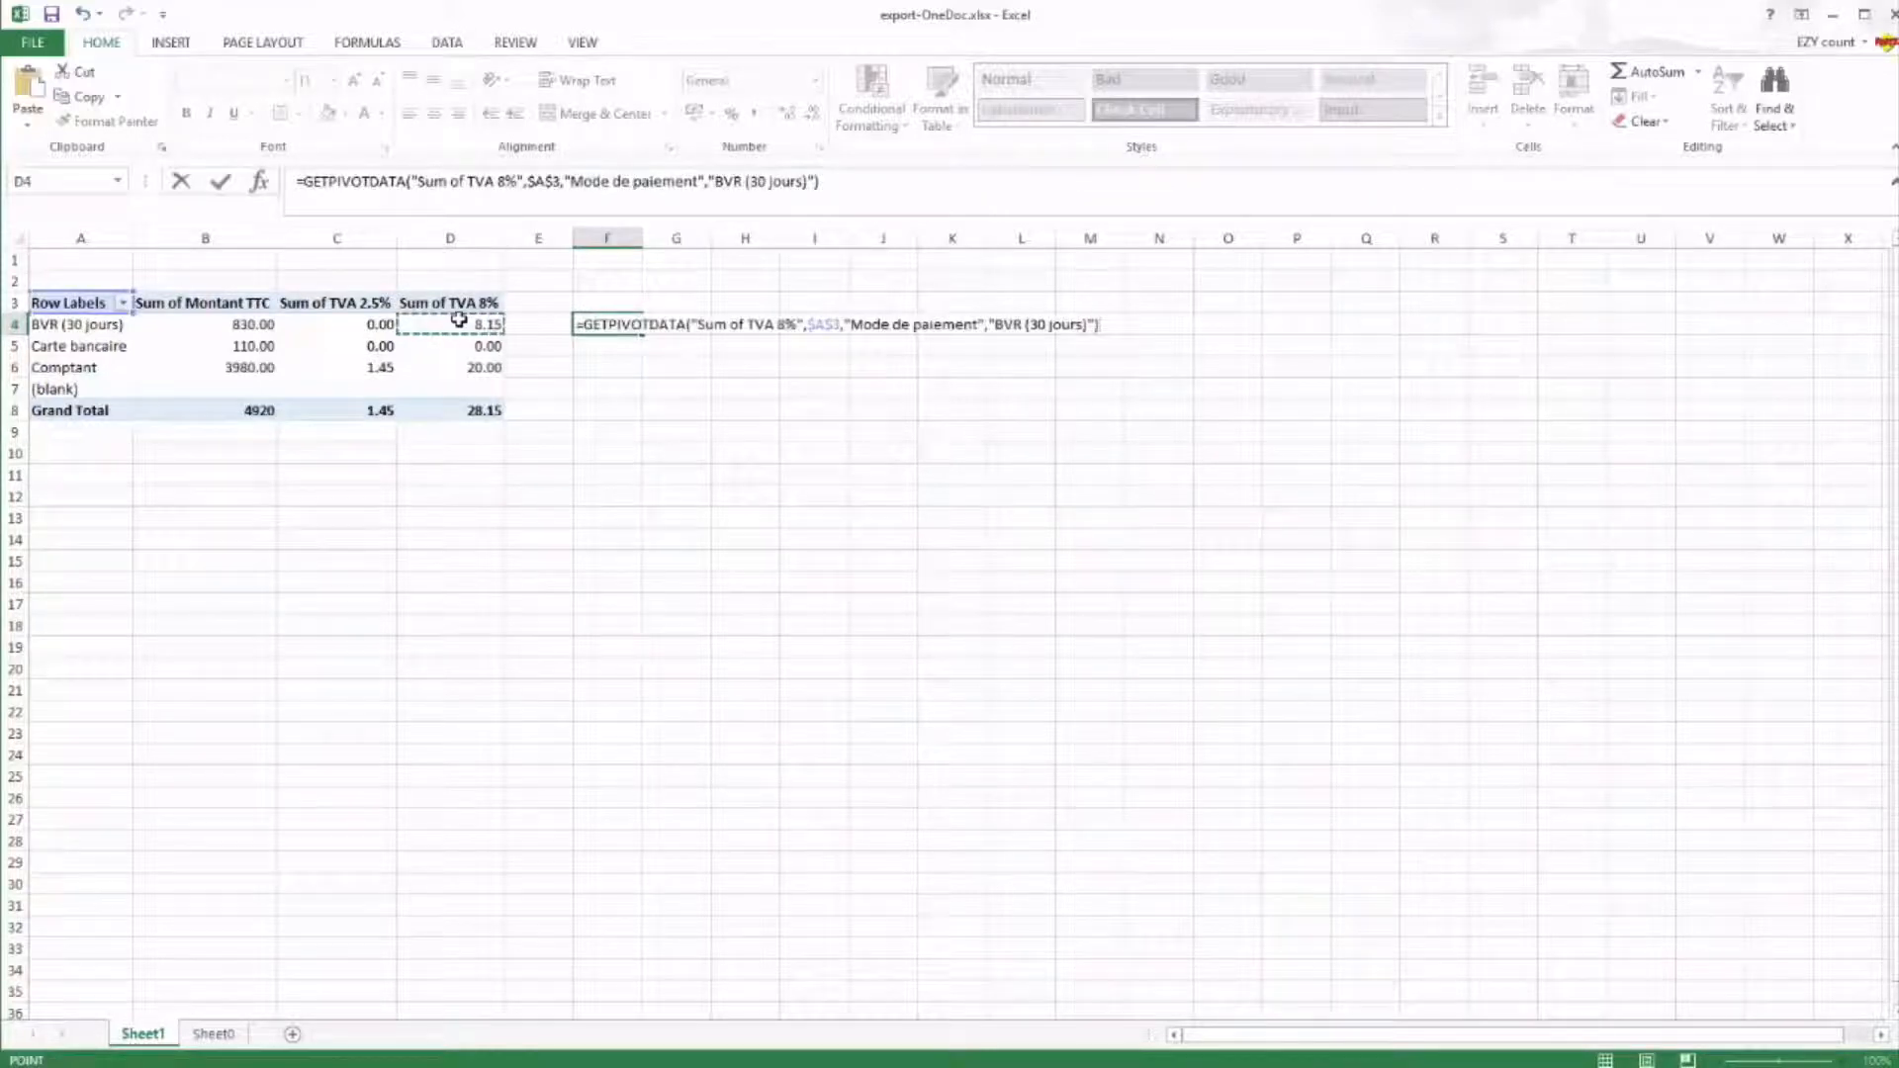
{"action": "type", "text": "/8*108"}
{"action": "key", "text": "Return"}
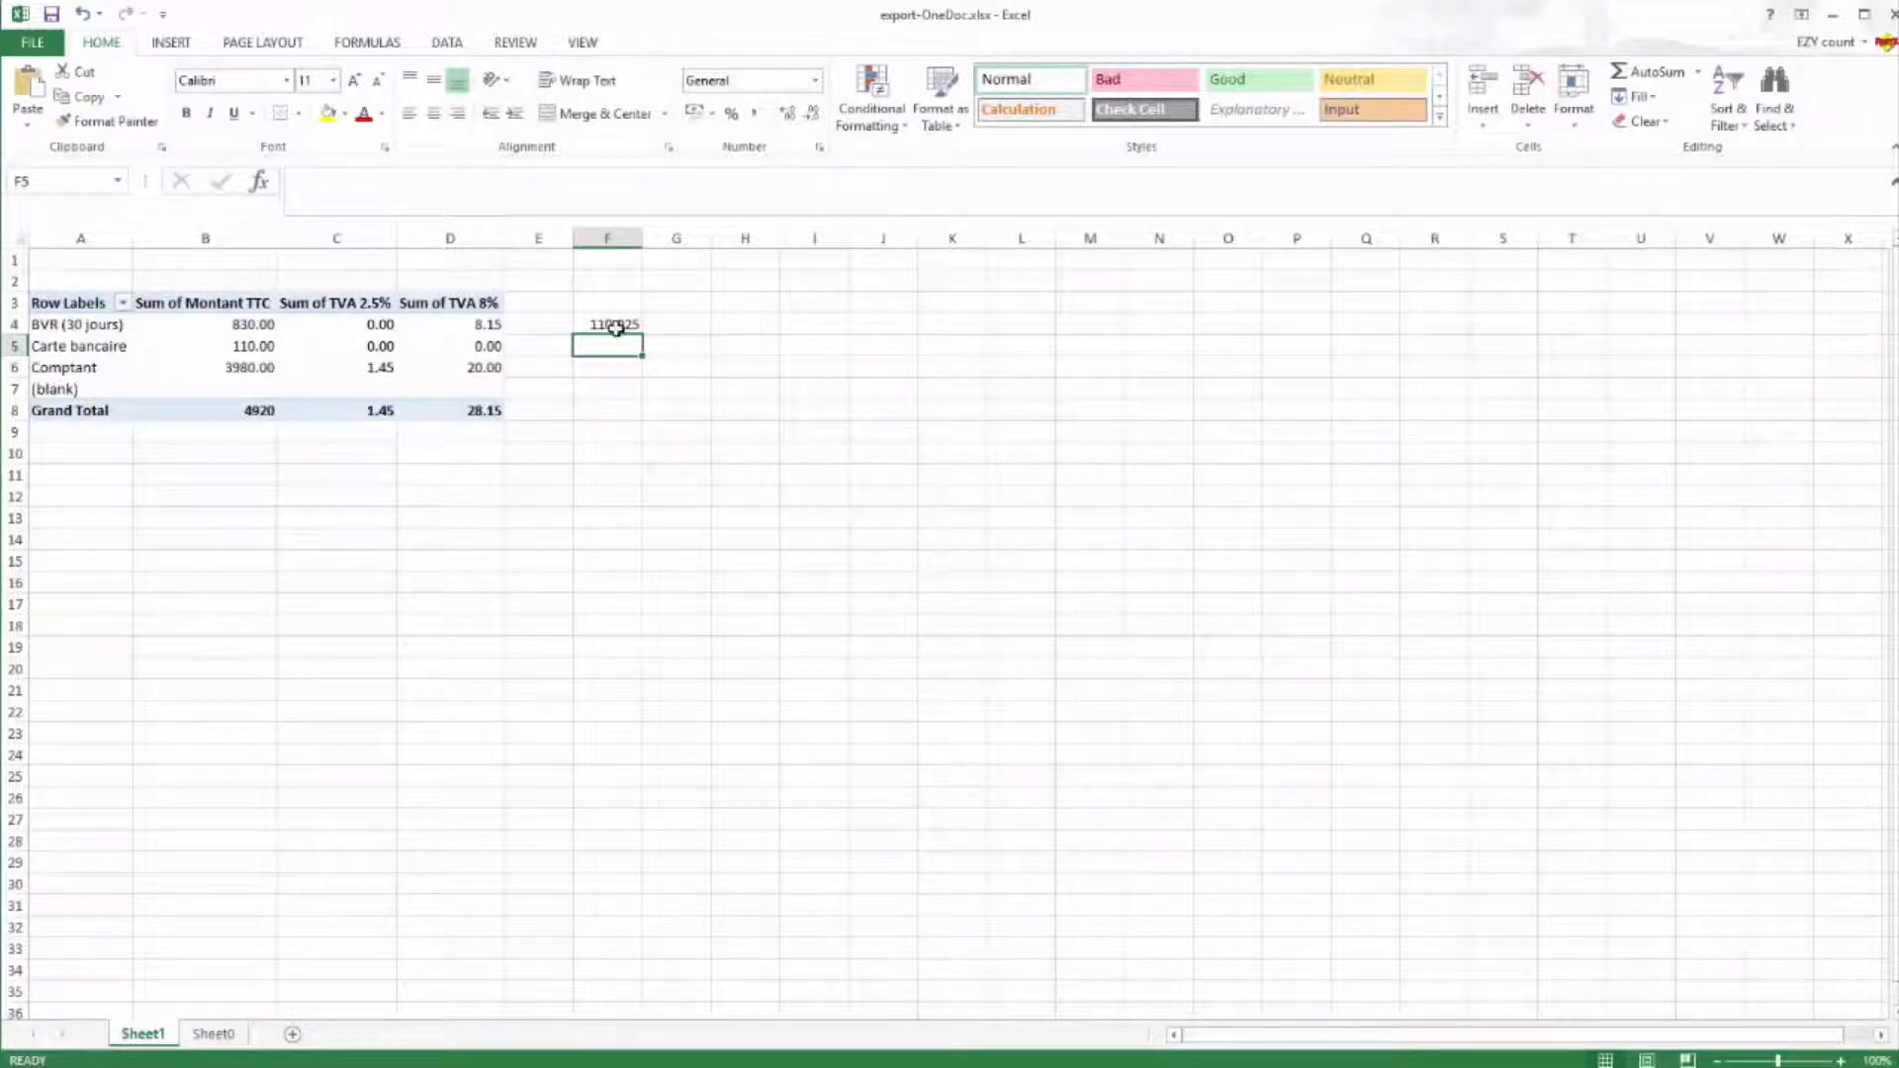
{"action": "left_click", "coordinate": [614, 370]}
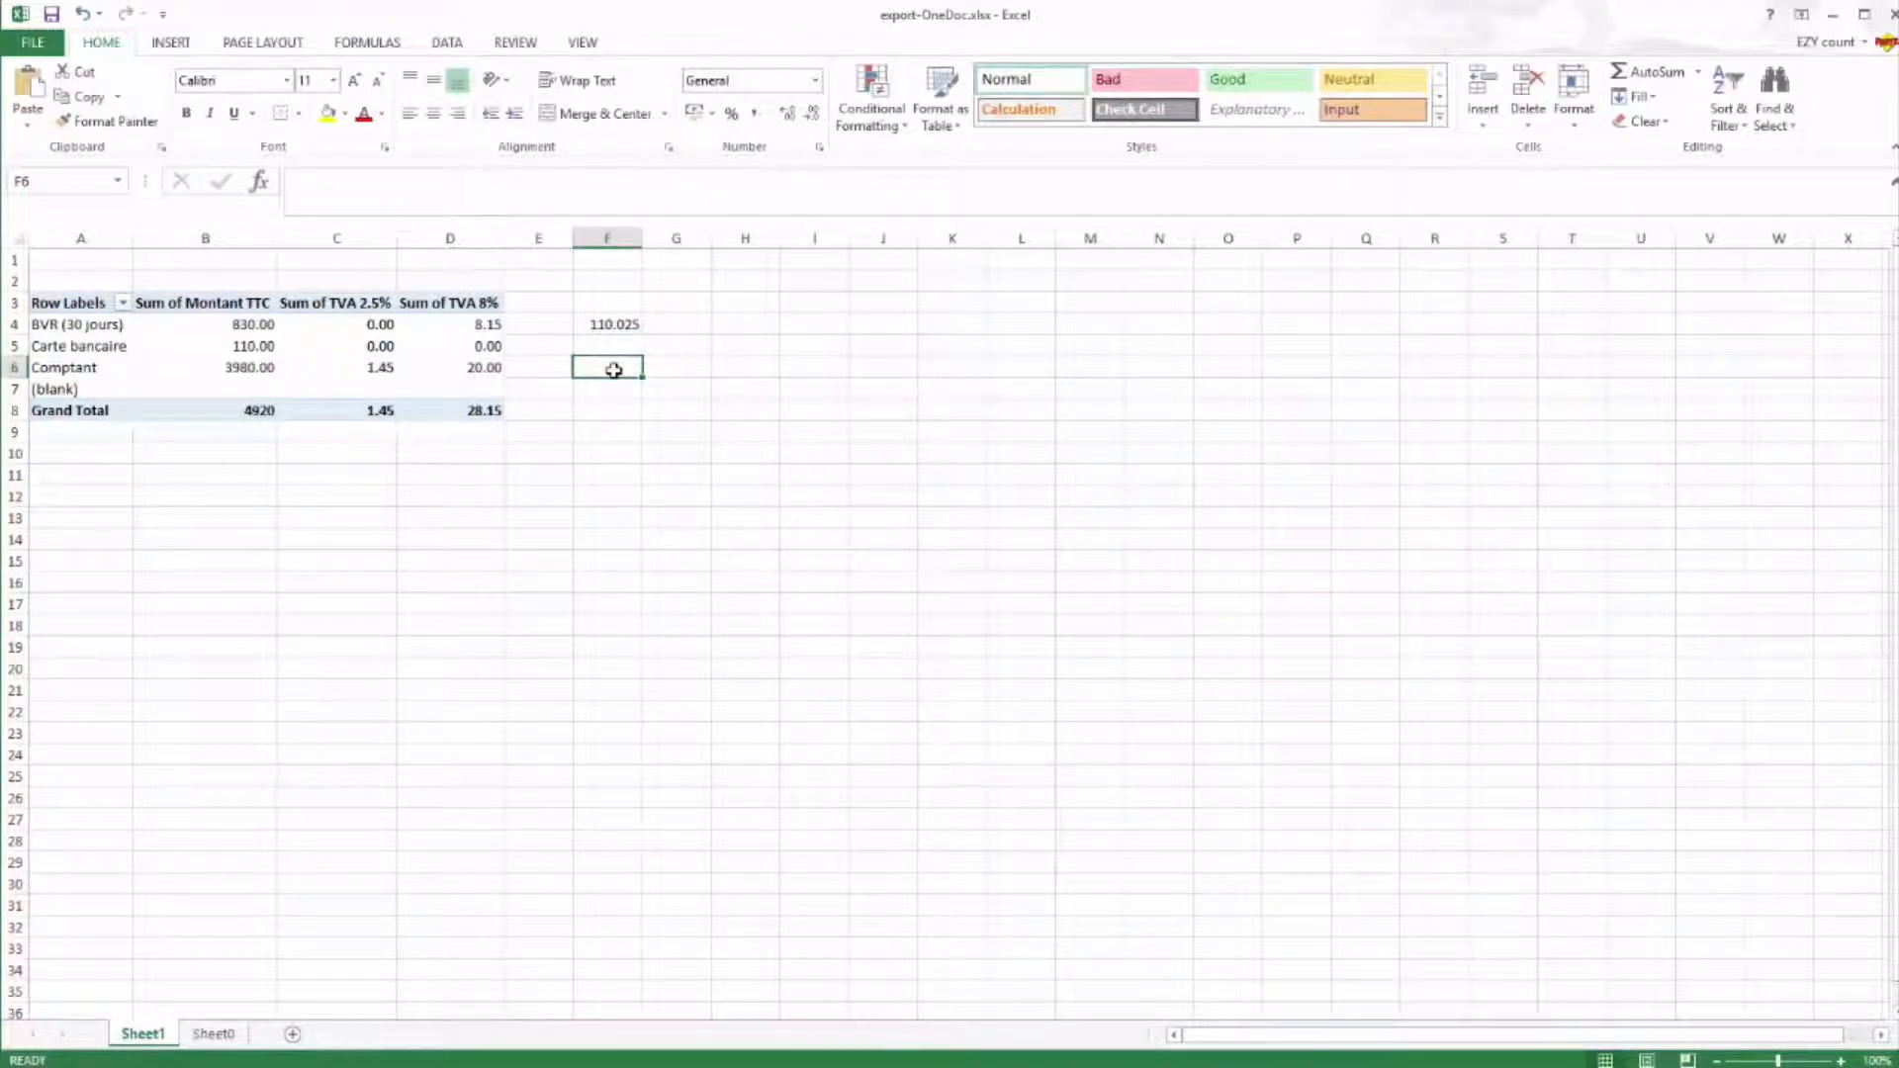
- In cell F6, enter a formula that divides the Comptant TVA 8% sum by 8 and multiplies it by 108
{"action": "type", "text": "="}
{"action": "left_click", "coordinate": [470, 368]}
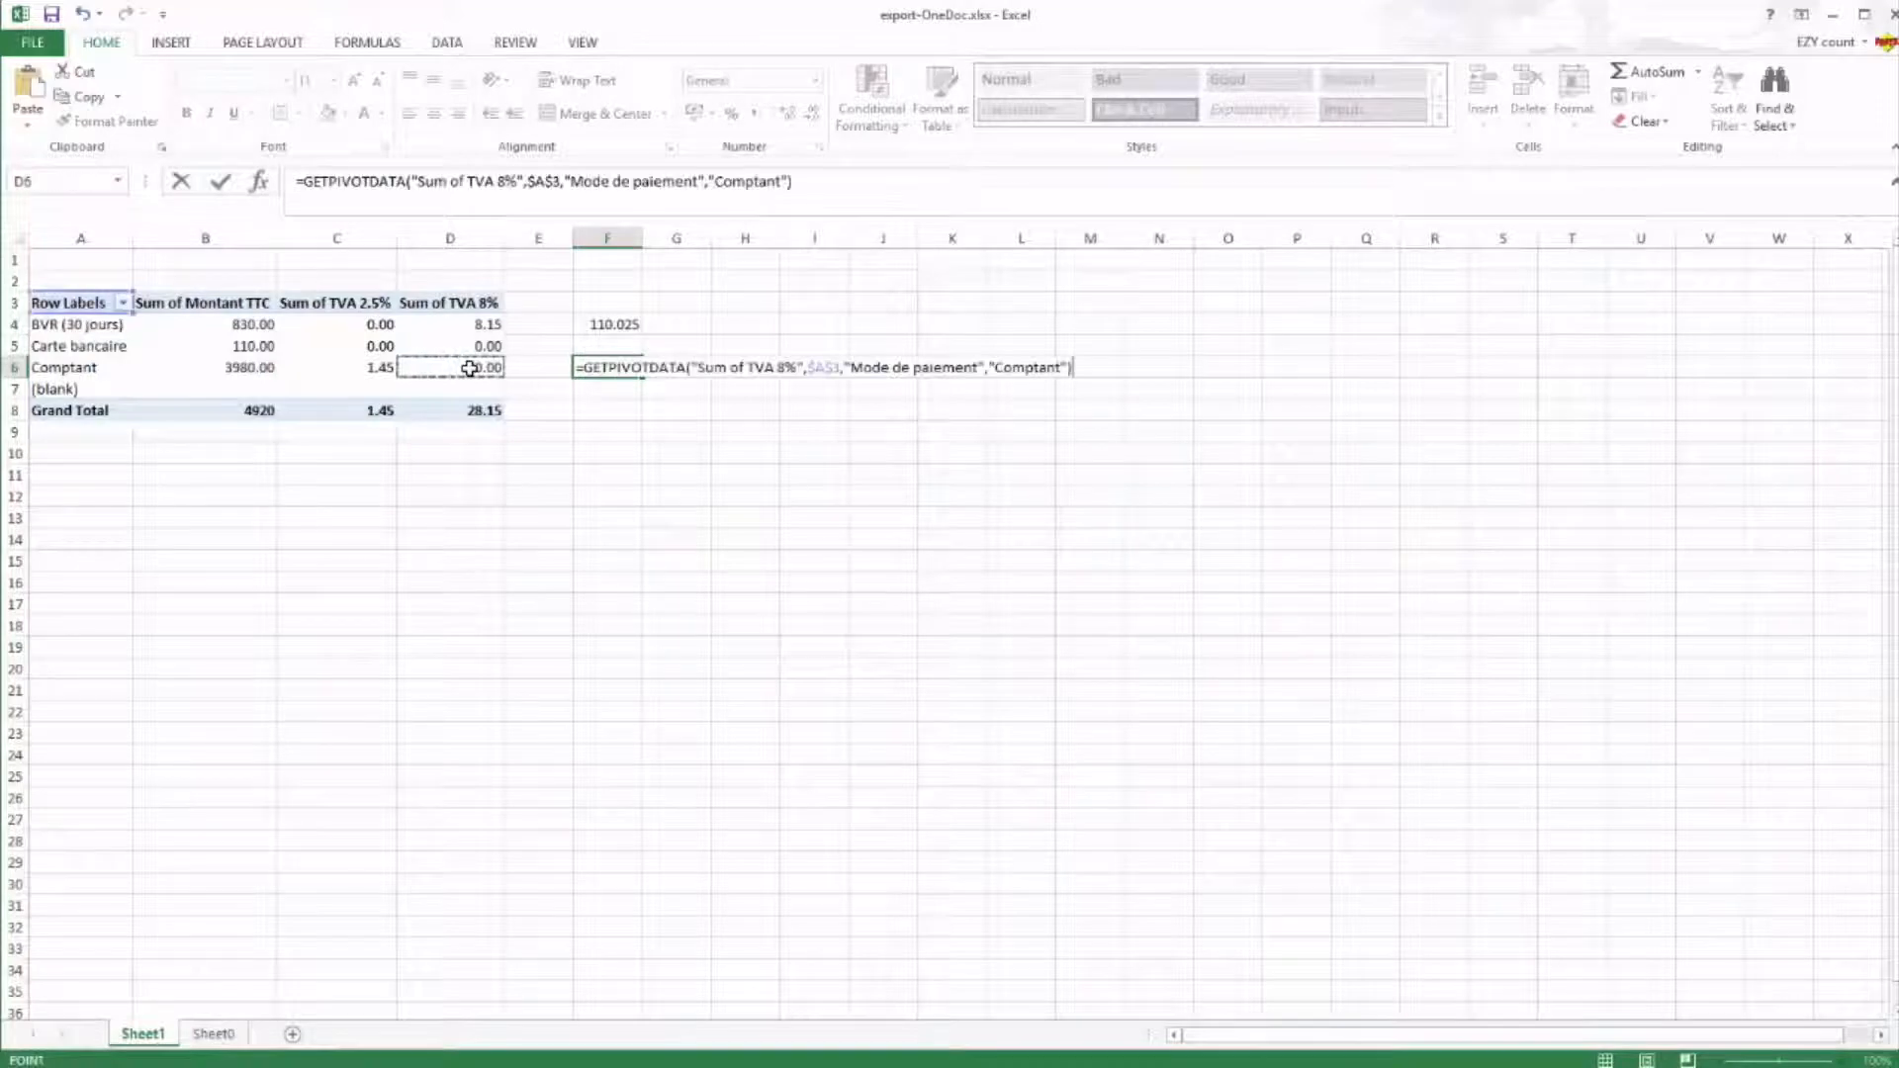
{"action": "type", "text": "/8*108"}
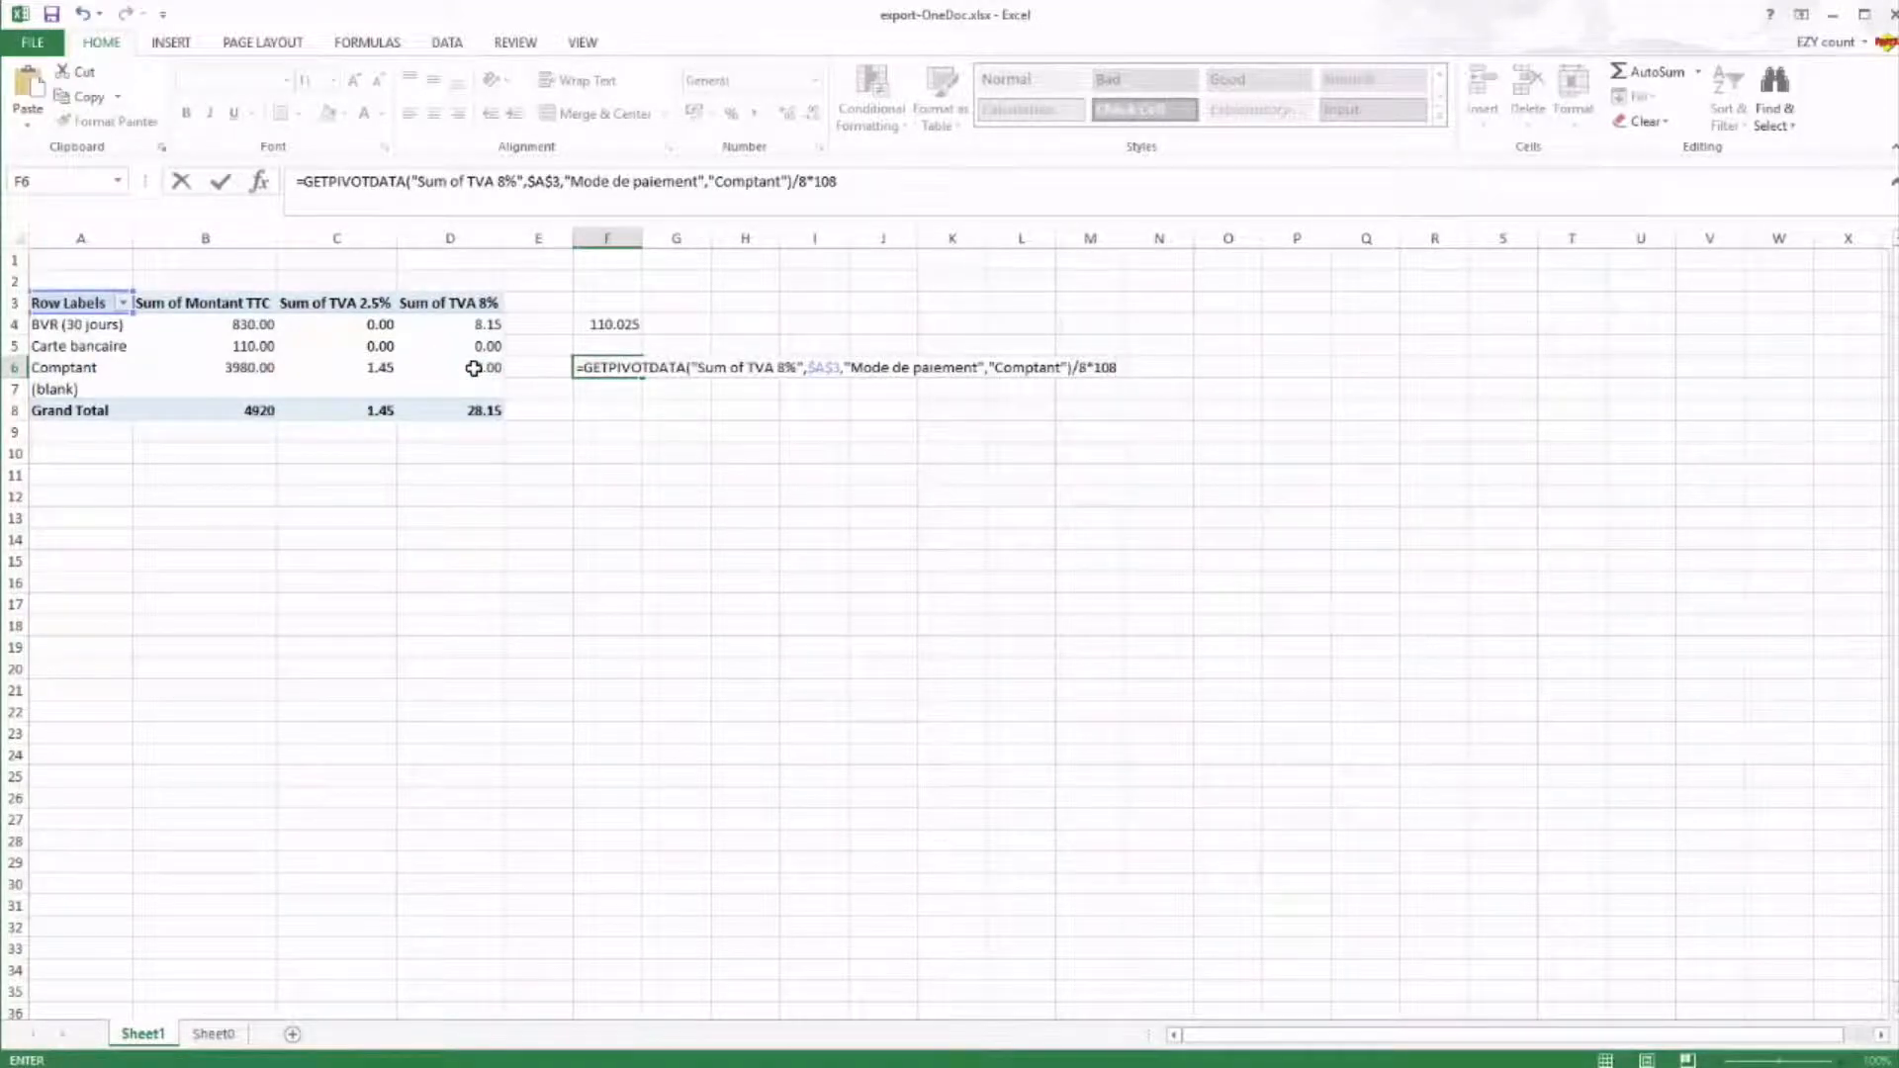
{"action": "key", "text": "Return"}
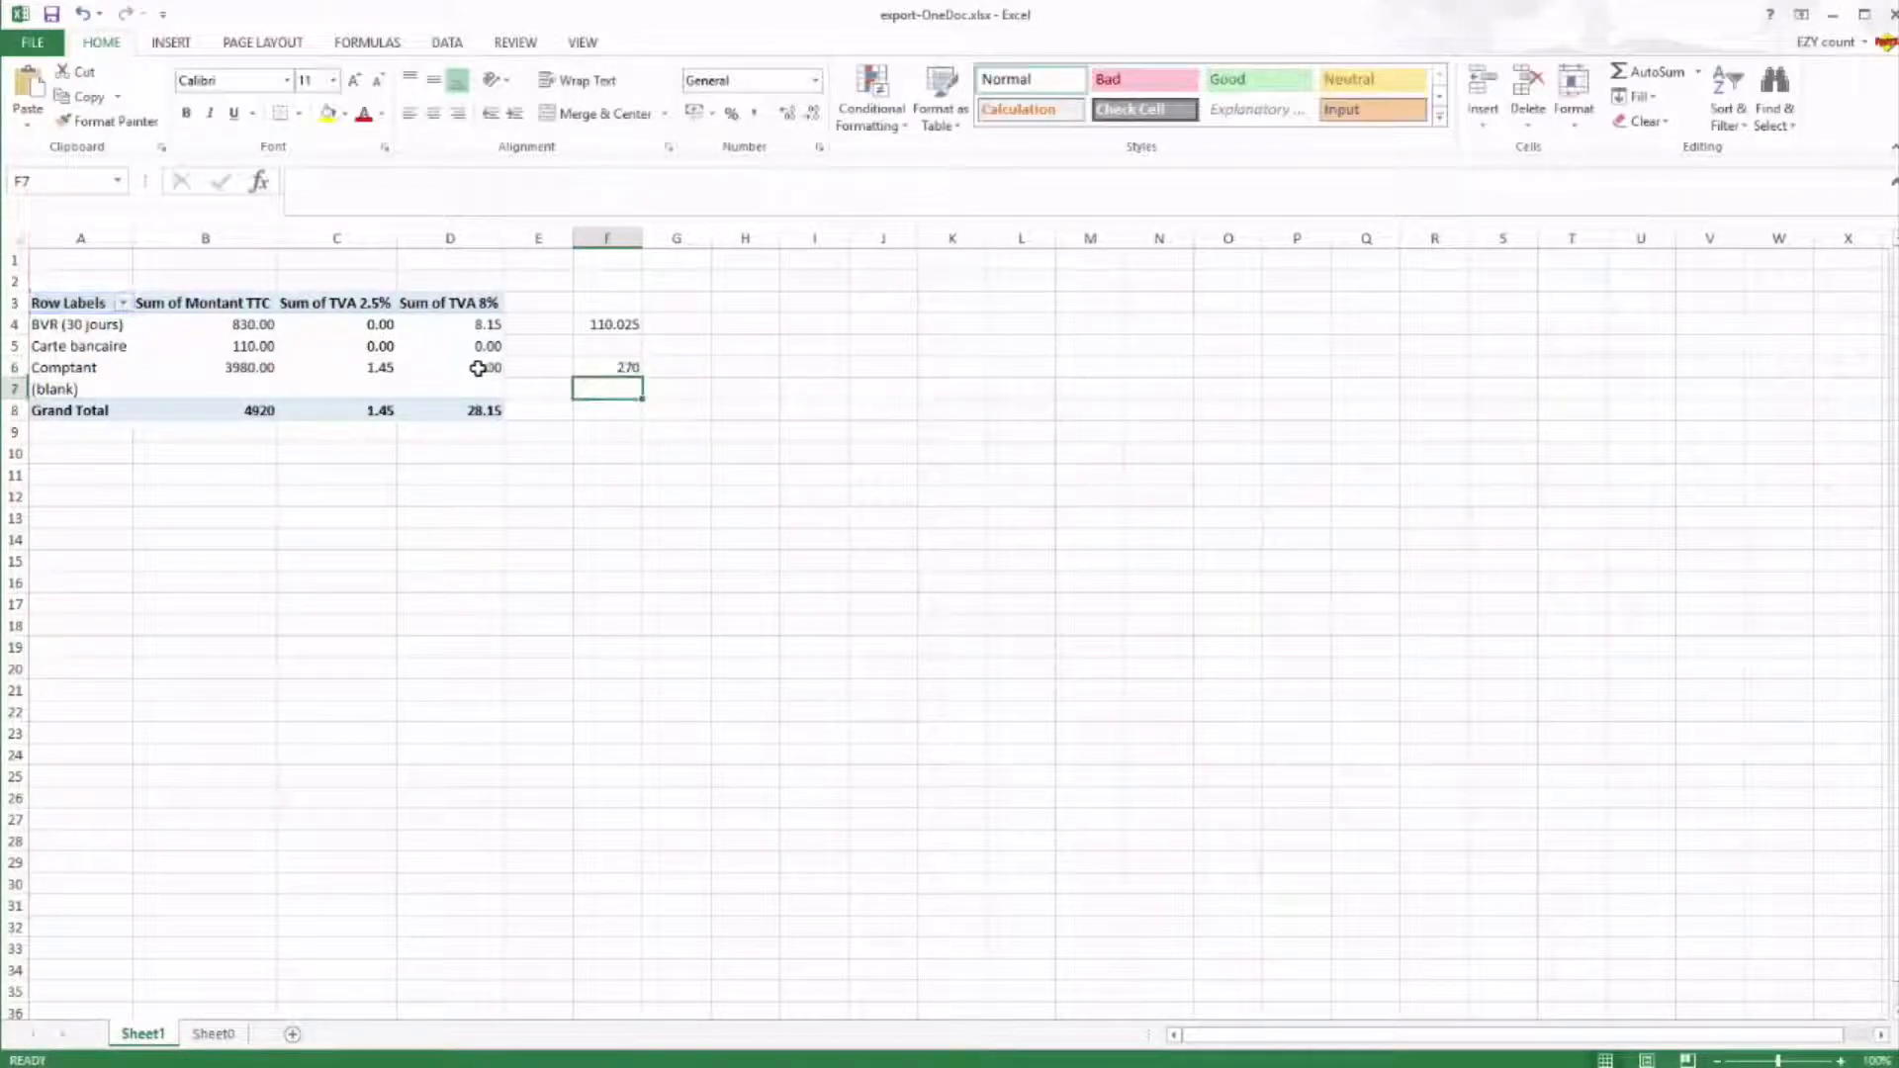
- In cell E6, enter a formula that divides the Comptant TVA 2.5% sum by 2.5 and multiplies it by 102.5
{"action": "left_click", "coordinate": [529, 366]}
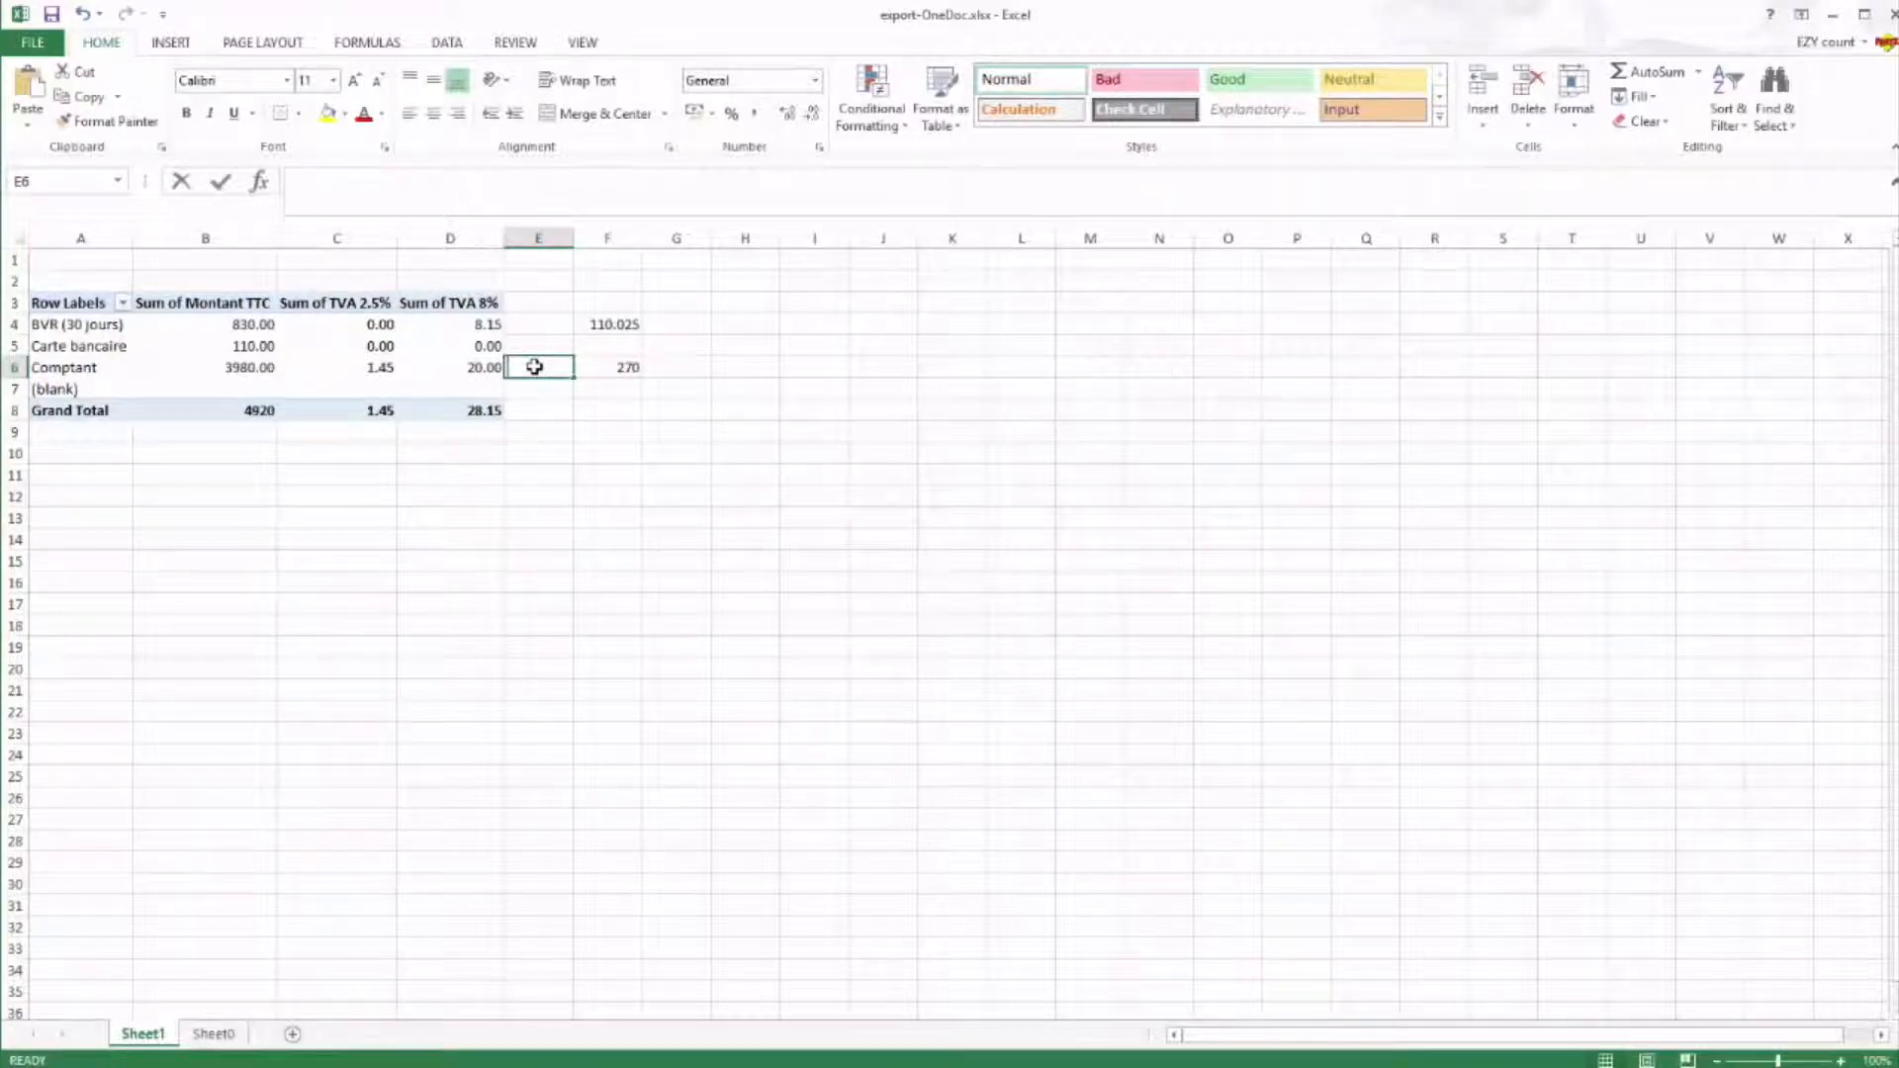
{"action": "type", "text": "="}
{"action": "left_click", "coordinate": [382, 366]}
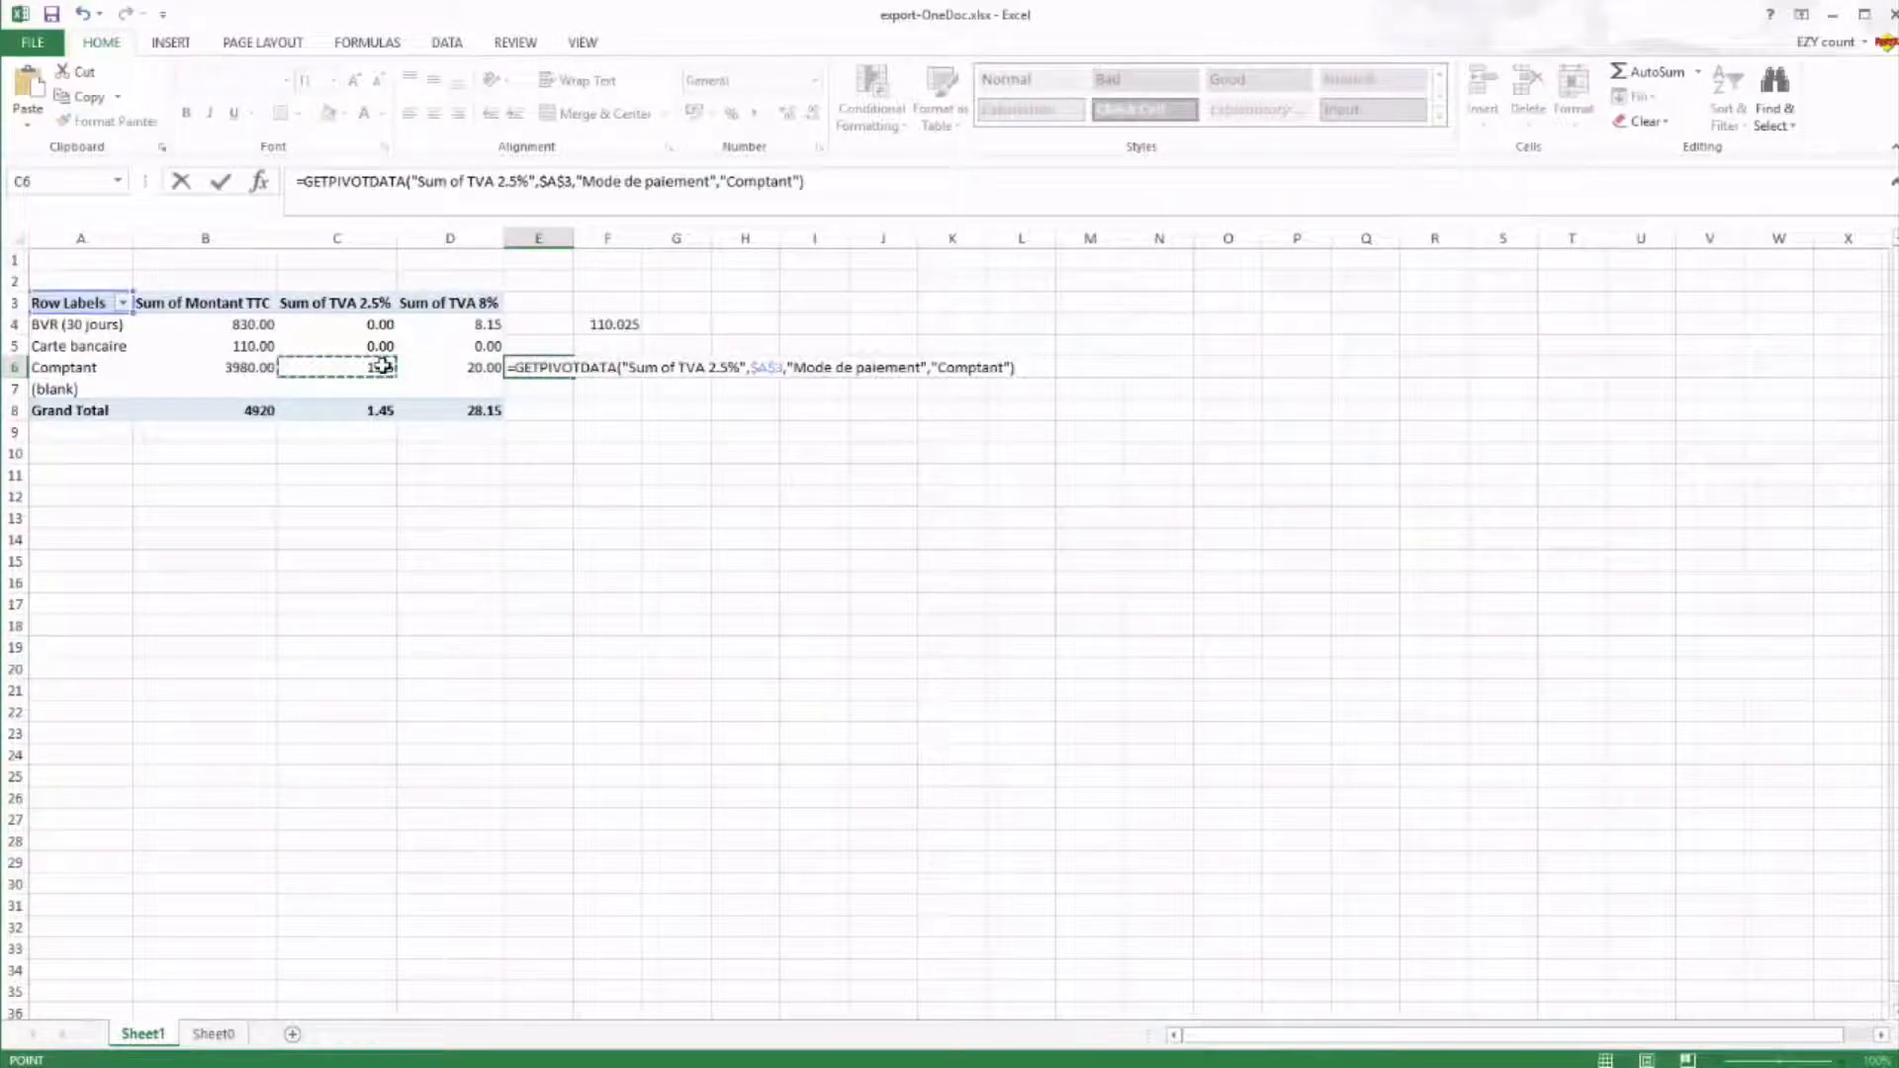
{"action": "type", "text": "/2.5*102.5"}
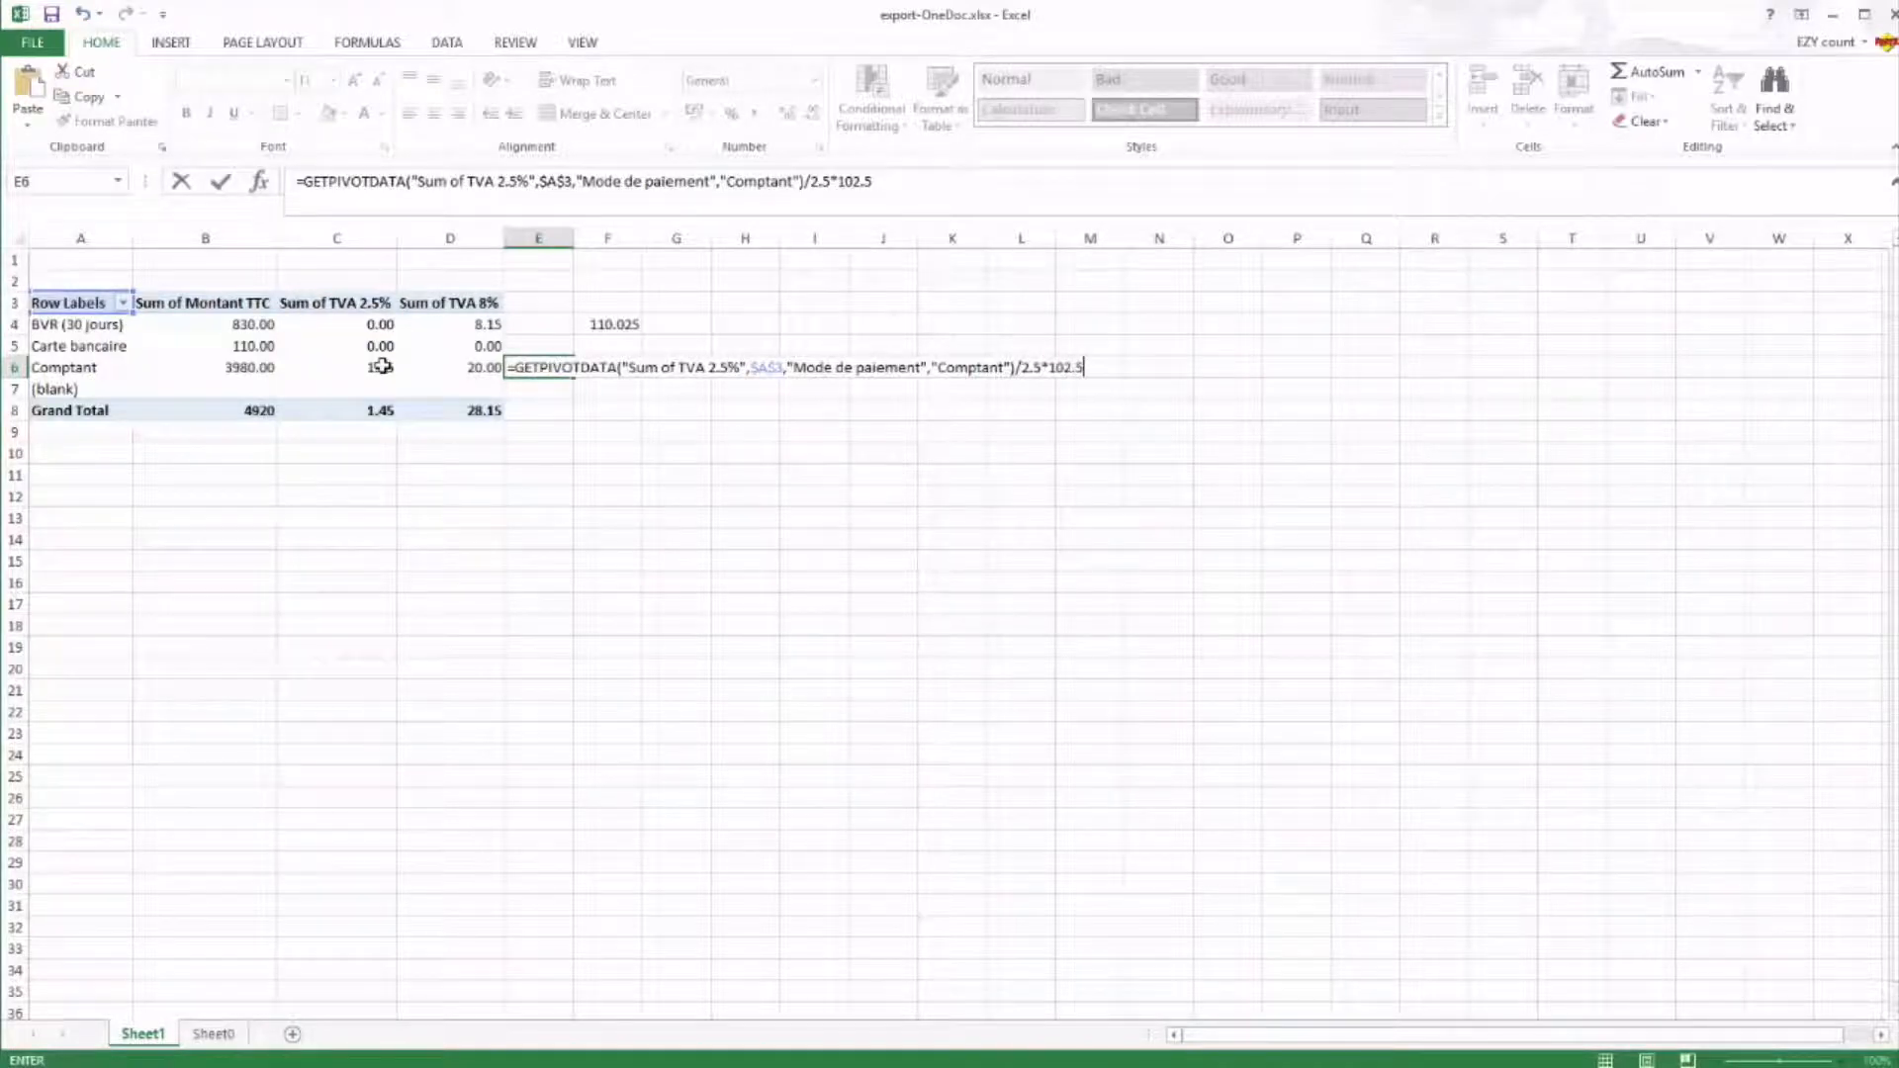
{"action": "key", "text": "Return"}
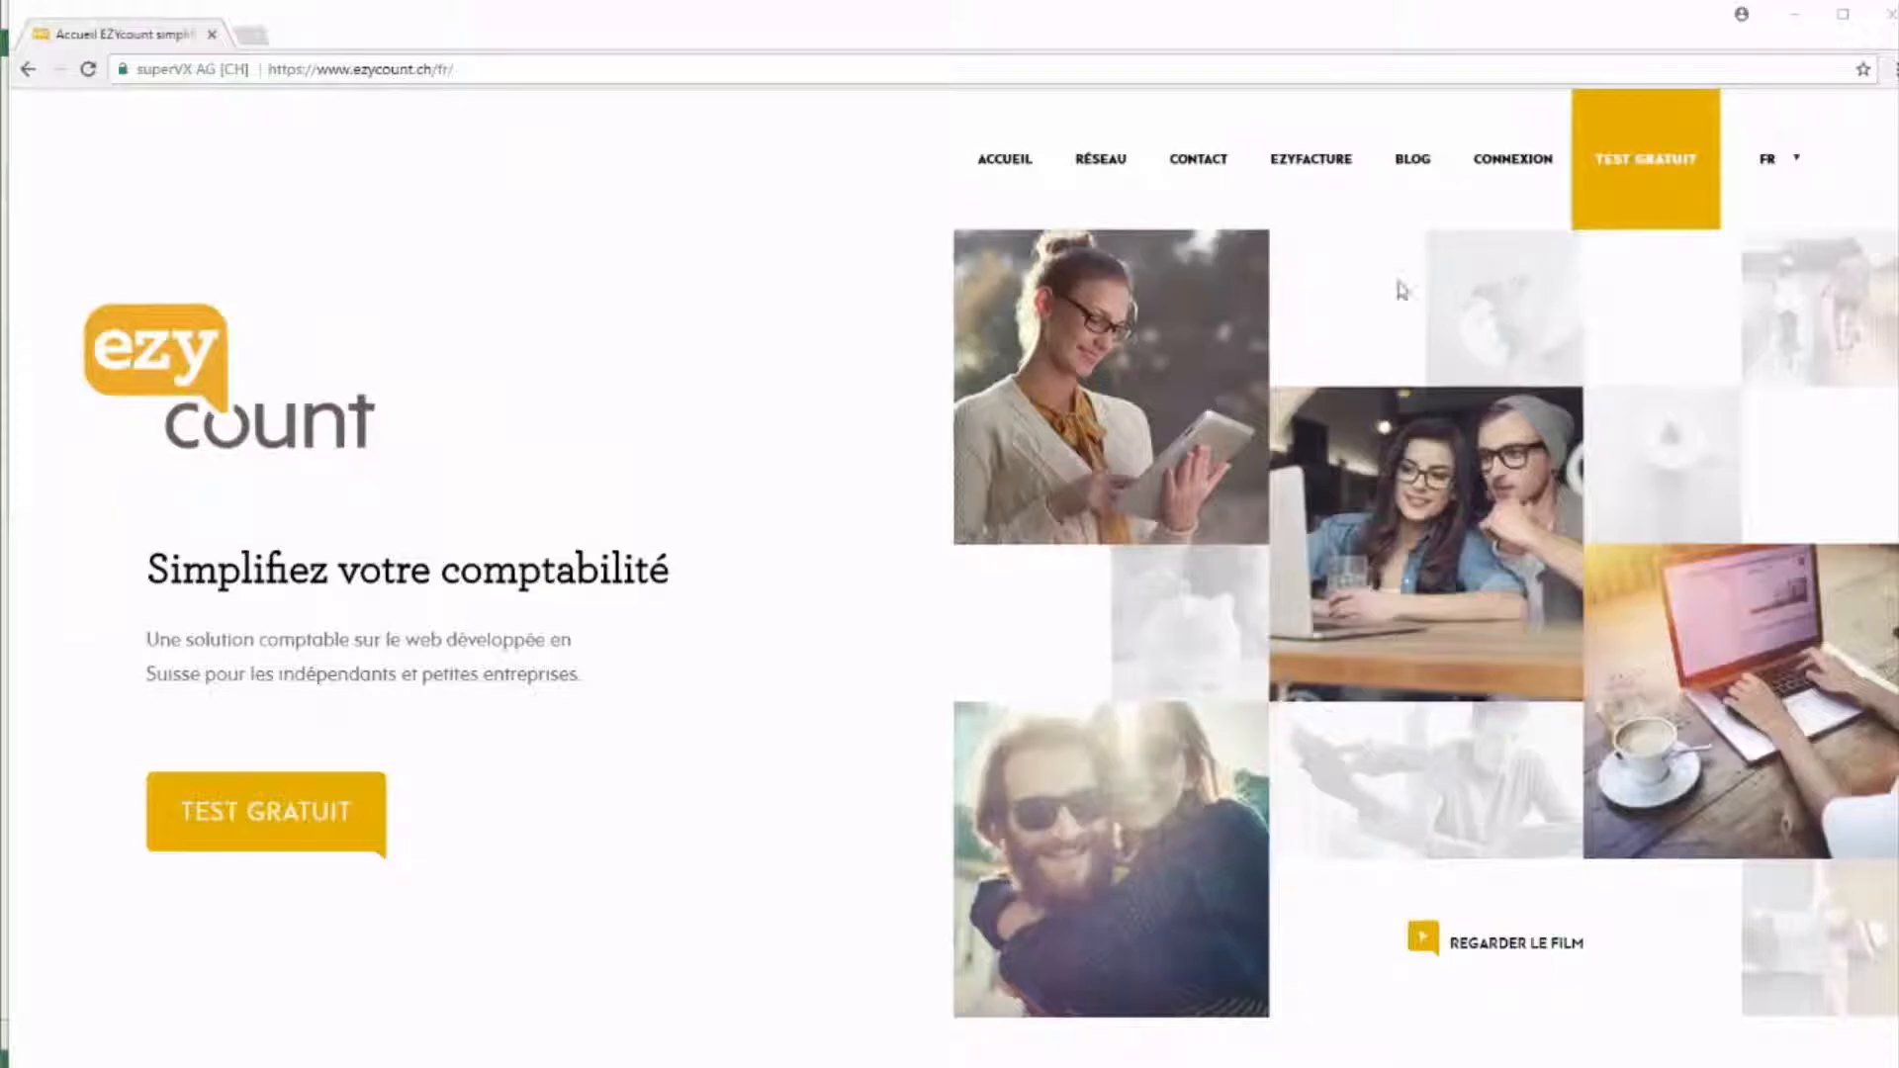
- Switch to EZYcount in the browser, logging in with the saved credentials, and open the Écriture entry form
{"action": "left_click", "coordinate": [1496, 186]}
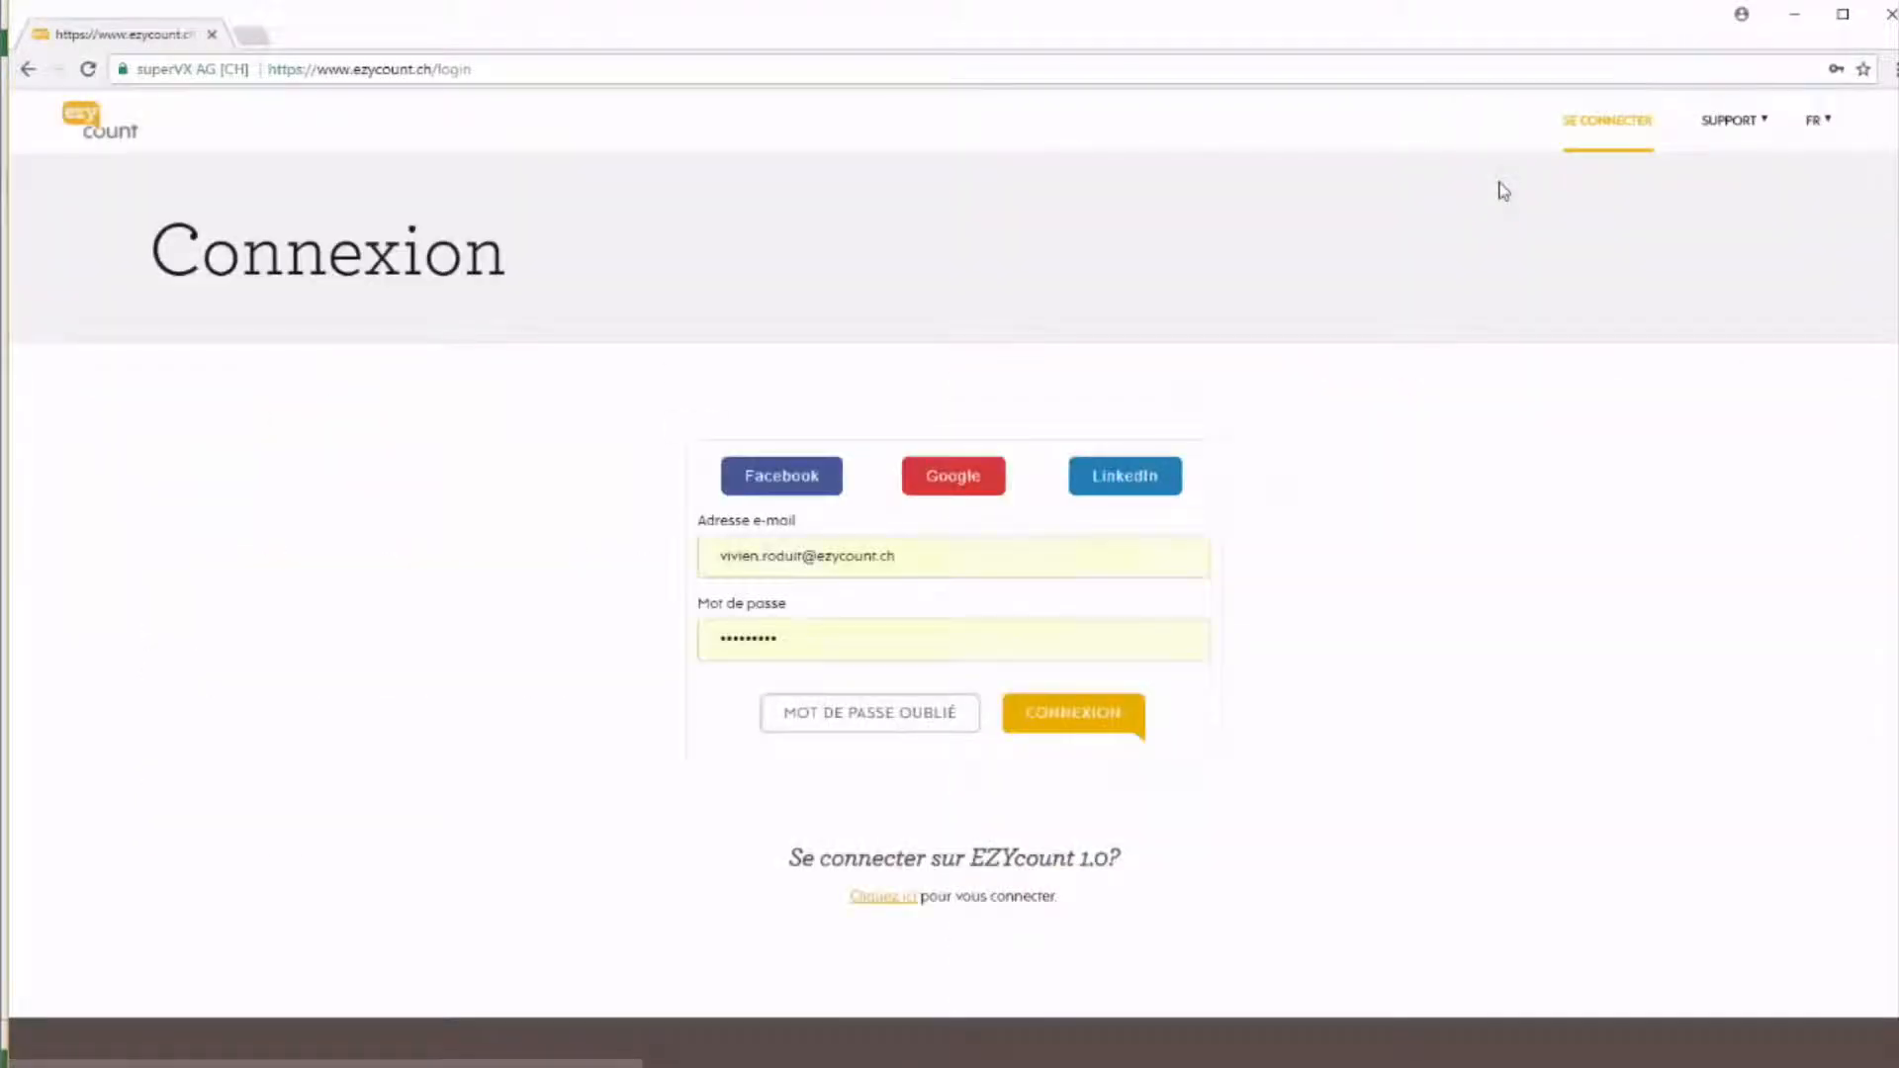
{"action": "left_click", "coordinate": [1098, 723]}
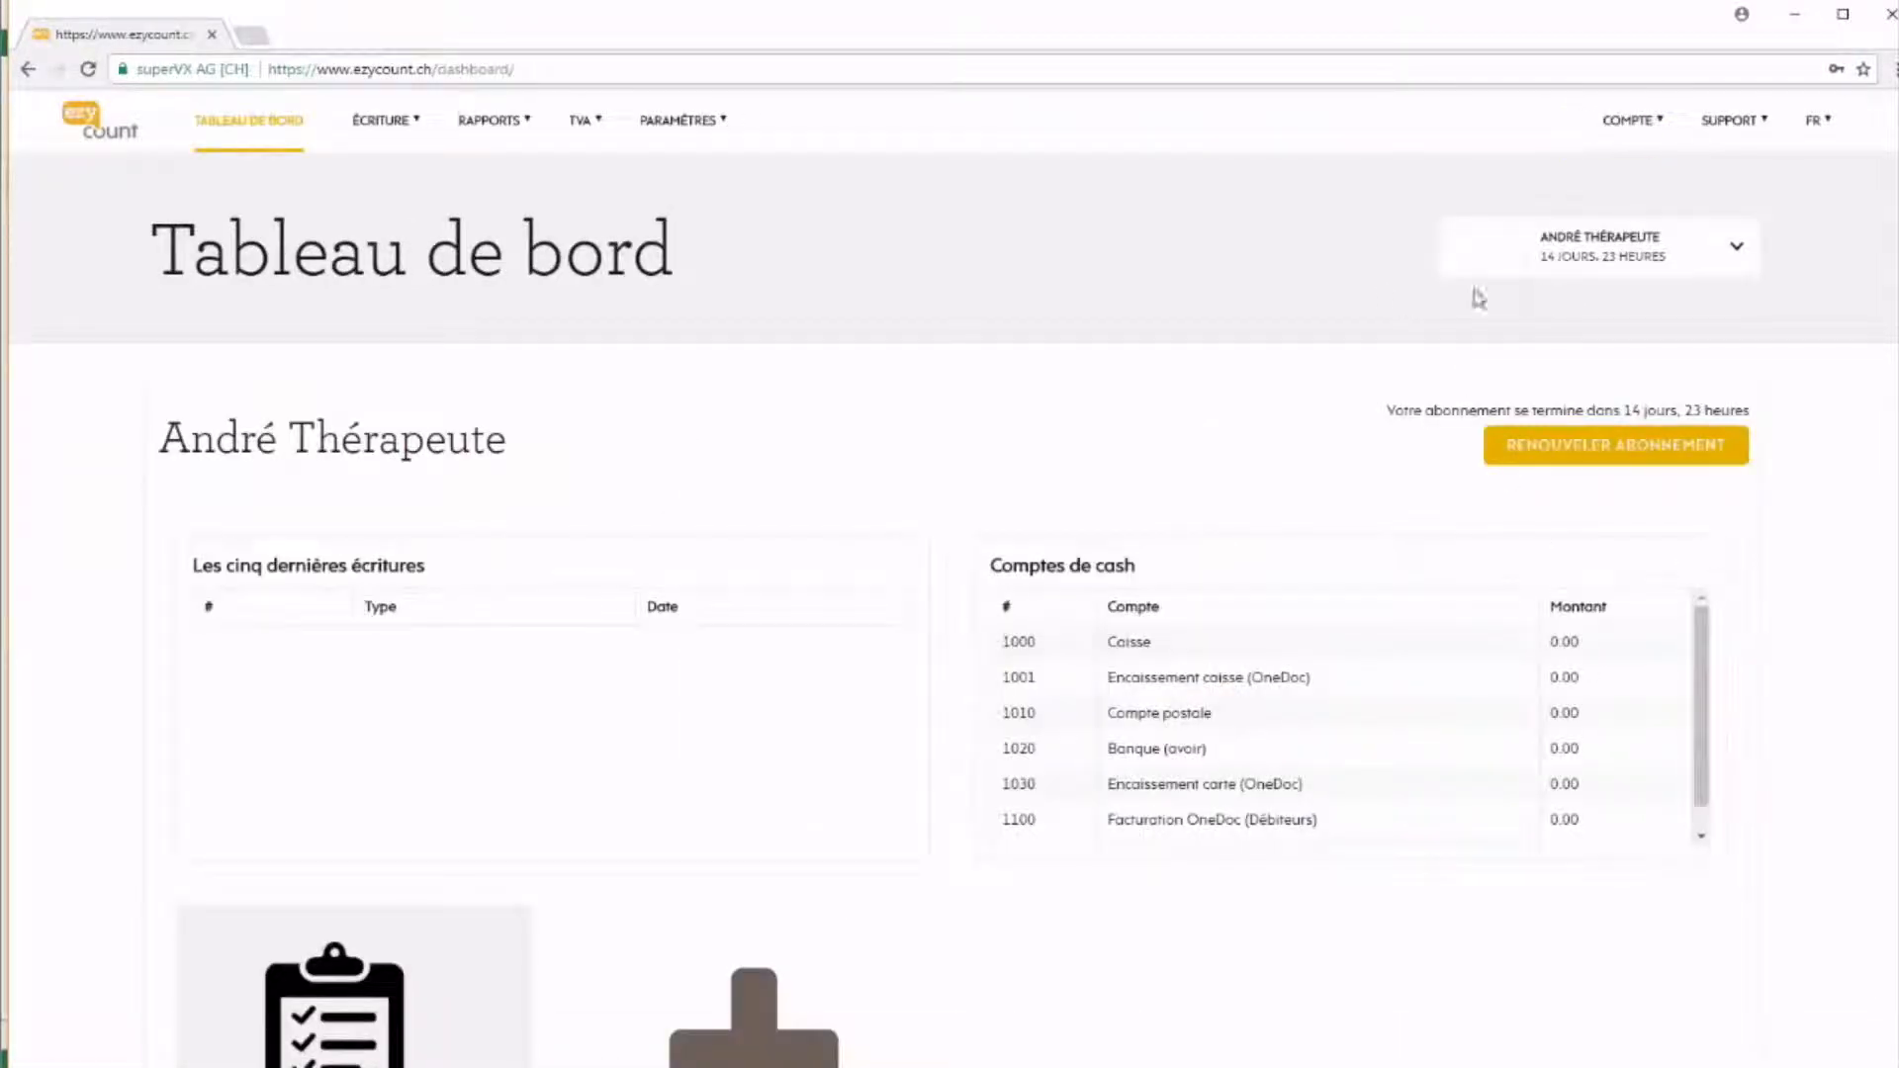
{"action": "mouse_move", "coordinate": [376, 127]}
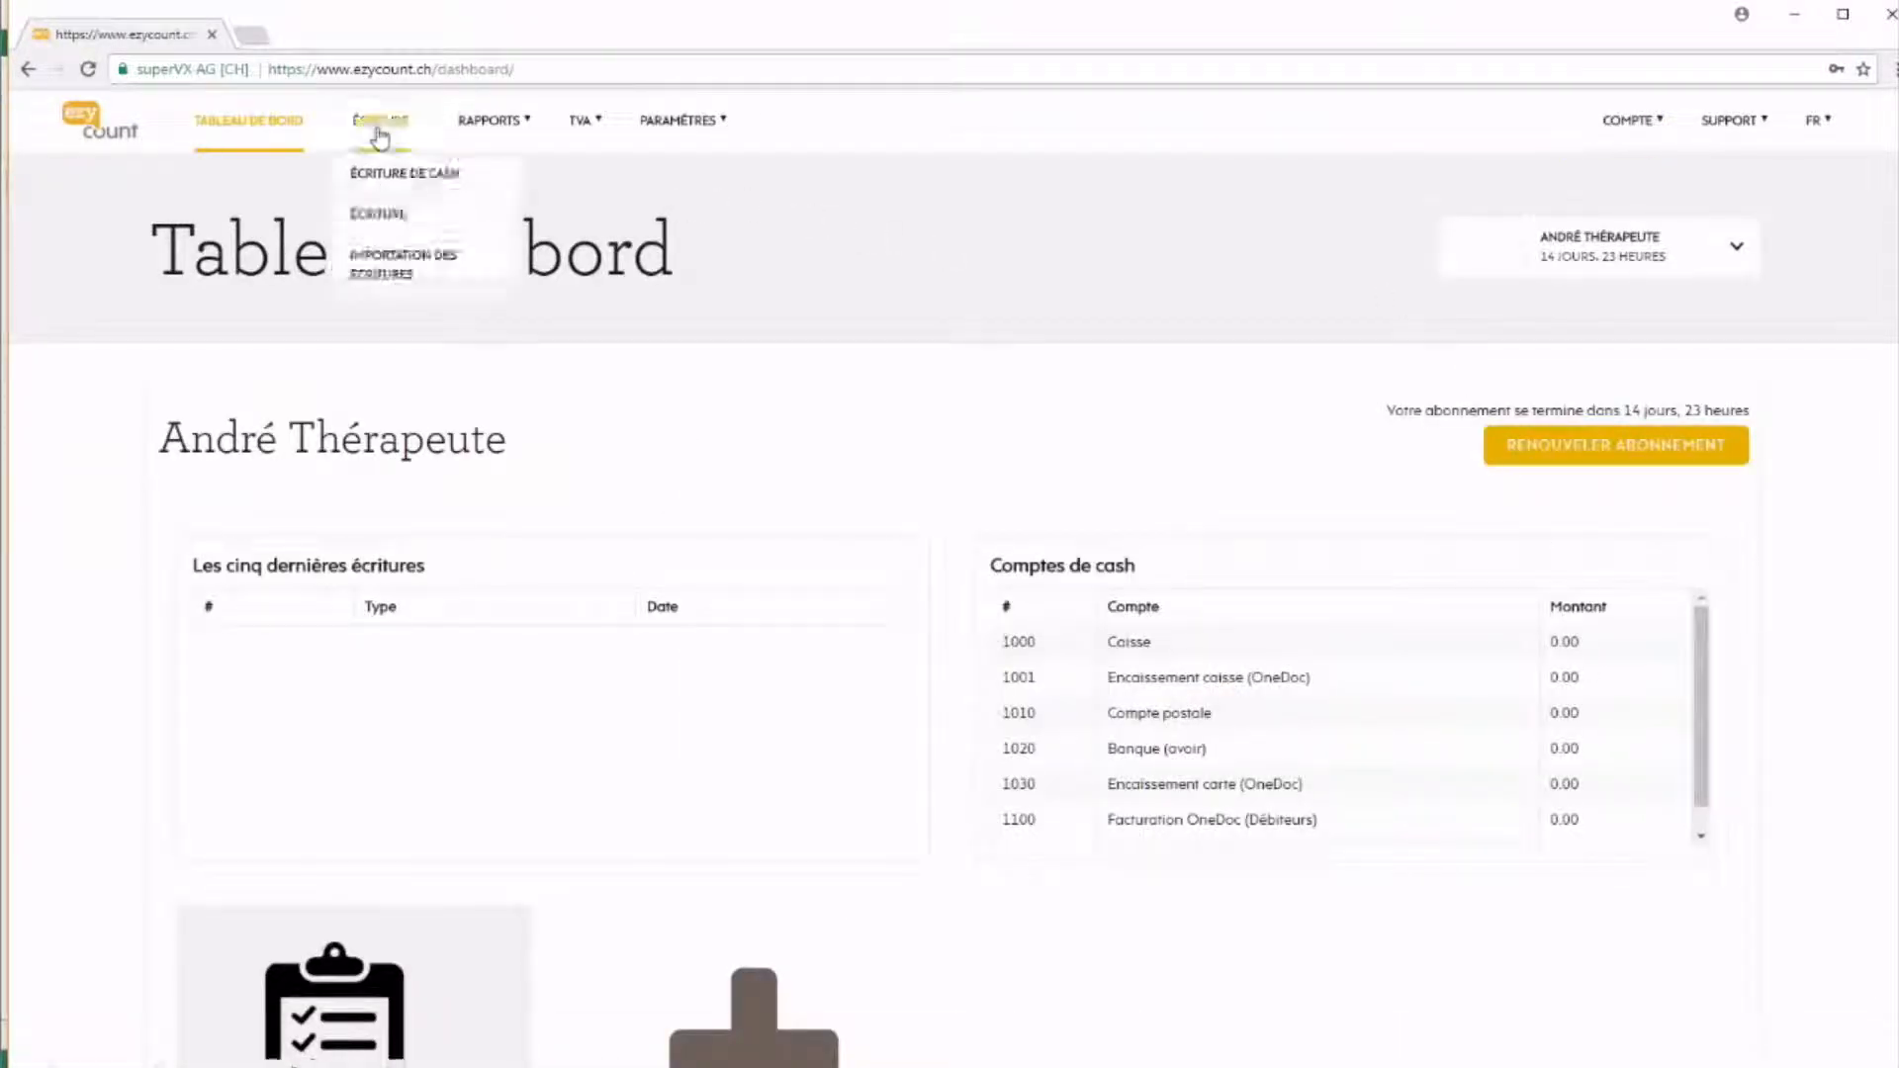
{"action": "left_click", "coordinate": [375, 211]}
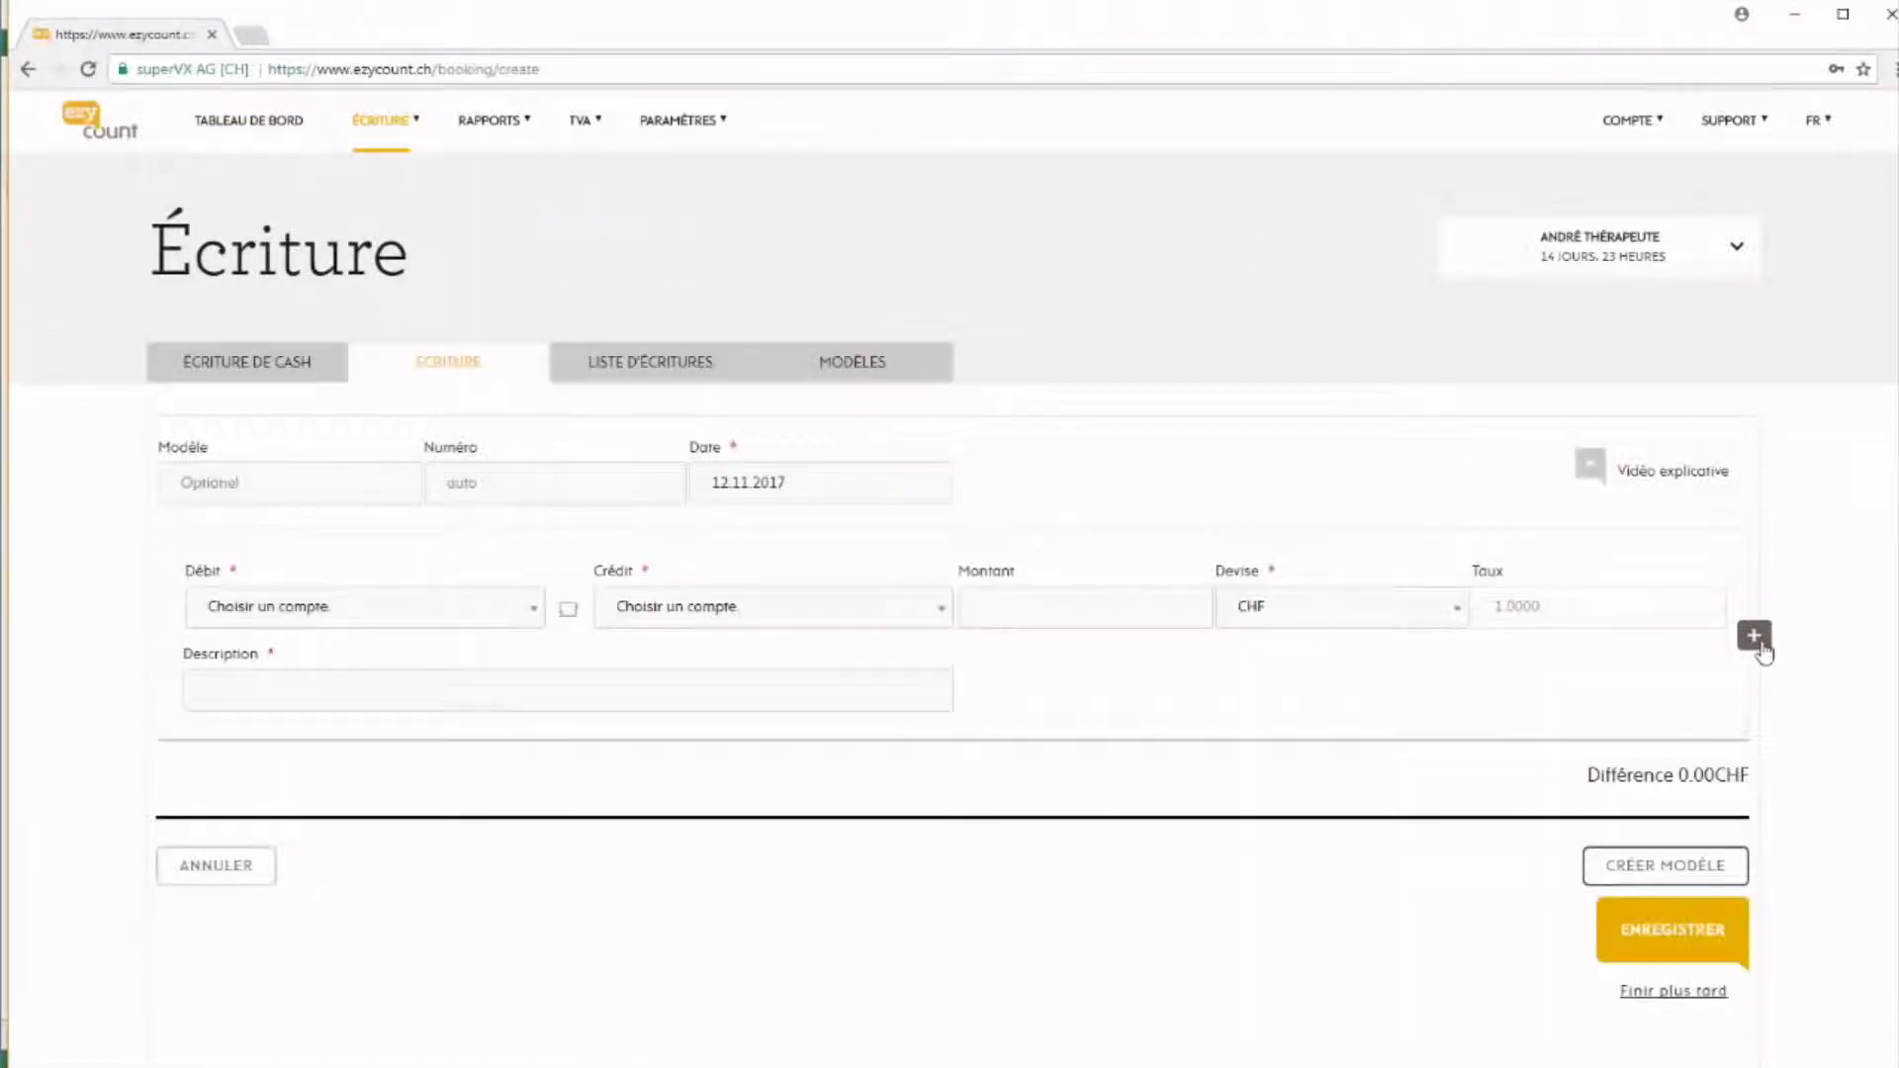
- Add a second line to the accounting entry and set its date to 31.10.2017
{"action": "left_click", "coordinate": [1754, 635]}
{"action": "left_click", "coordinate": [863, 492]}
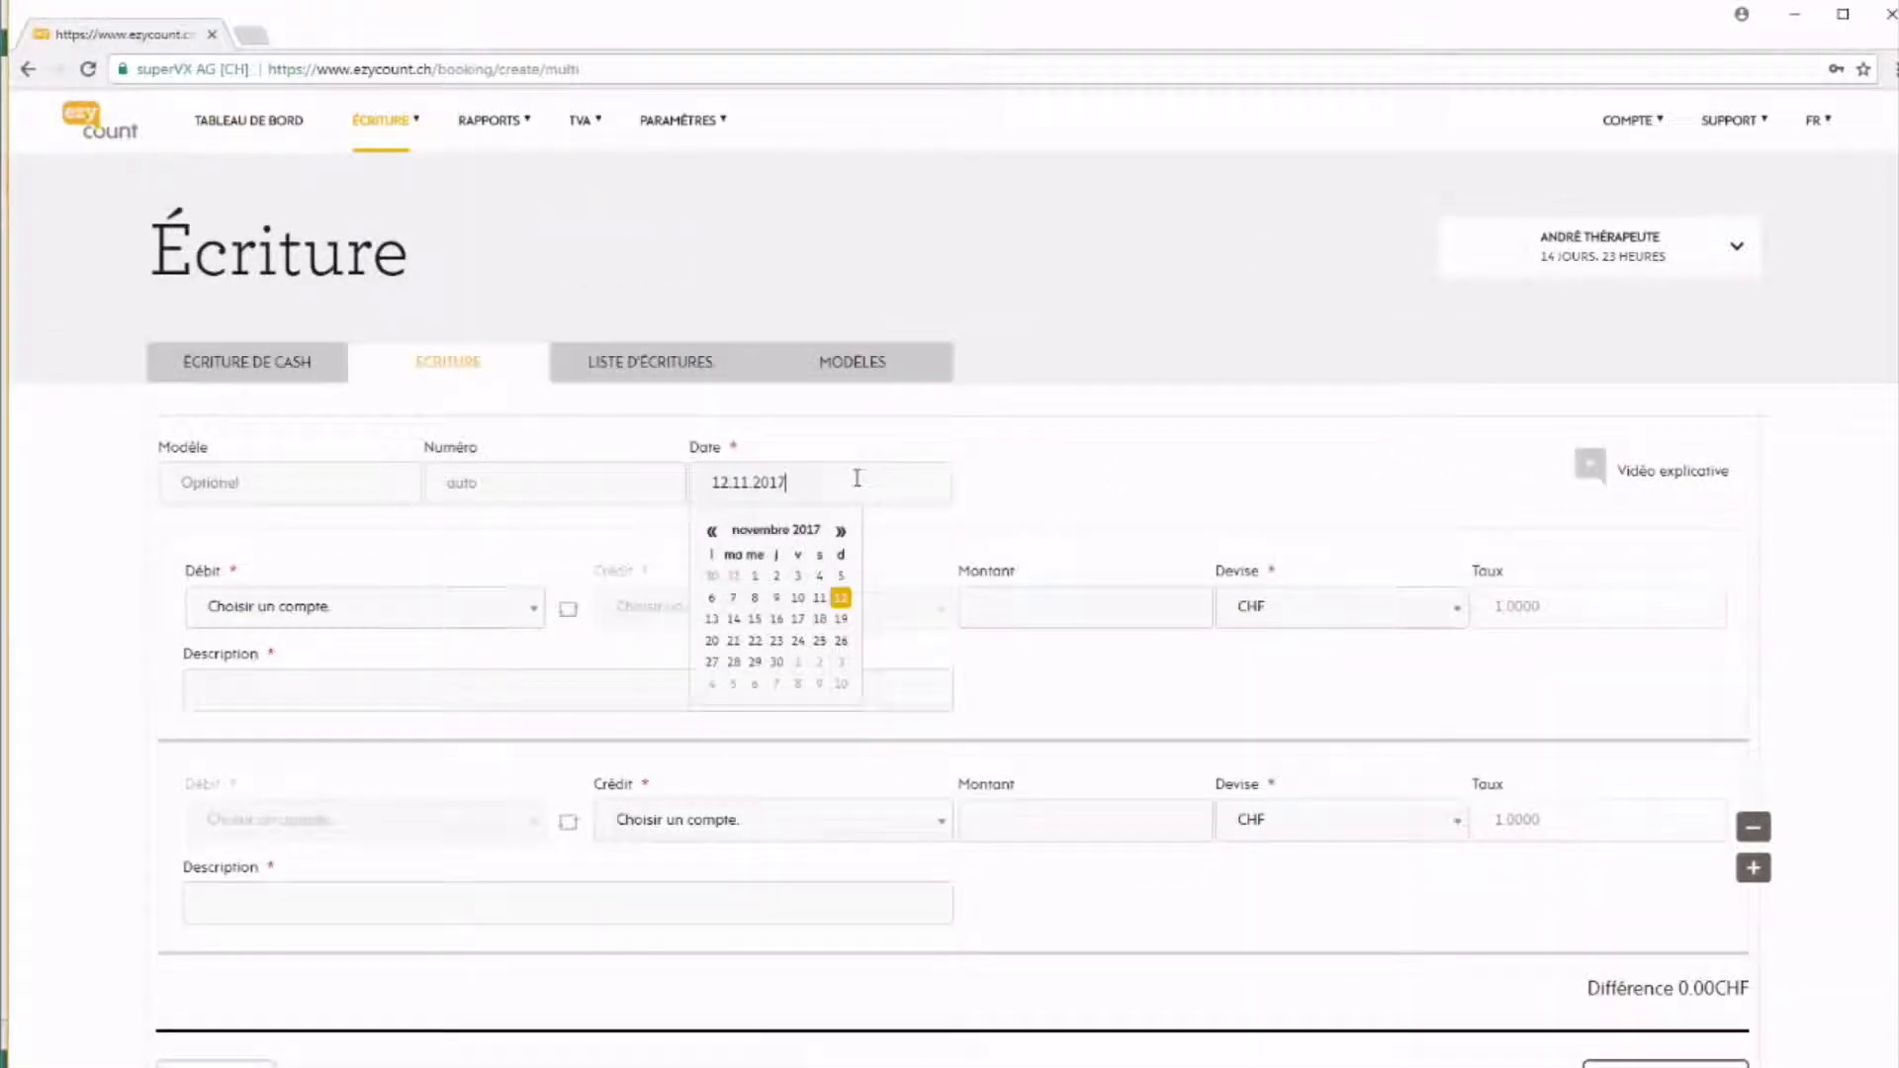
{"action": "left_click", "coordinate": [734, 578]}
{"action": "left_click", "coordinate": [1041, 506]}
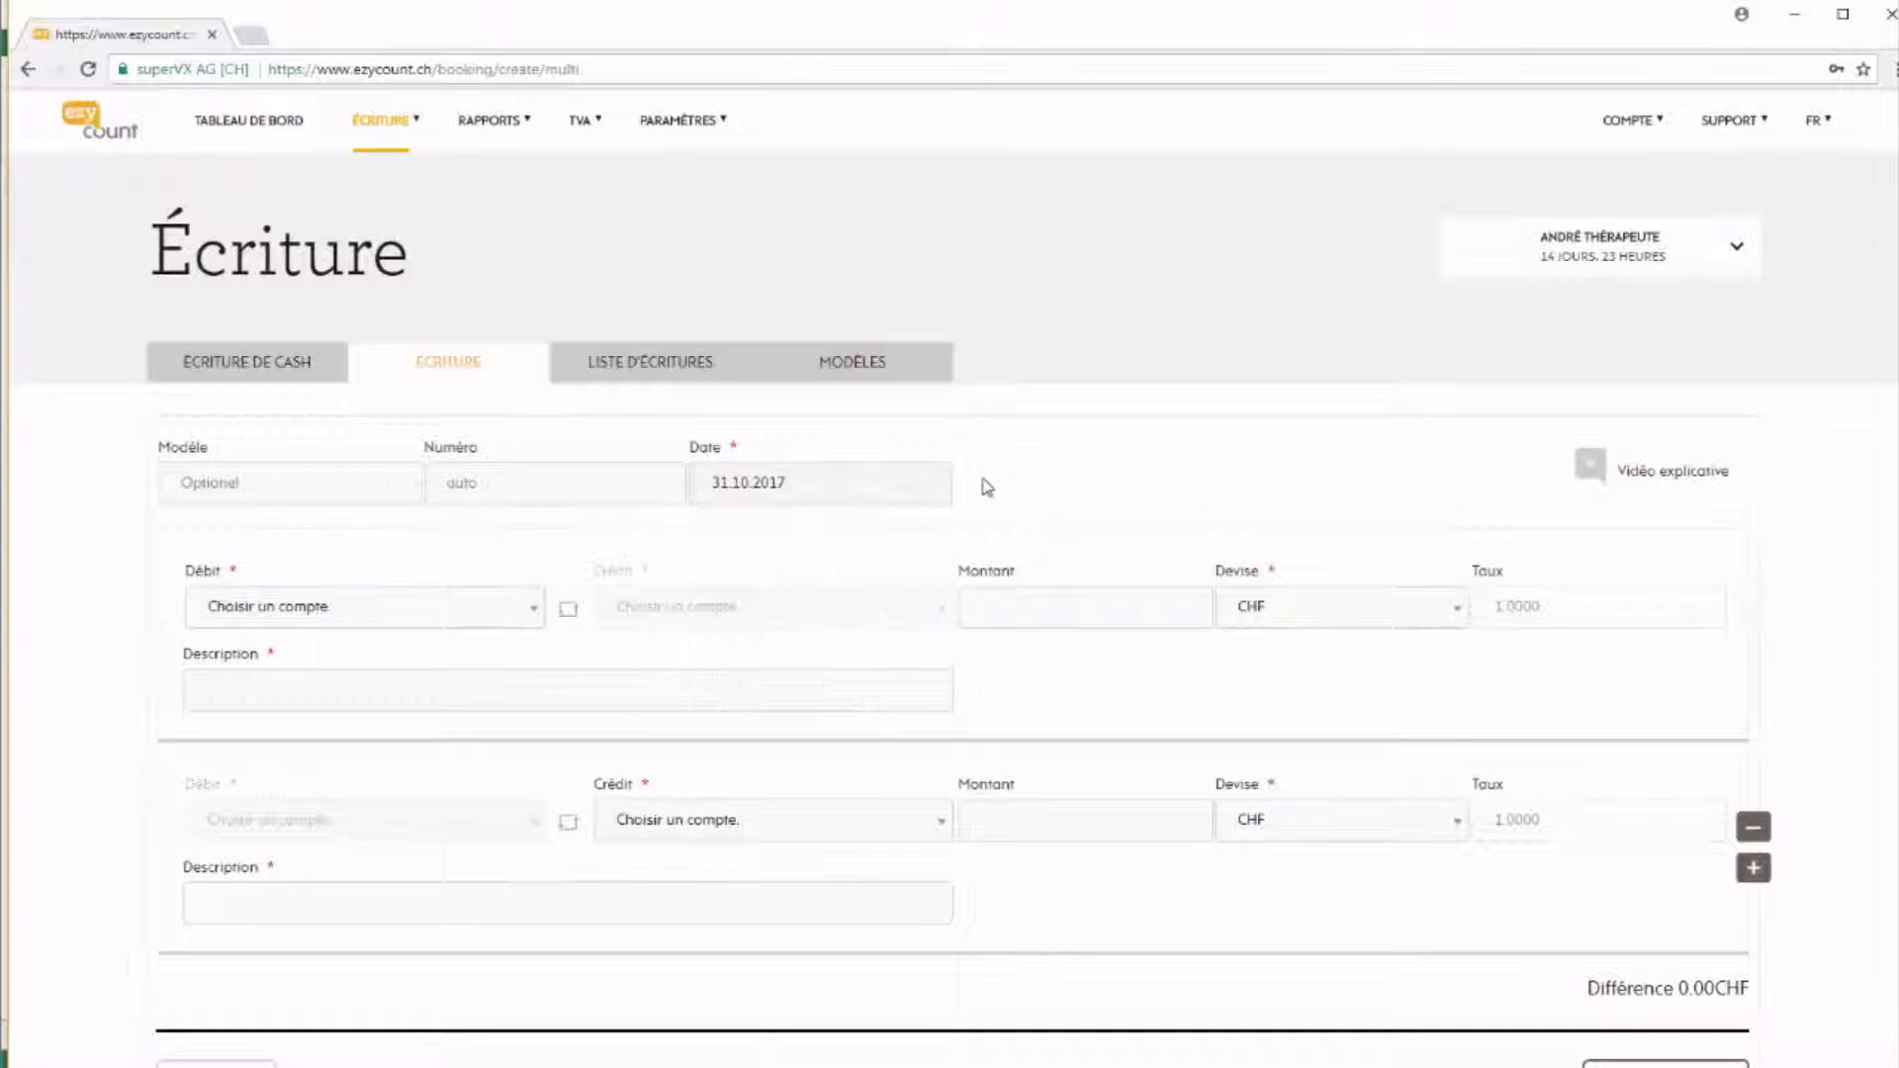
- Fill in the debit line with account 1100 Facturation OneDoc (Débiteurs), description "Facturation OneDoc octobre 2017" and amount 830
{"action": "left_click", "coordinate": [435, 608]}
{"action": "type", "text": "factu"}
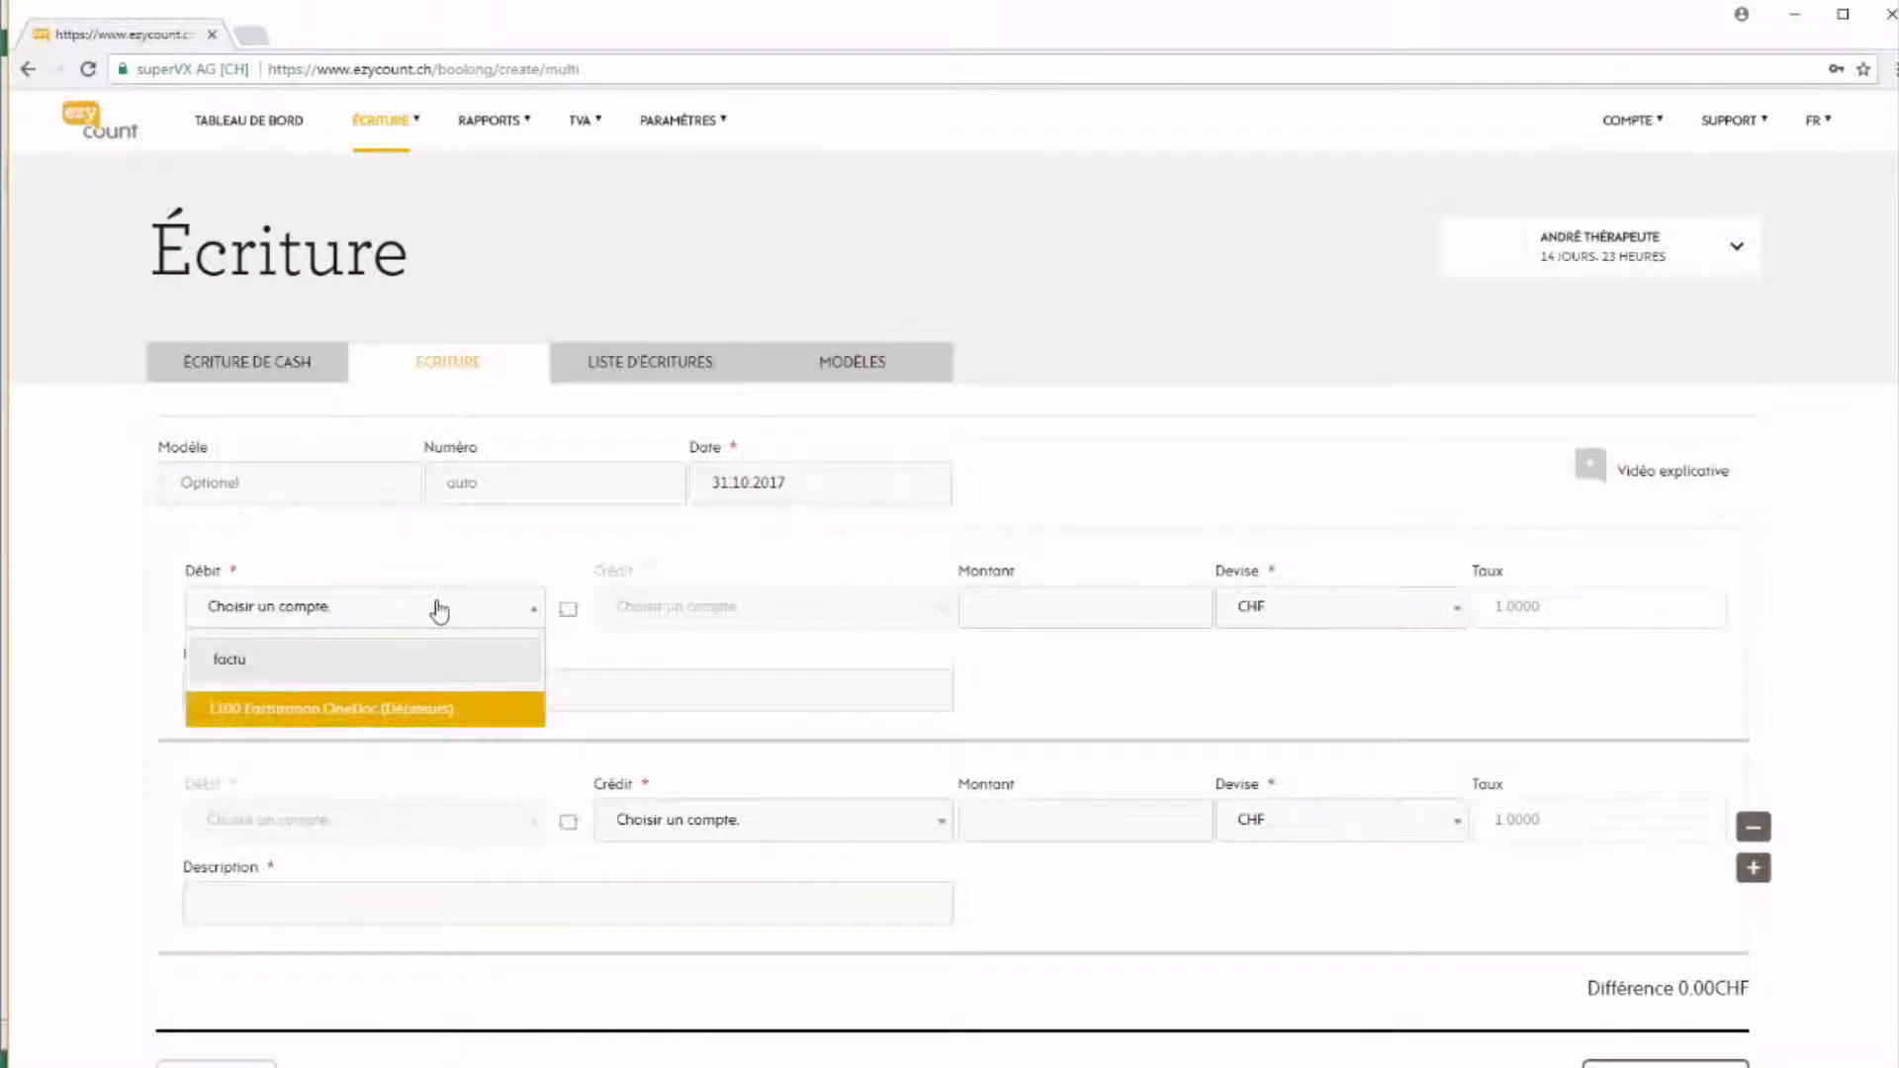
{"action": "left_click", "coordinate": [441, 714]}
{"action": "left_click", "coordinate": [438, 677]}
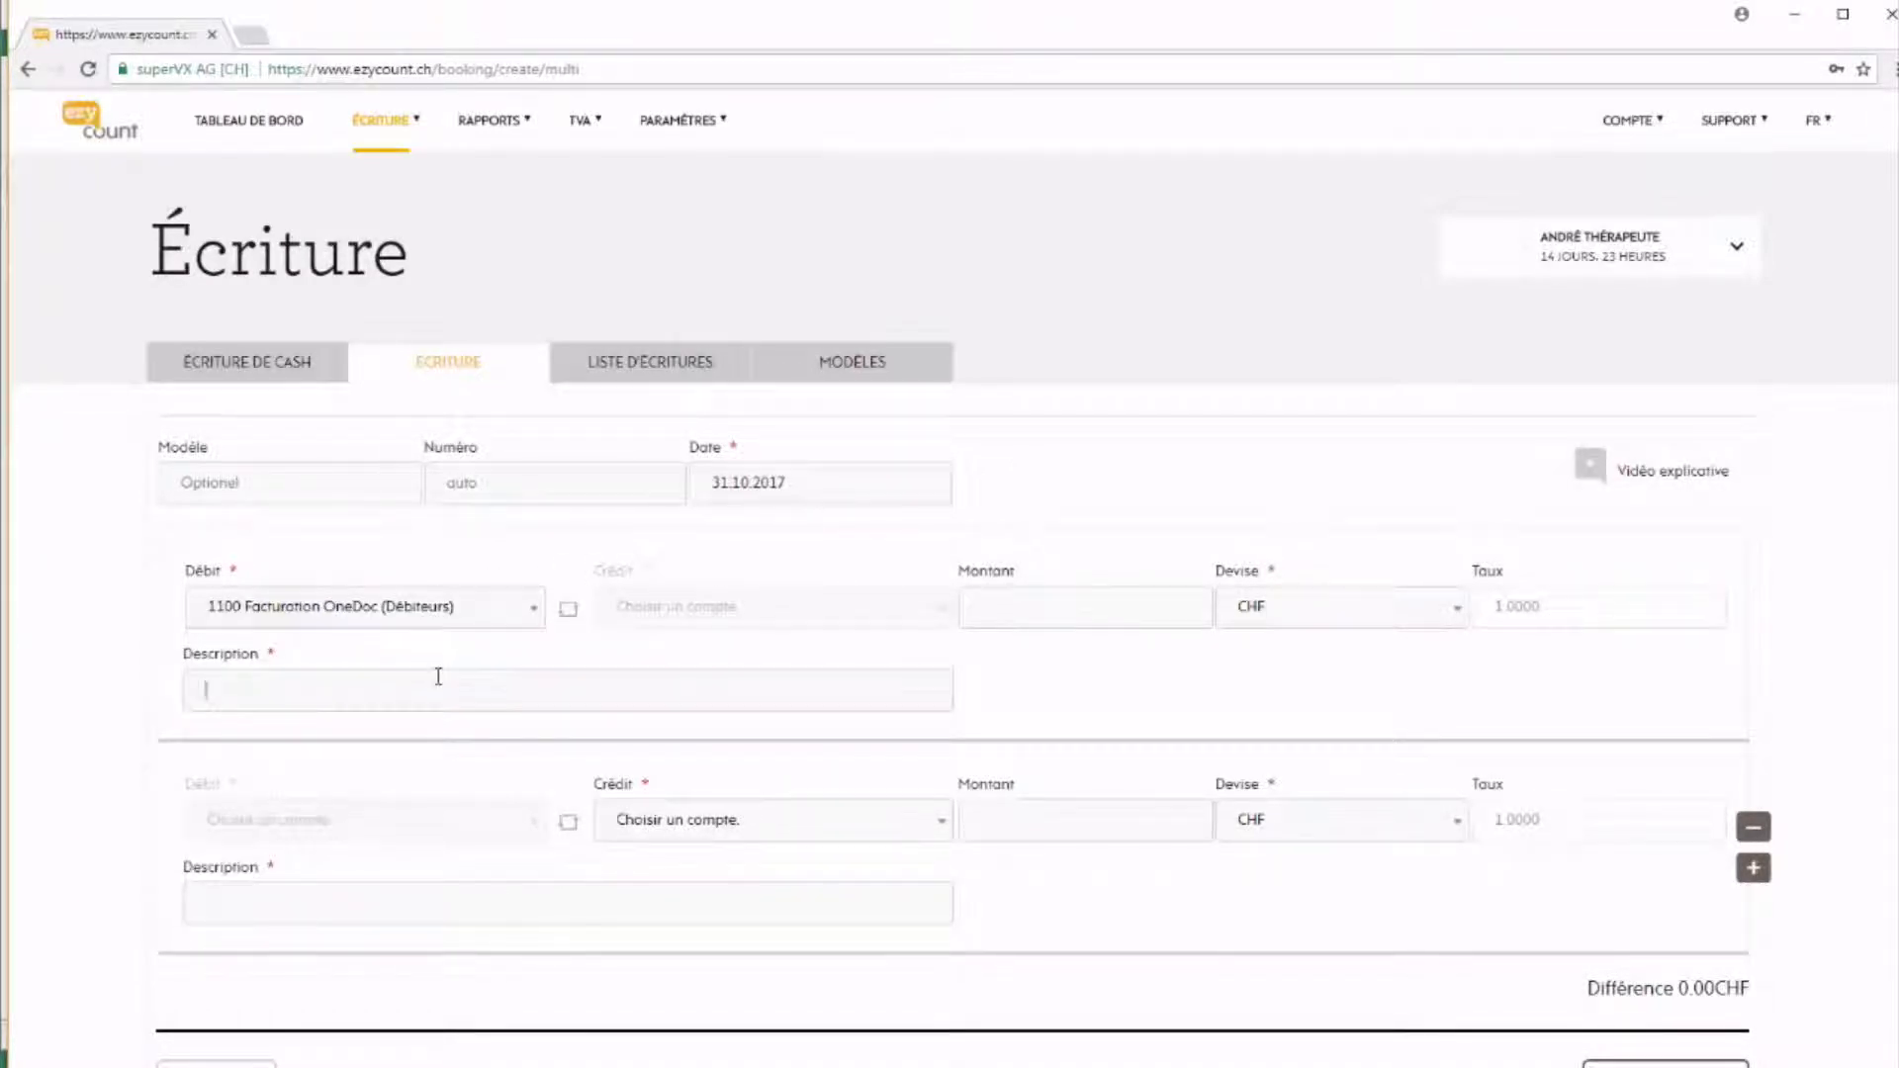
{"action": "type", "text": "Facturation OneDoc"}
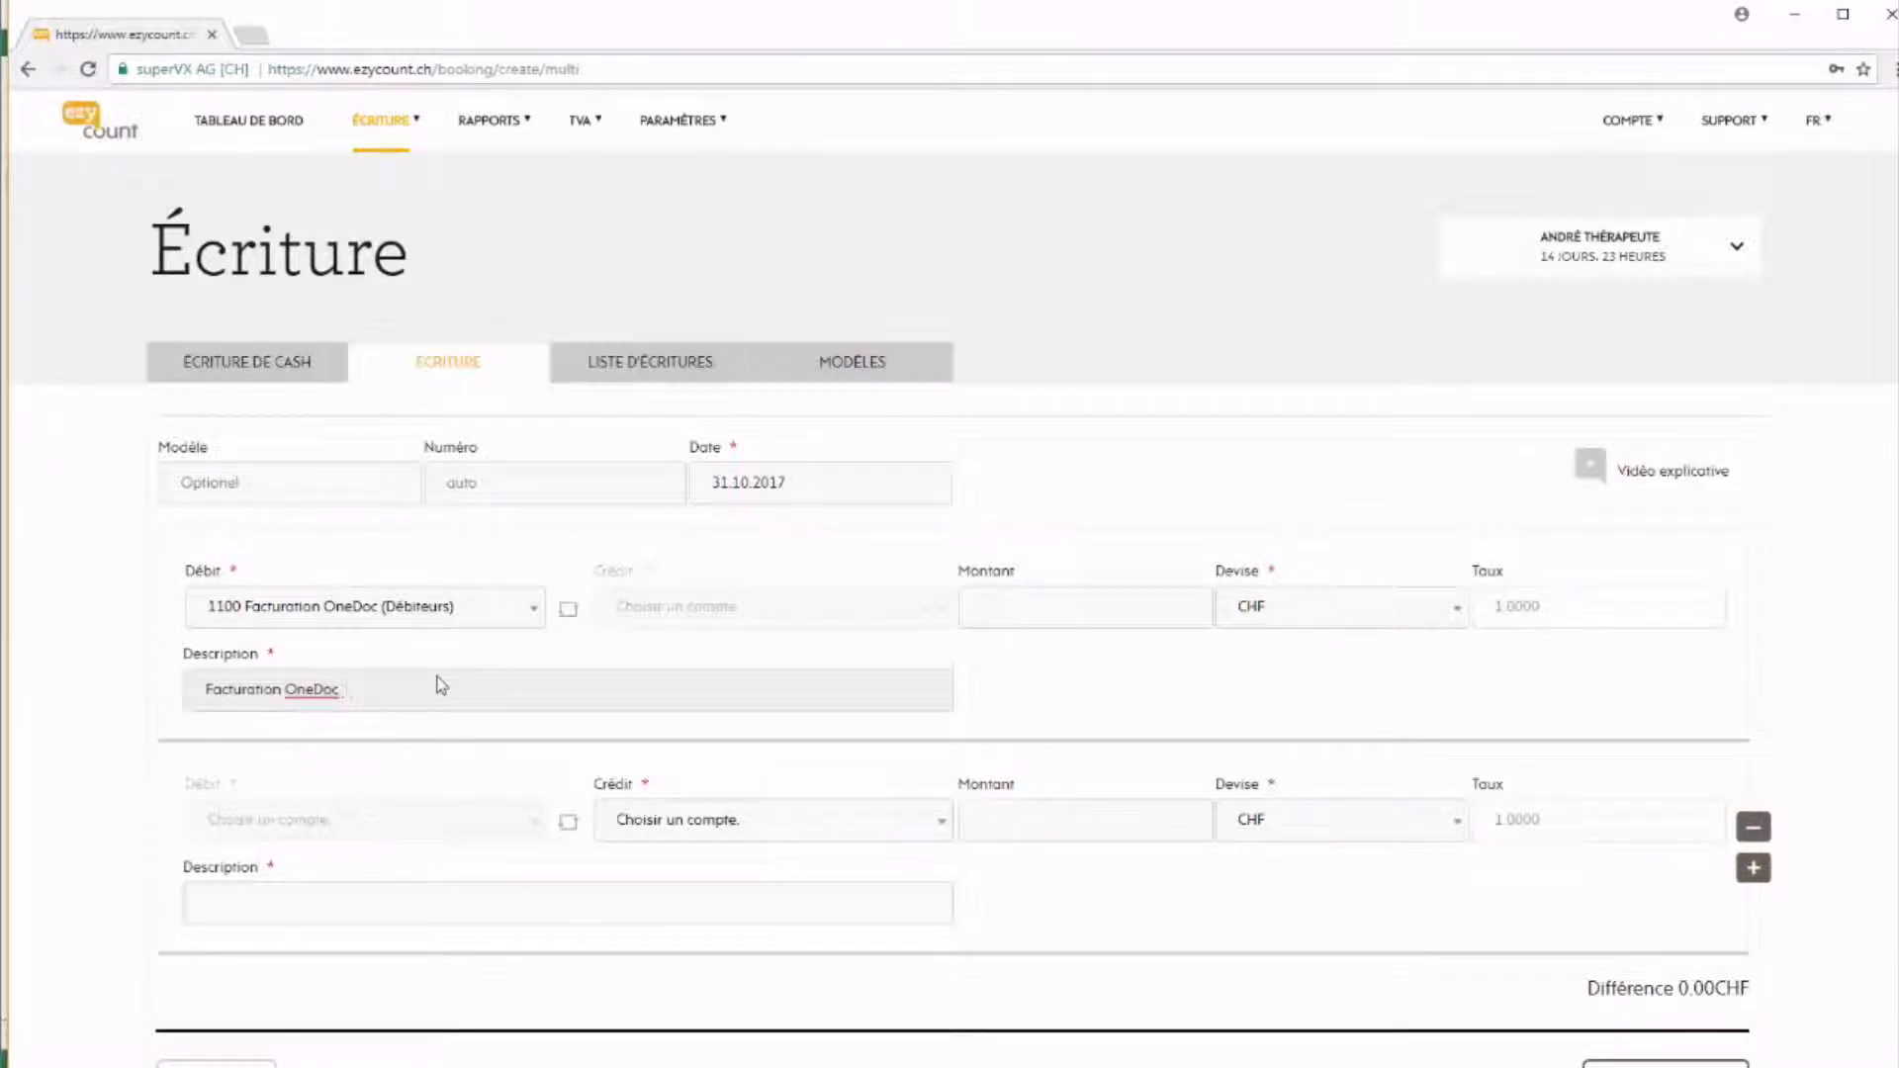
{"action": "type", "text": "e 2017"}
{"action": "left_click", "coordinate": [1034, 594]}
{"action": "type", "text": "830"}
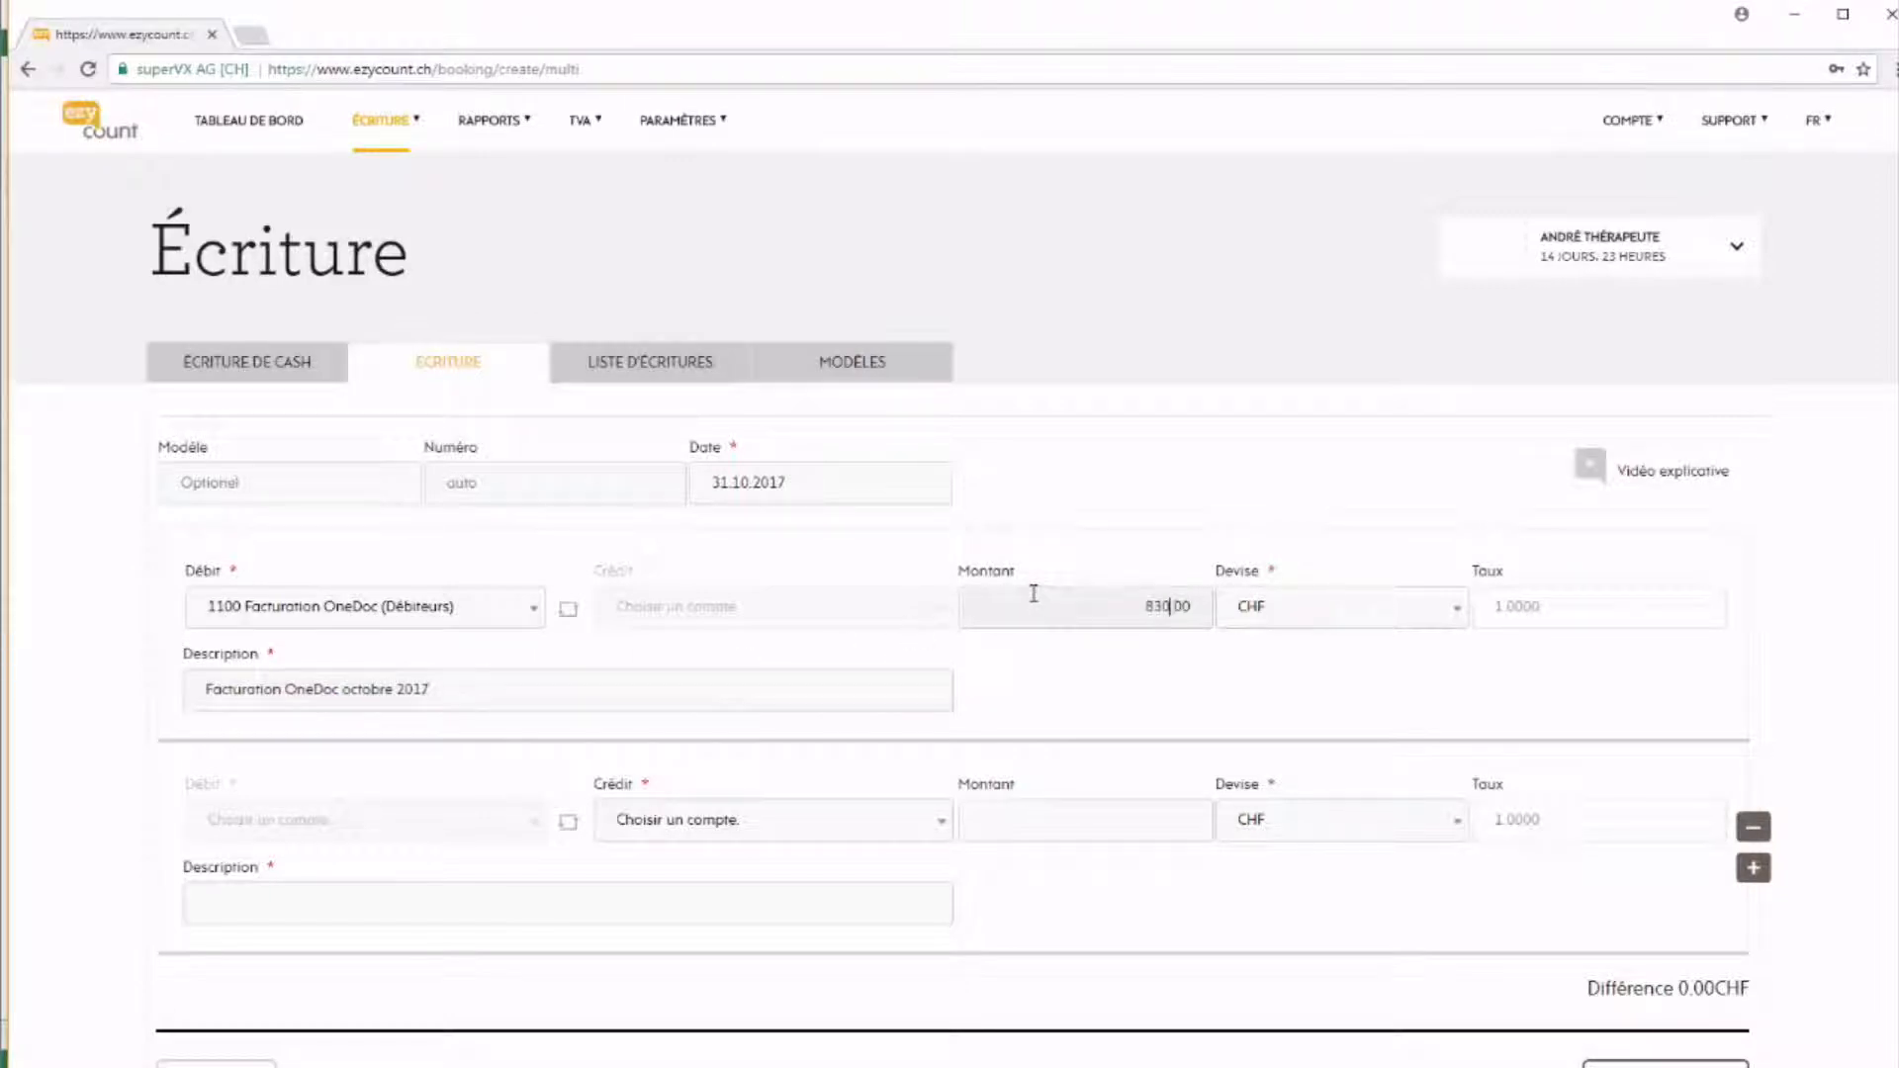
- Fill in the credit line with account 3400 Ventes 8%, amount 110.10 and a copy of the debit line's description
{"action": "scroll", "coordinate": [1096, 694], "scroll_direction": "down", "scroll_amount": 2}
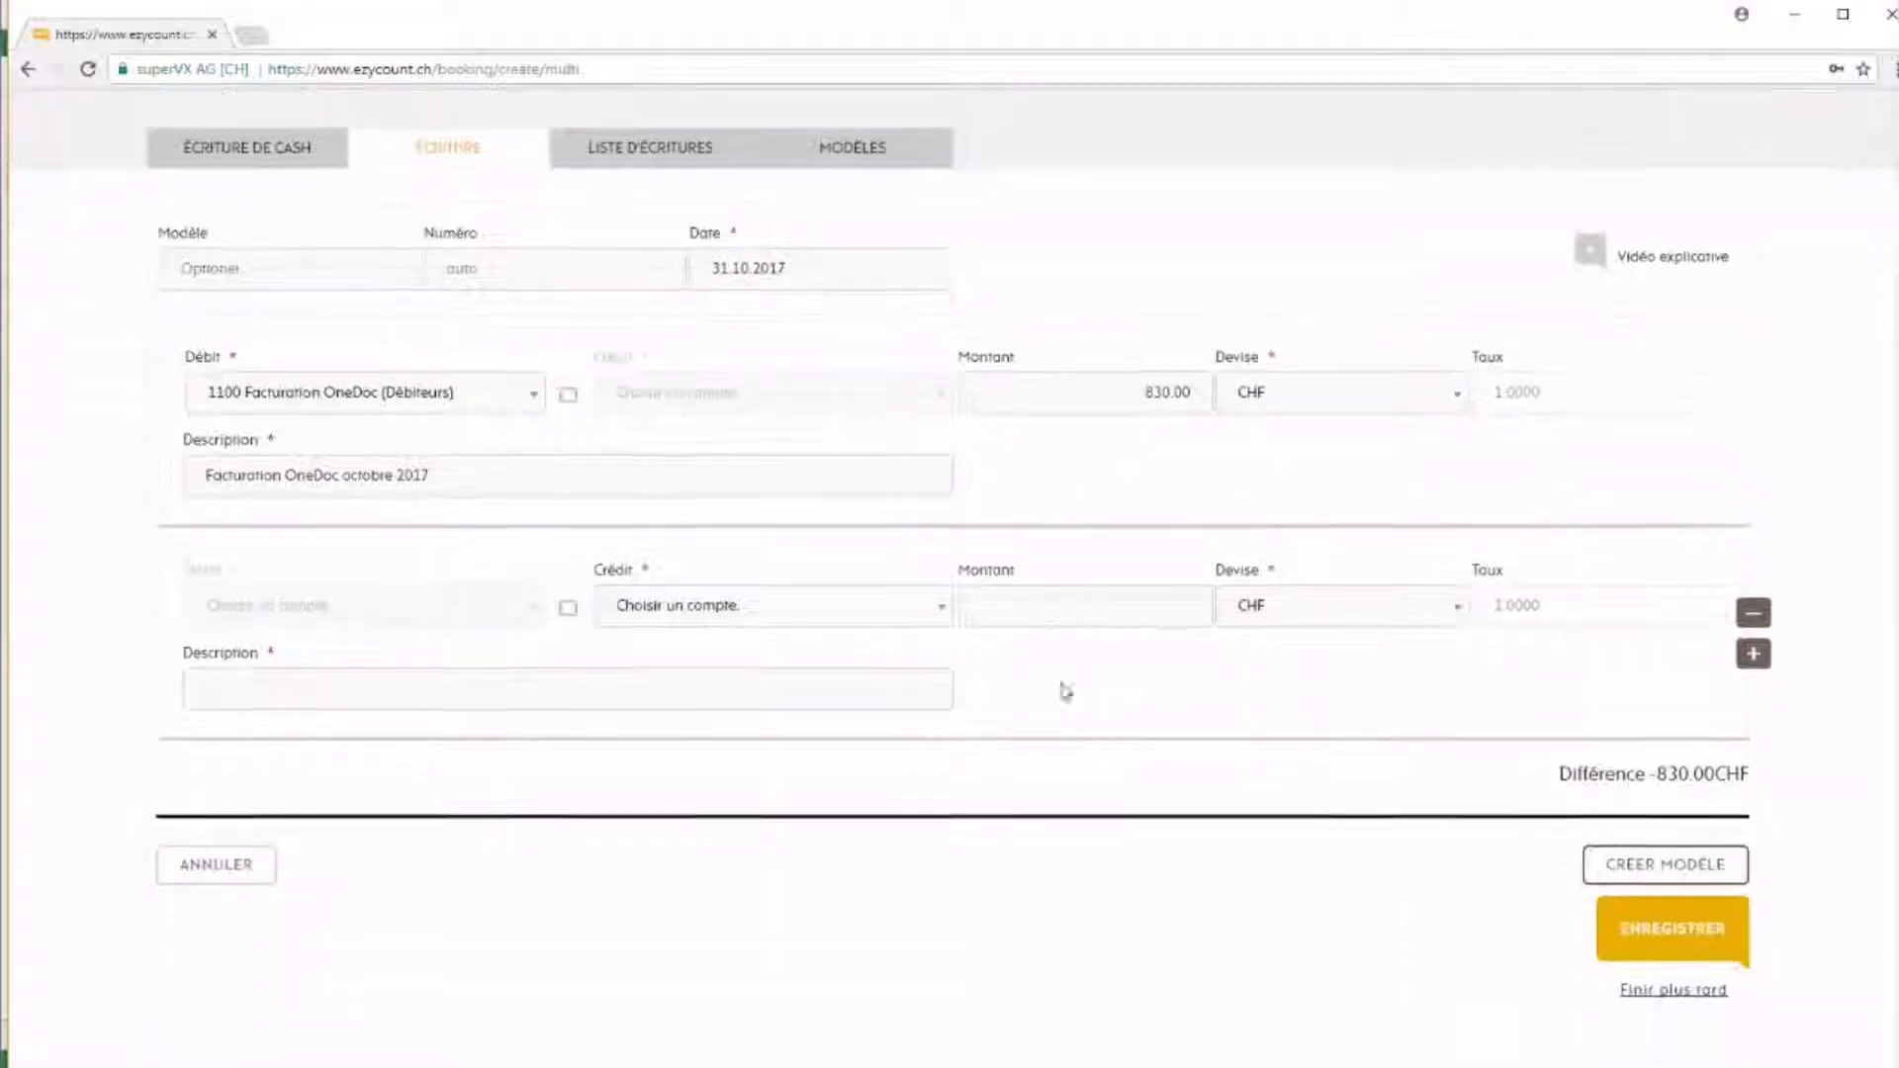
{"action": "left_click", "coordinate": [892, 613]}
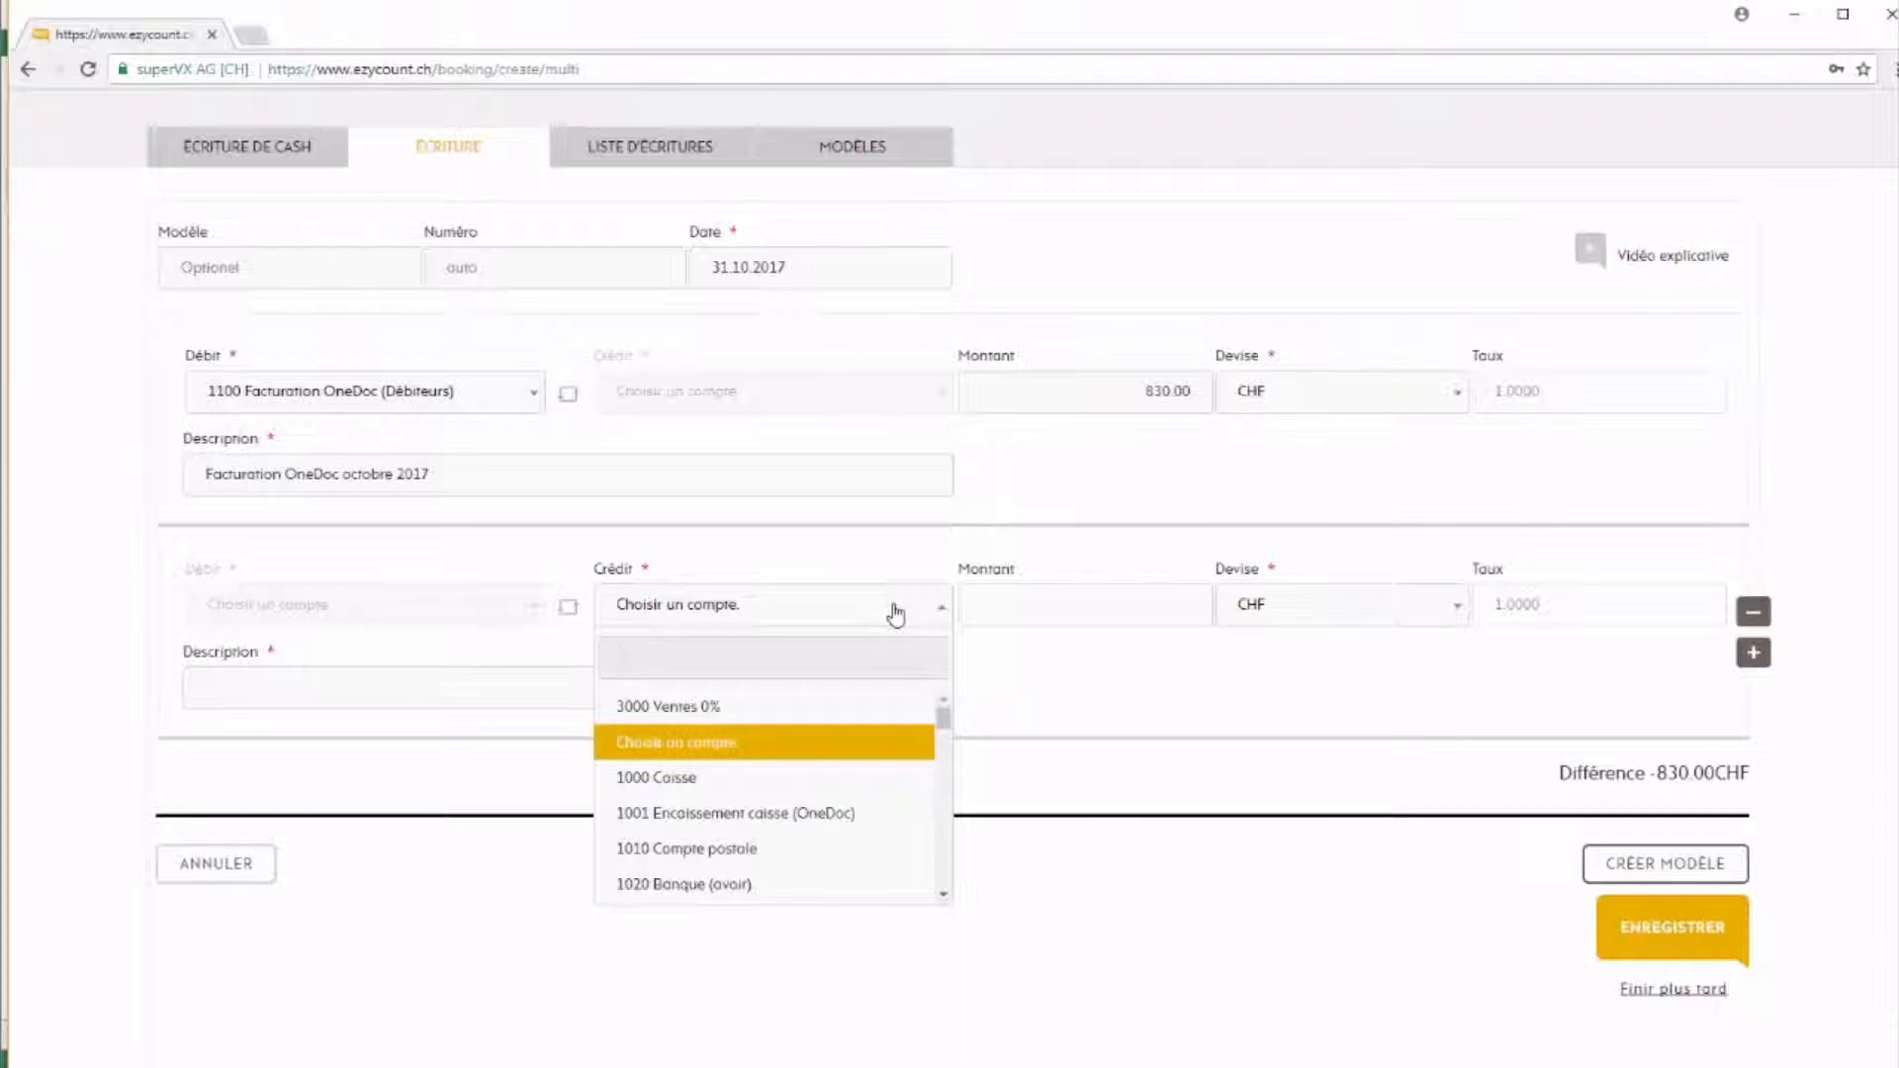
{"action": "type", "text": "vente"}
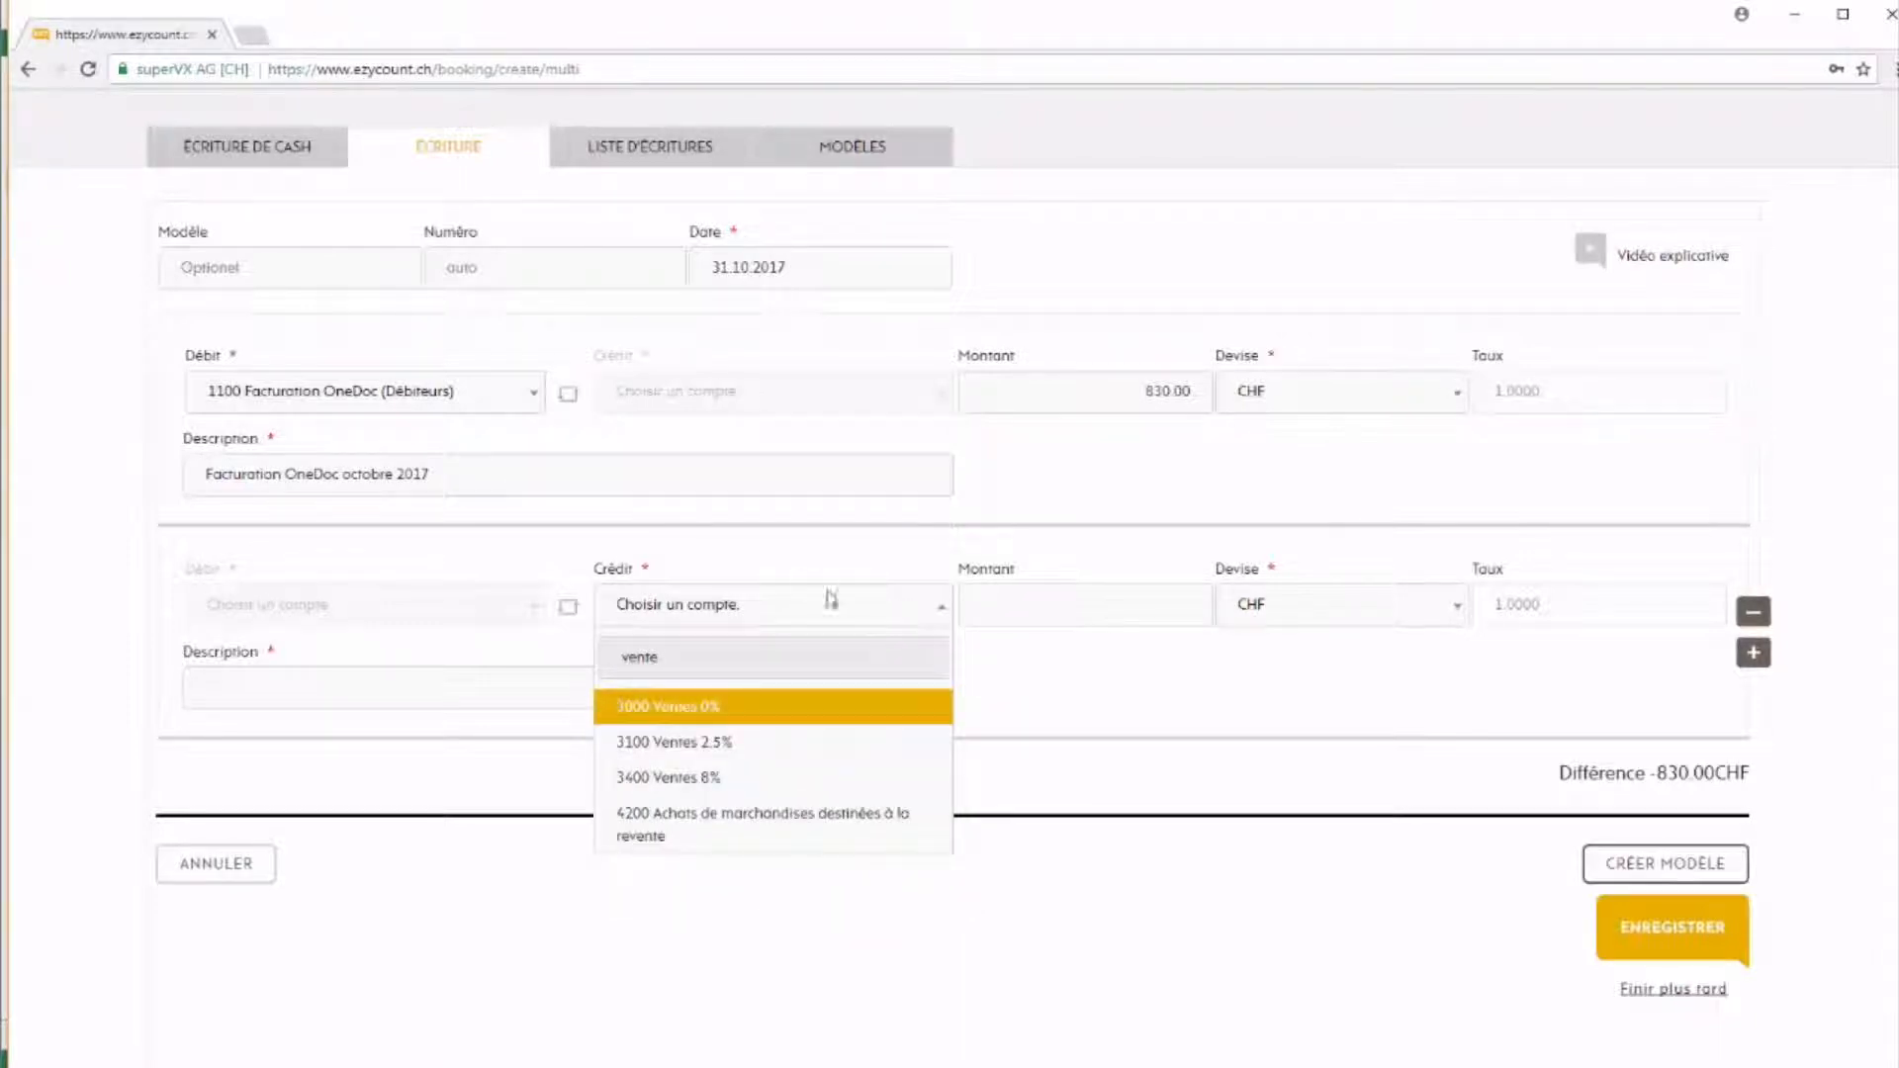
{"action": "left_click", "coordinate": [782, 777]}
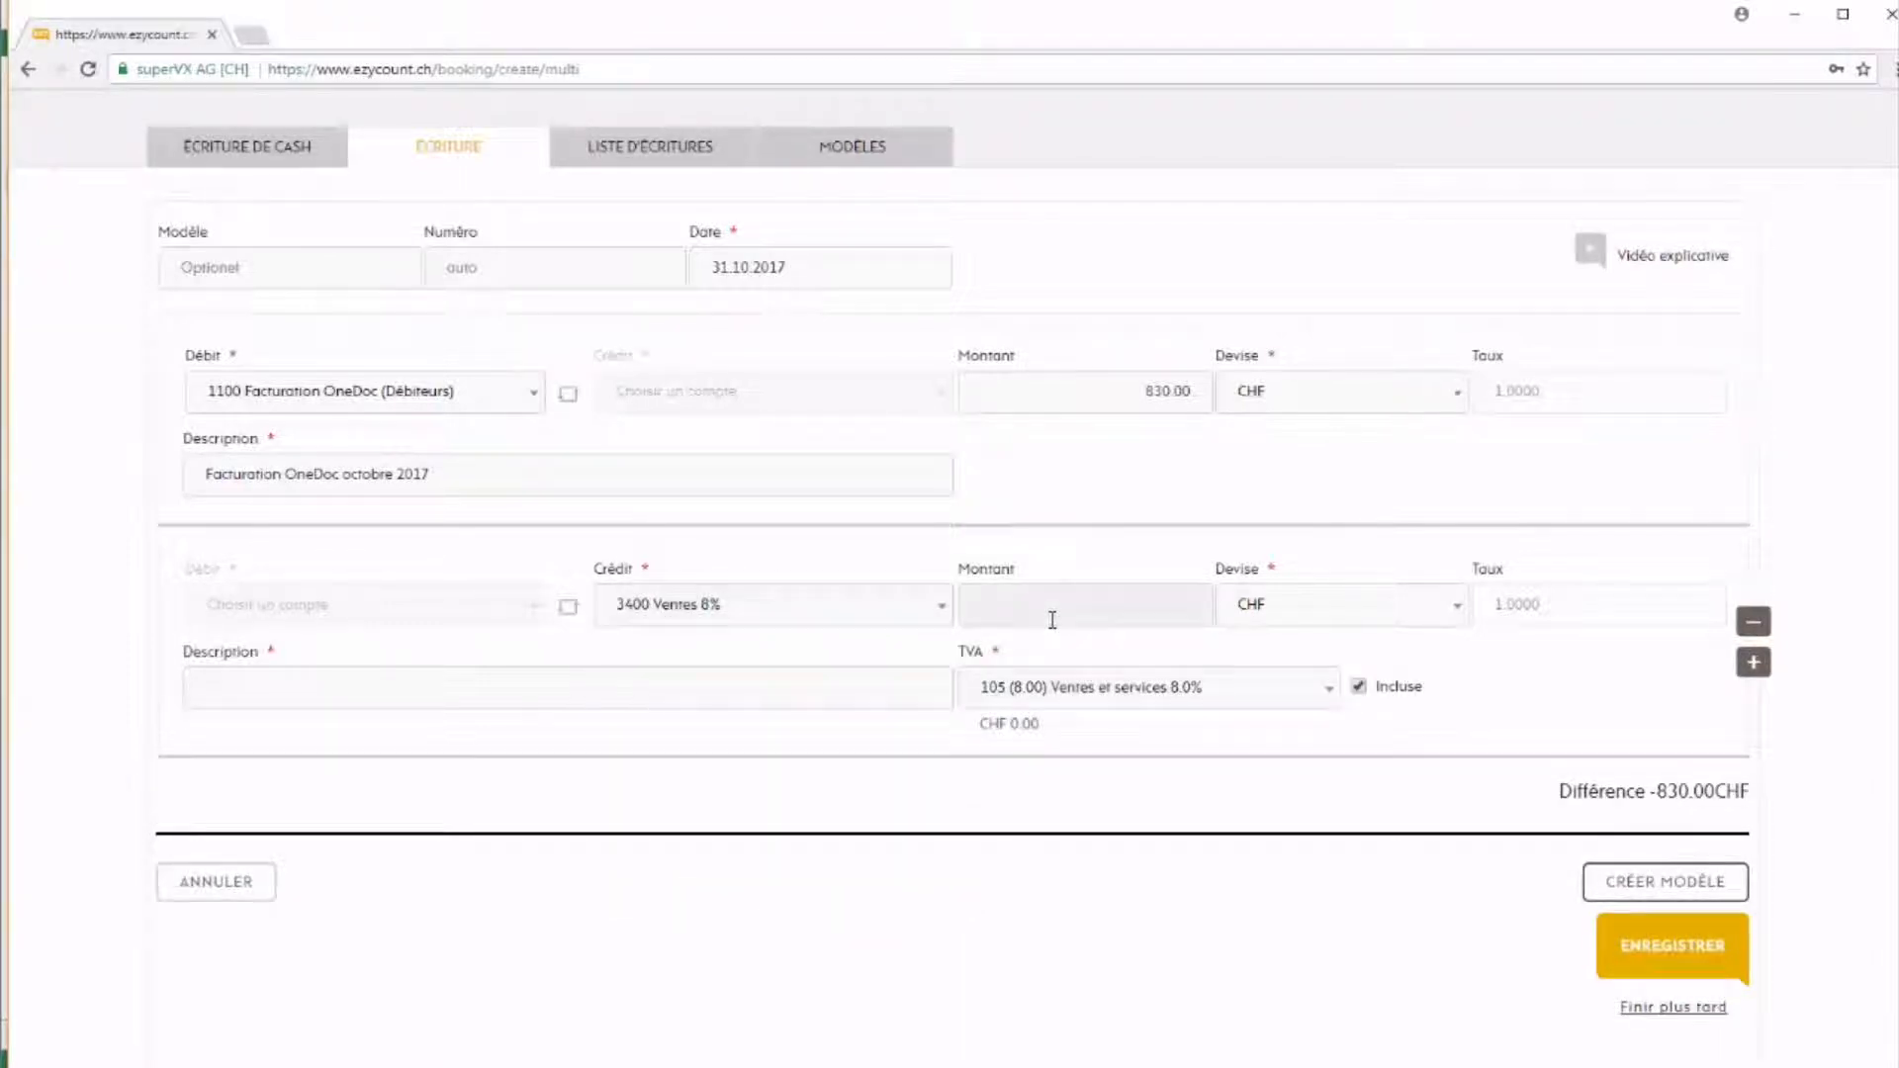
{"action": "type", "text": "110.10"}
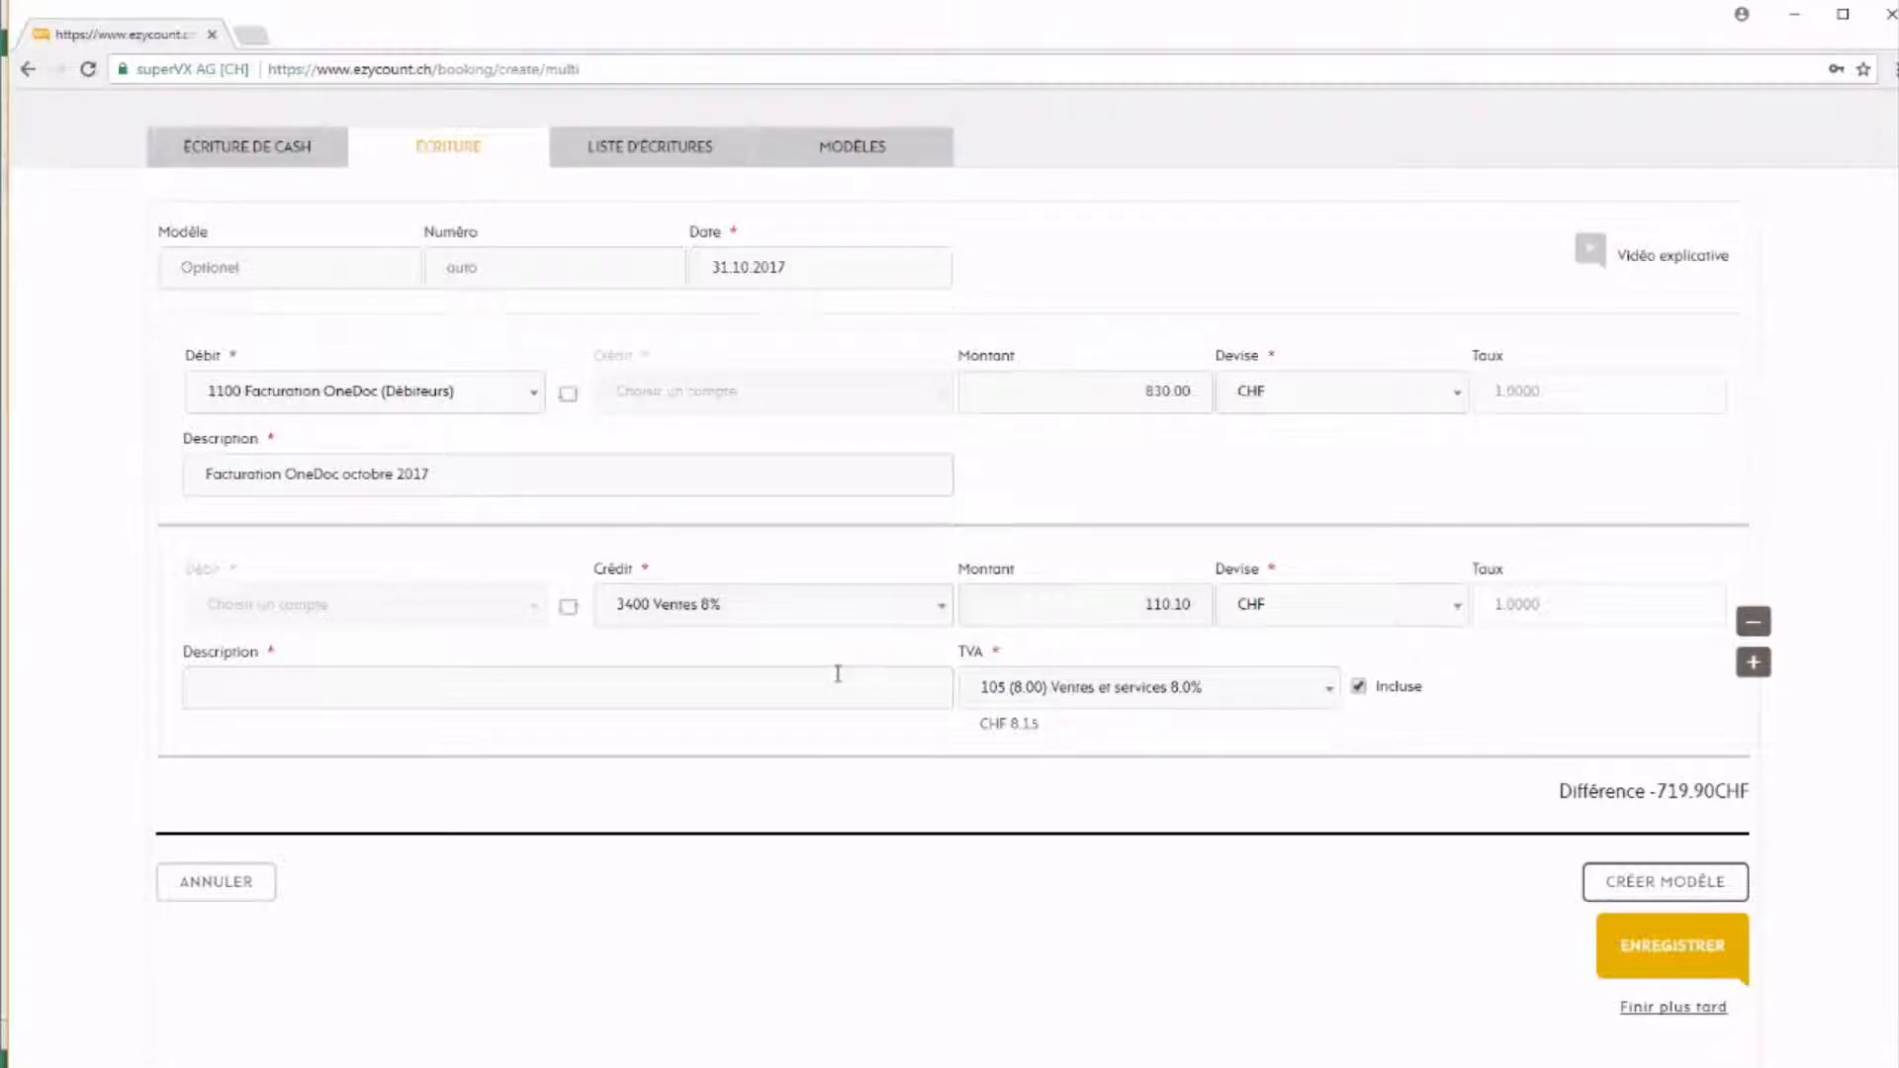
{"action": "type", "text": "Fai"}
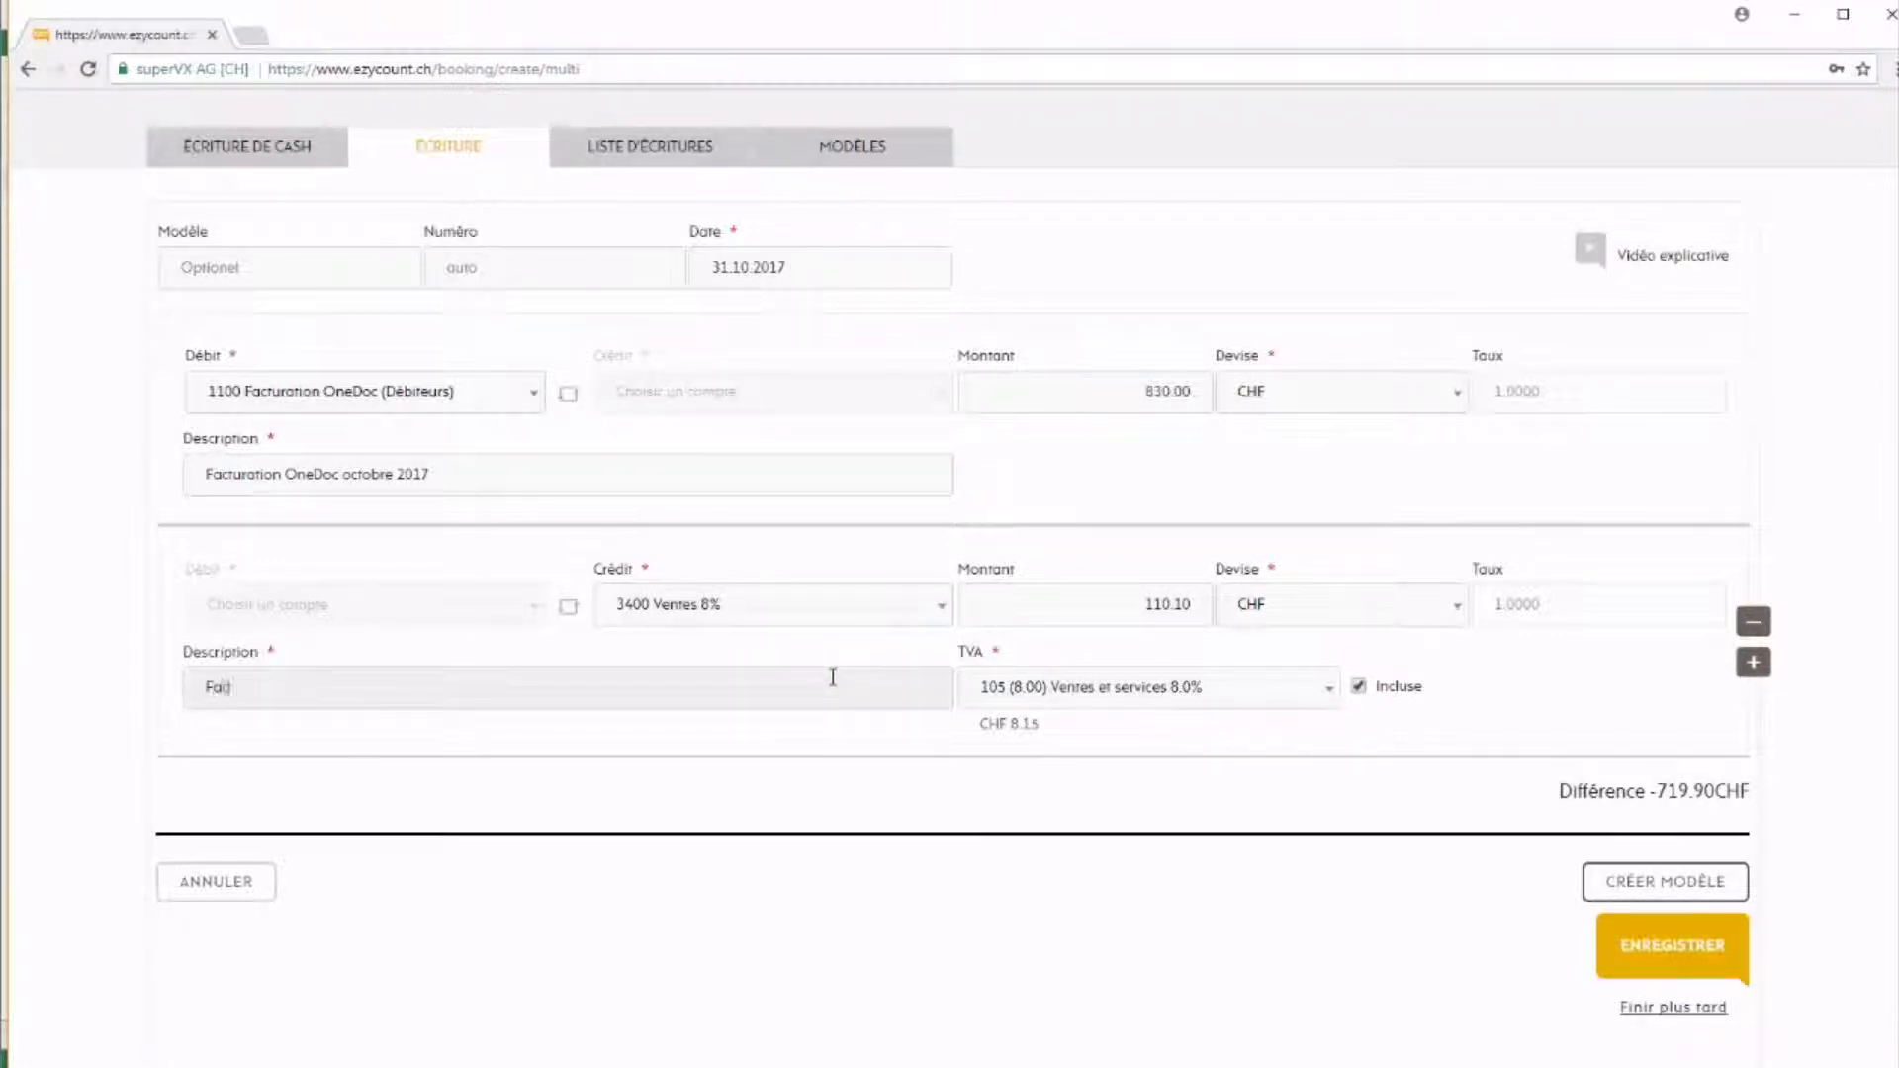
{"action": "left_click_drag", "start_coordinate": [539, 474], "coordinate": [62, 469]}
{"action": "key", "text": "ctrl+c"}
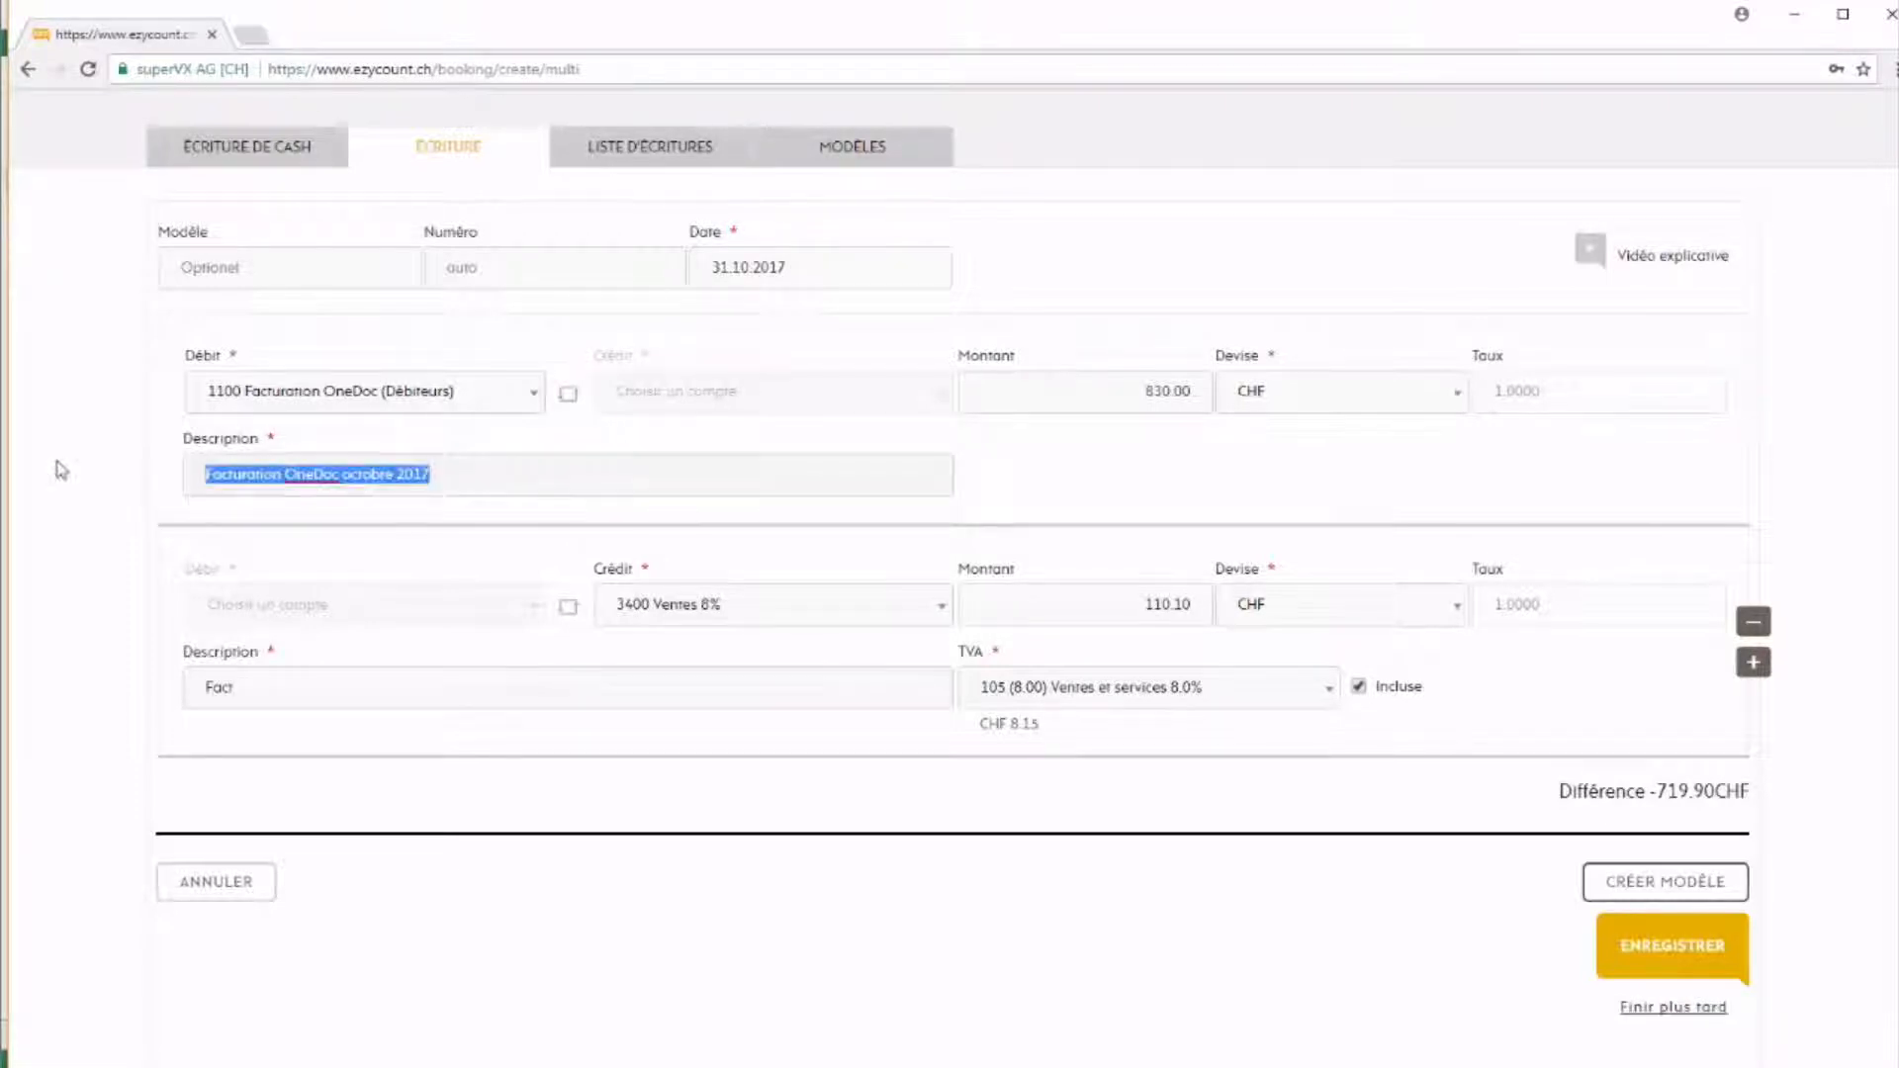
{"action": "left_click_drag", "start_coordinate": [204, 688], "coordinate": [313, 711]}
{"action": "key", "text": "ctrl+v"}
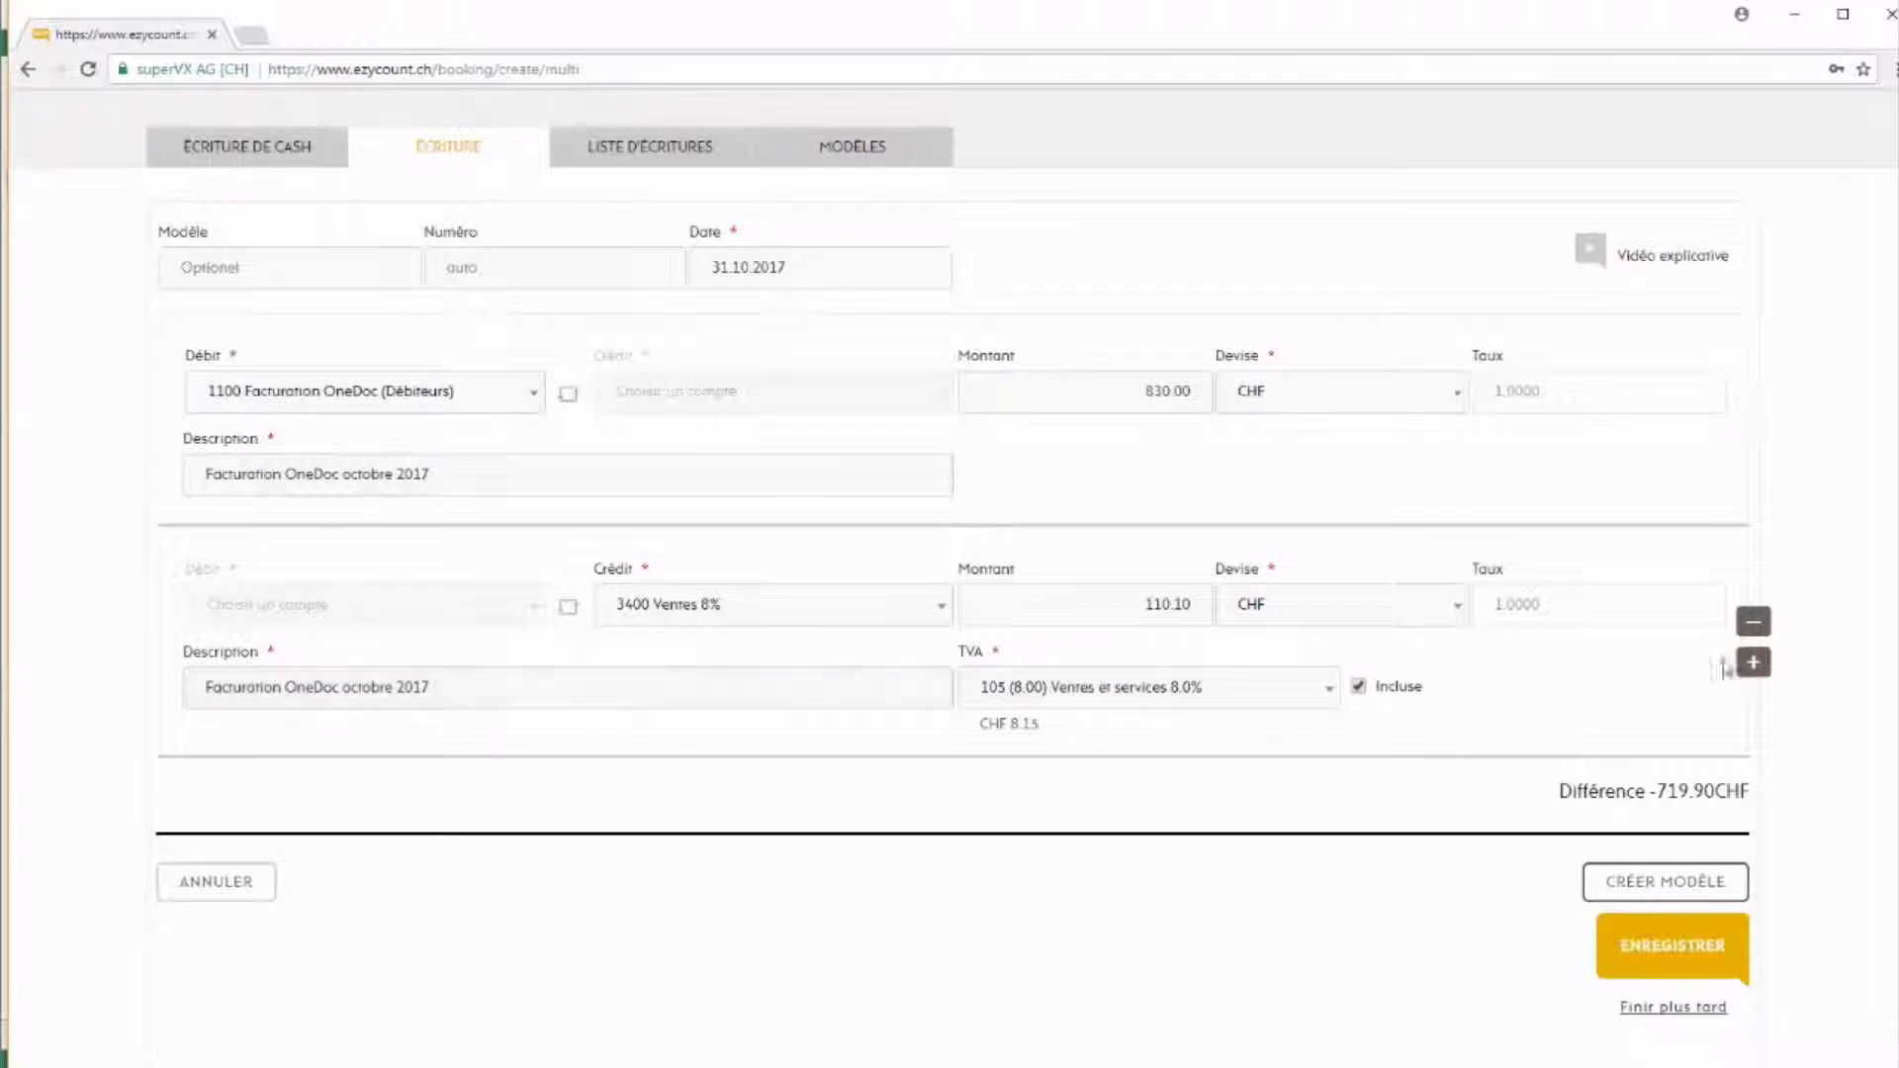
- Add a credit line for the remaining 719.90 on account 3000 Ventes 0% with the copied description, and save the entry
{"action": "left_click", "coordinate": [1753, 664]}
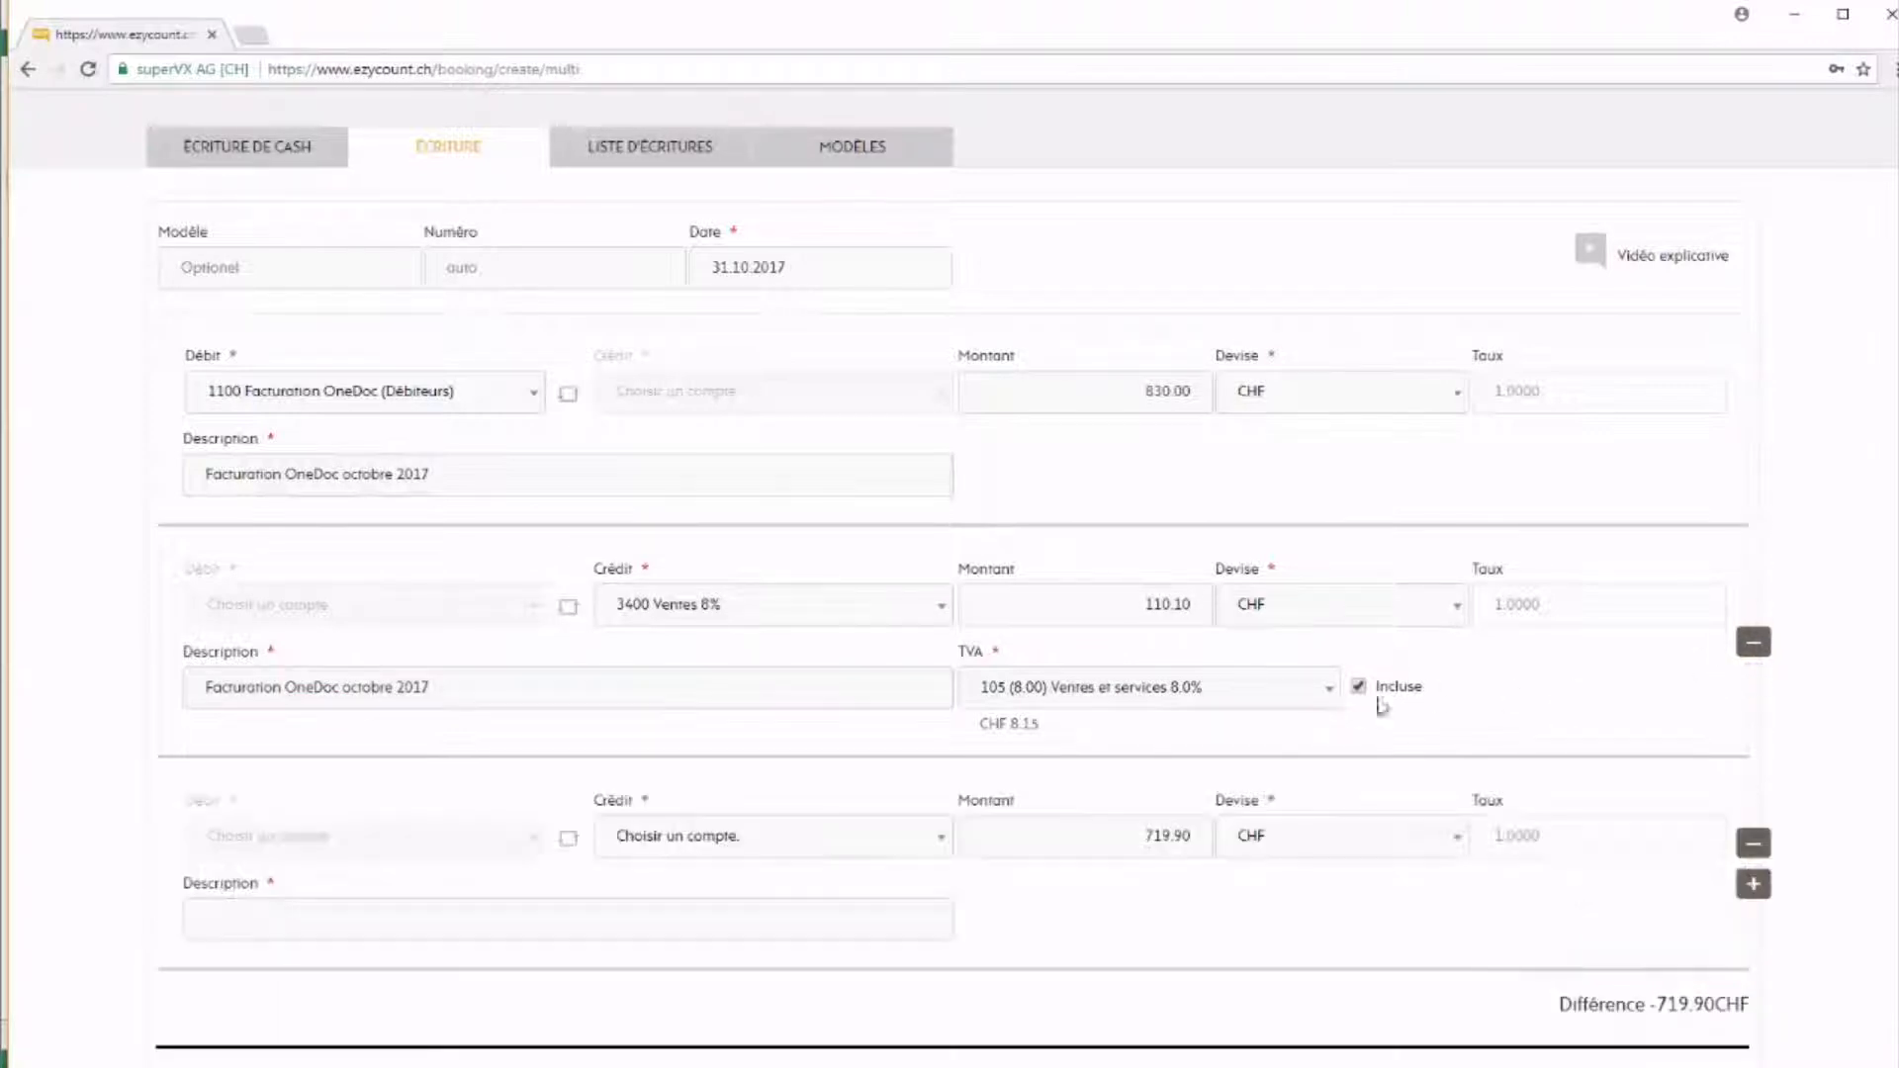
{"action": "left_click", "coordinate": [776, 837]}
{"action": "type", "text": "ventes"}
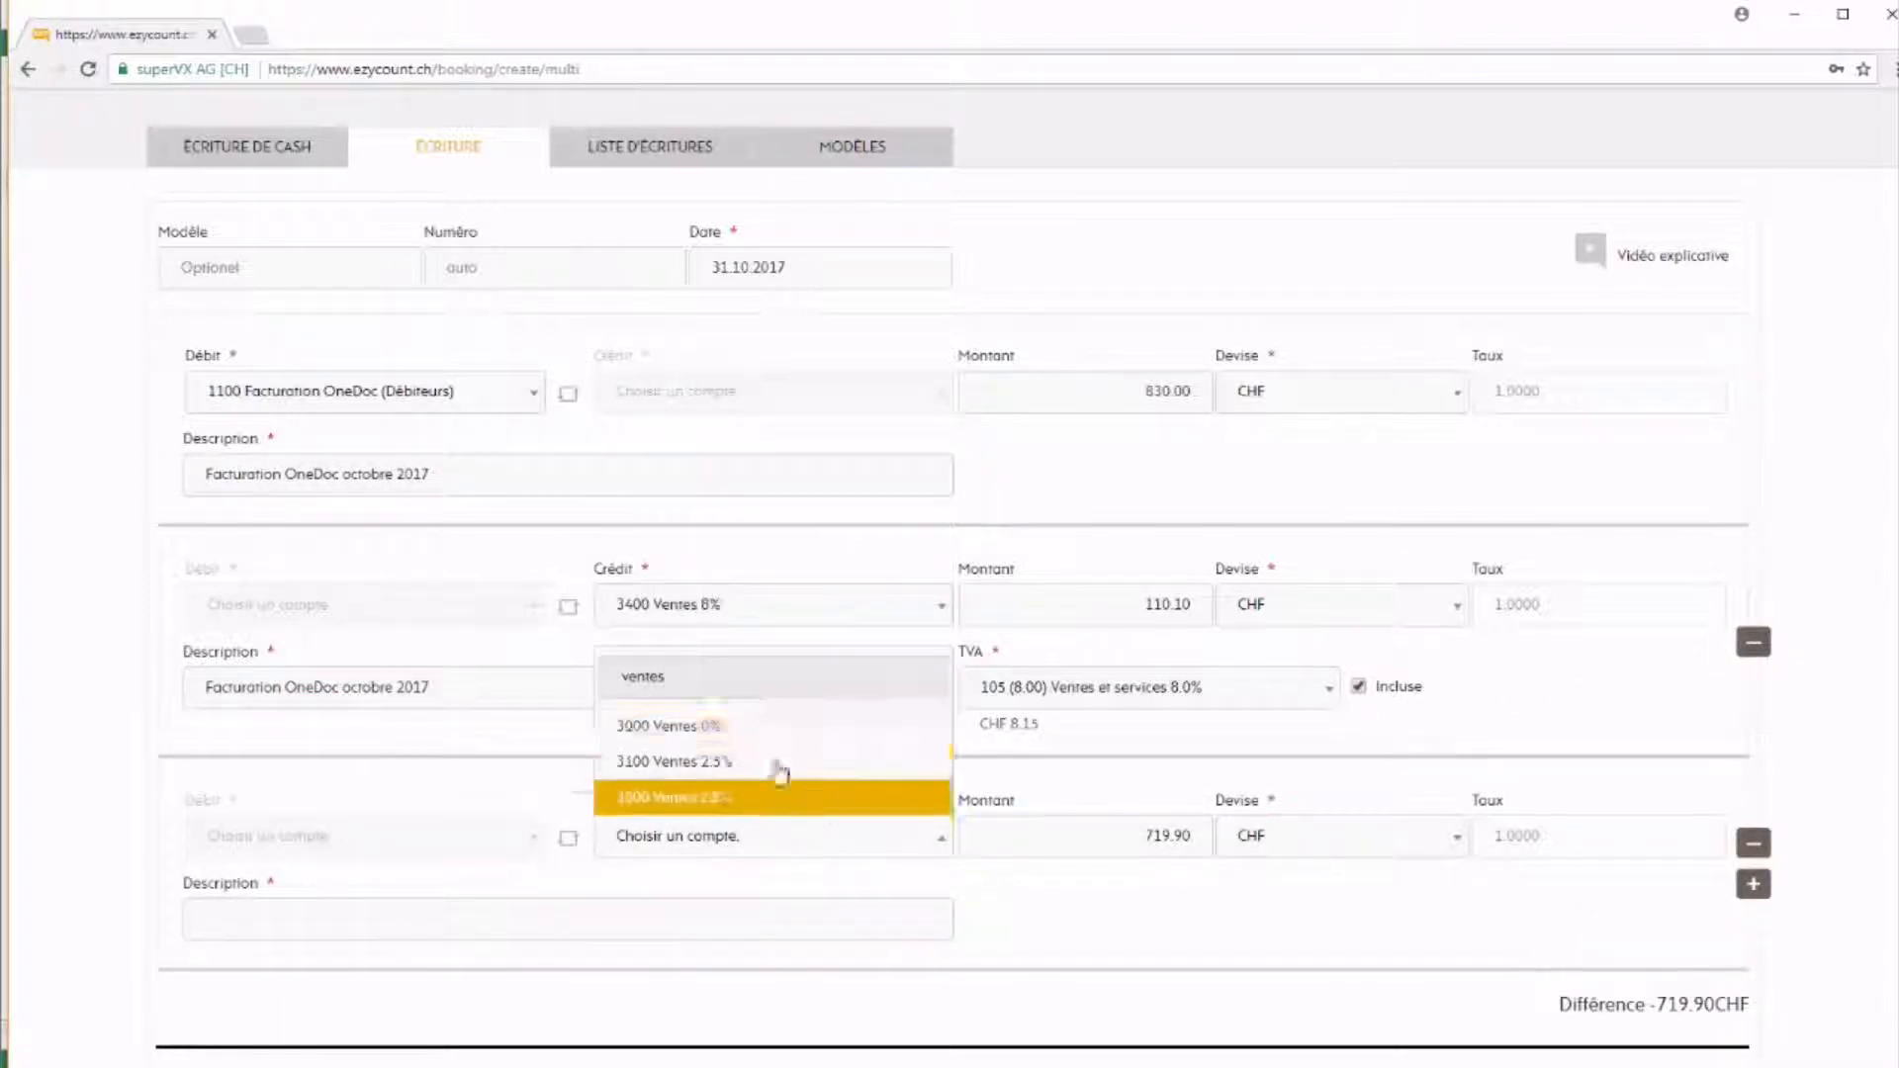
{"action": "left_click", "coordinate": [770, 743]}
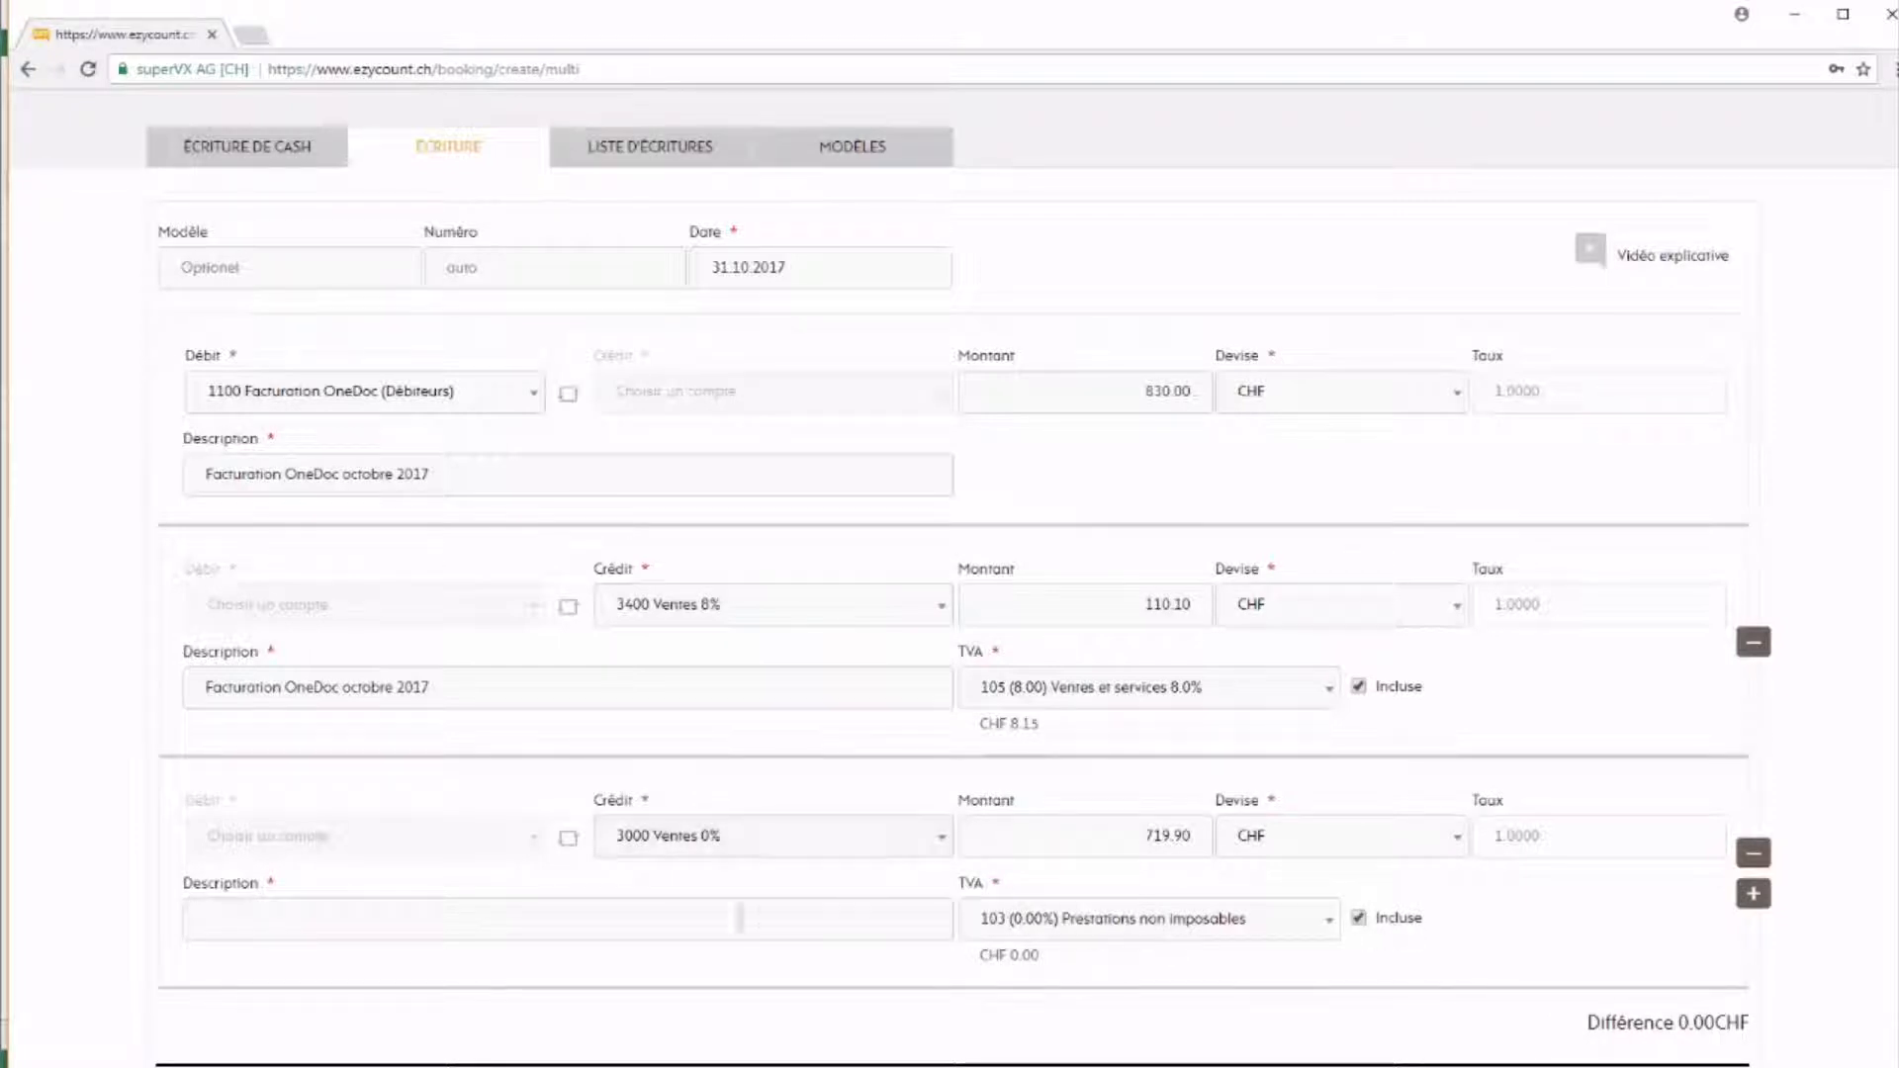
{"action": "left_click", "coordinate": [729, 913]}
{"action": "key", "text": "ctrl+v"}
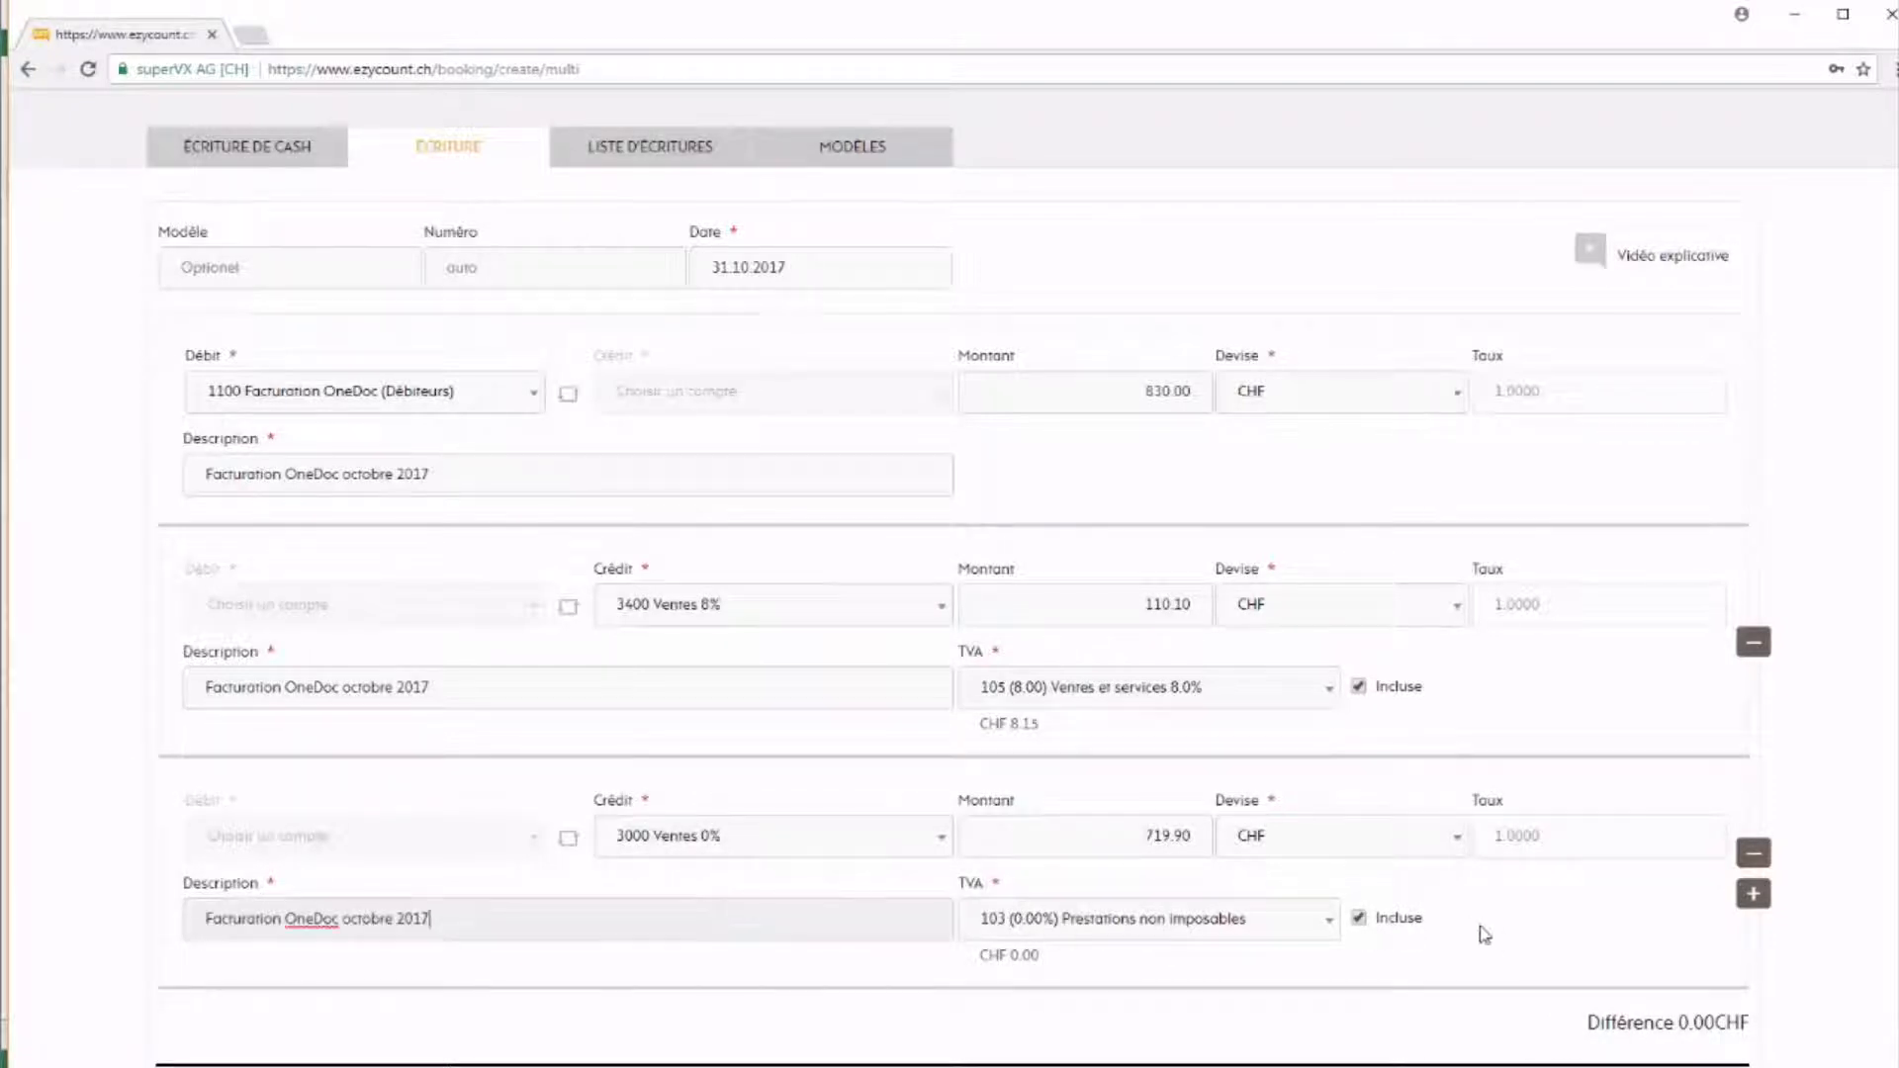
{"action": "scroll", "coordinate": [1536, 938], "scroll_direction": "down", "scroll_amount": 3}
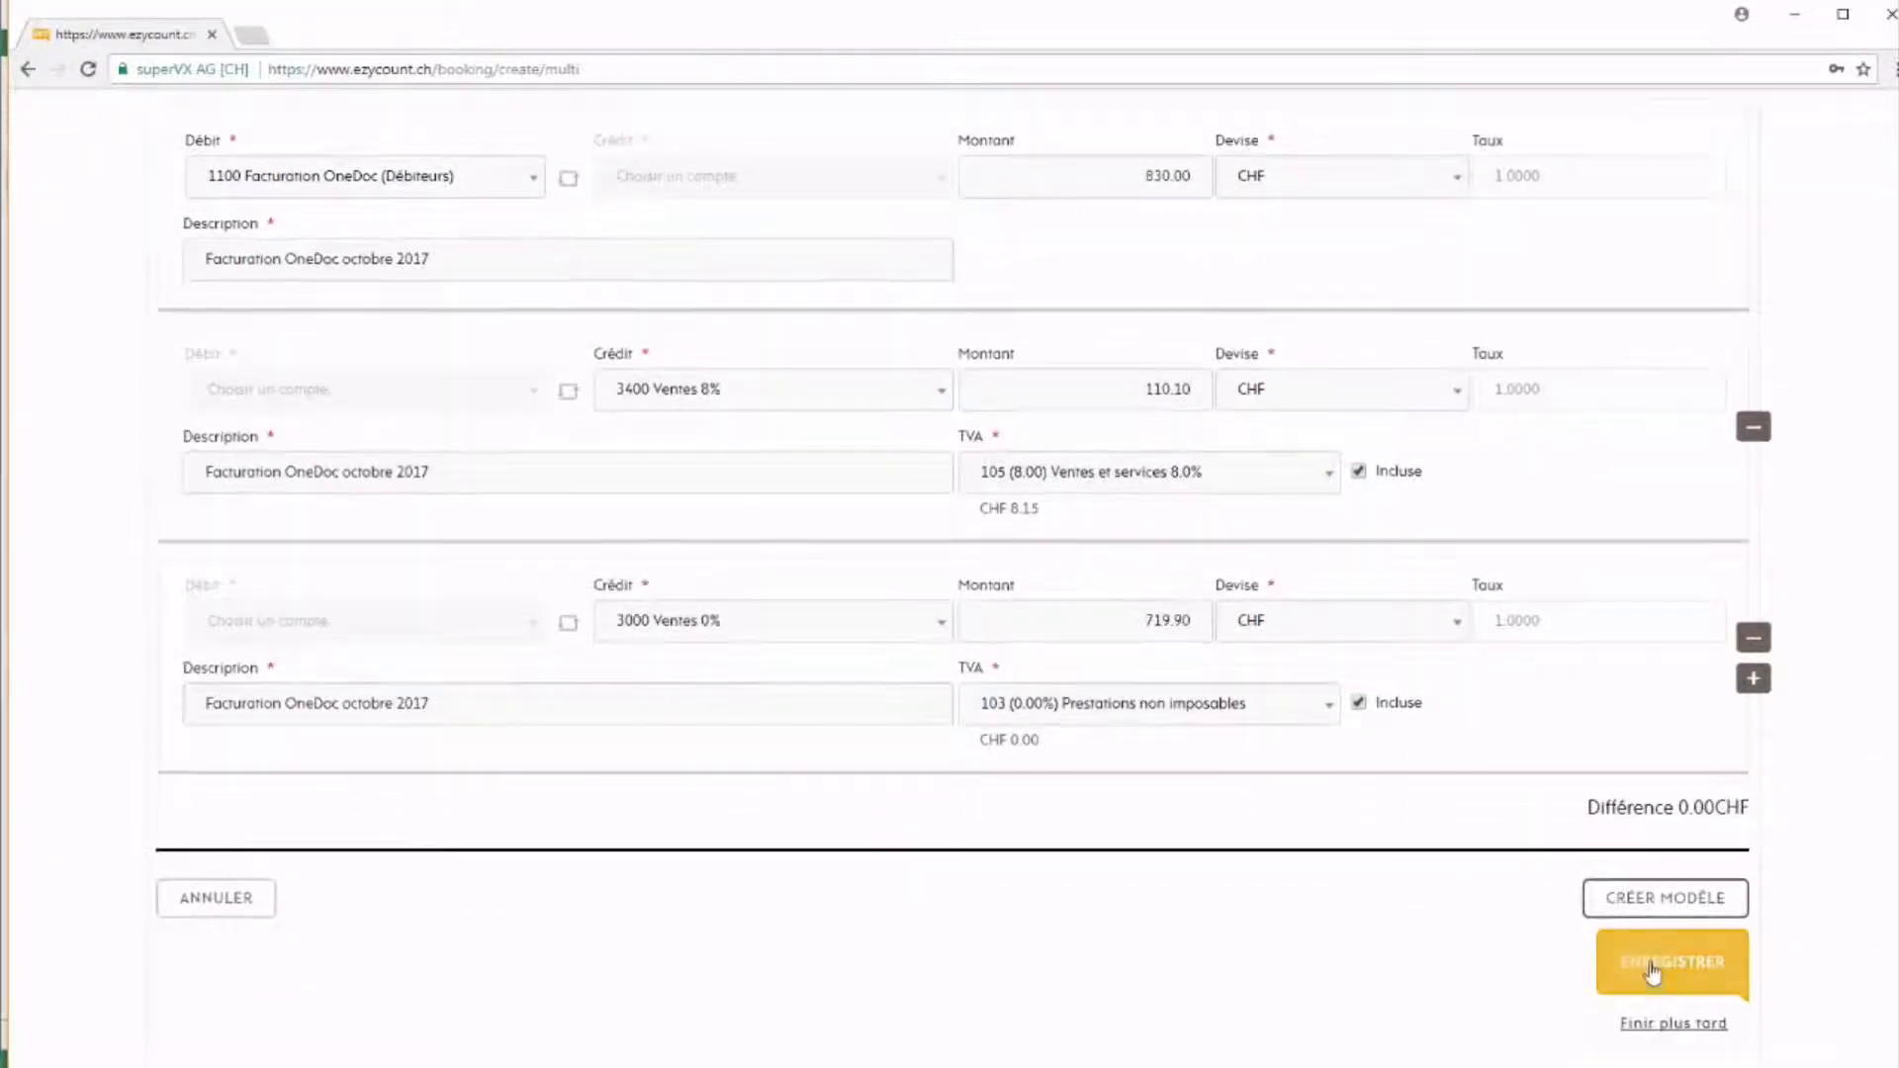
{"action": "left_click", "coordinate": [1654, 968]}
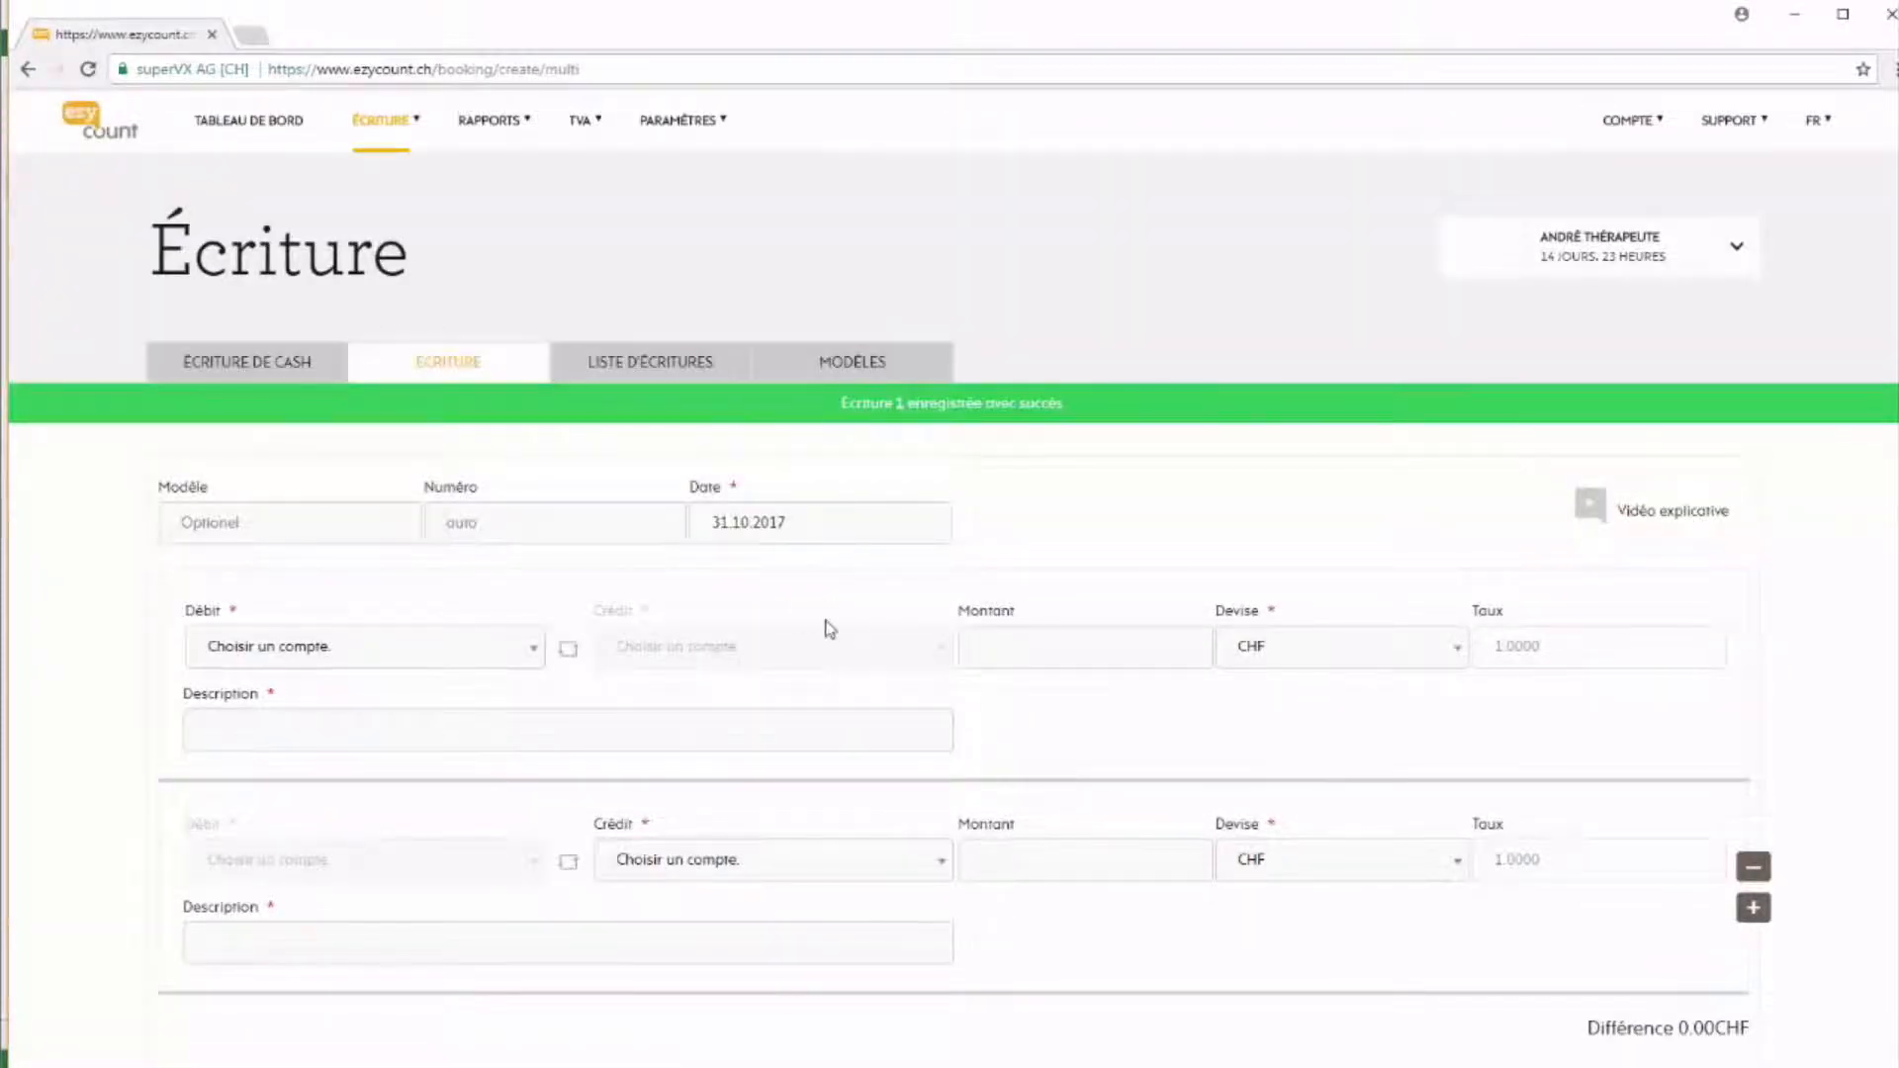
- Fill in the new entry's debit line with account 1030 Encaissement carte (OneDoc), amount 110 and description "Encaissement par carte octobre 2017"
{"action": "left_click", "coordinate": [387, 655]}
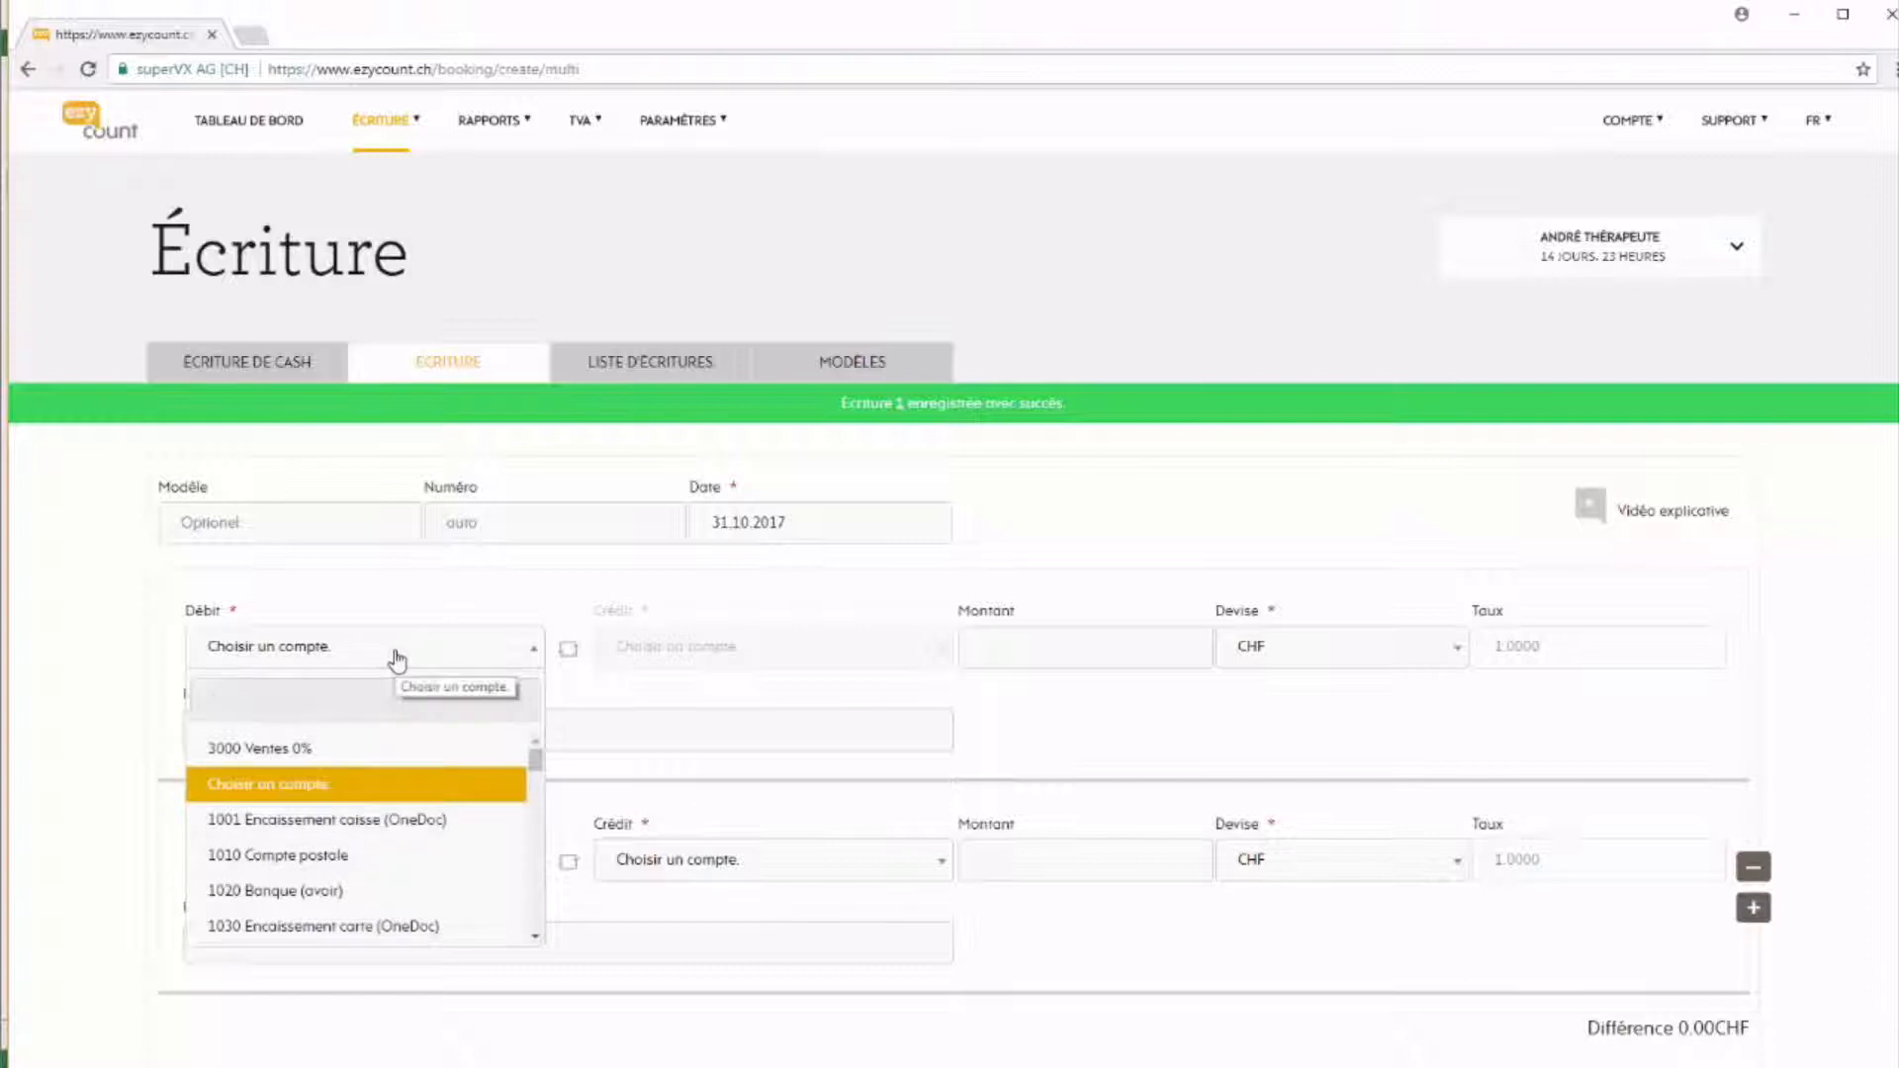
{"action": "type", "text": "one"}
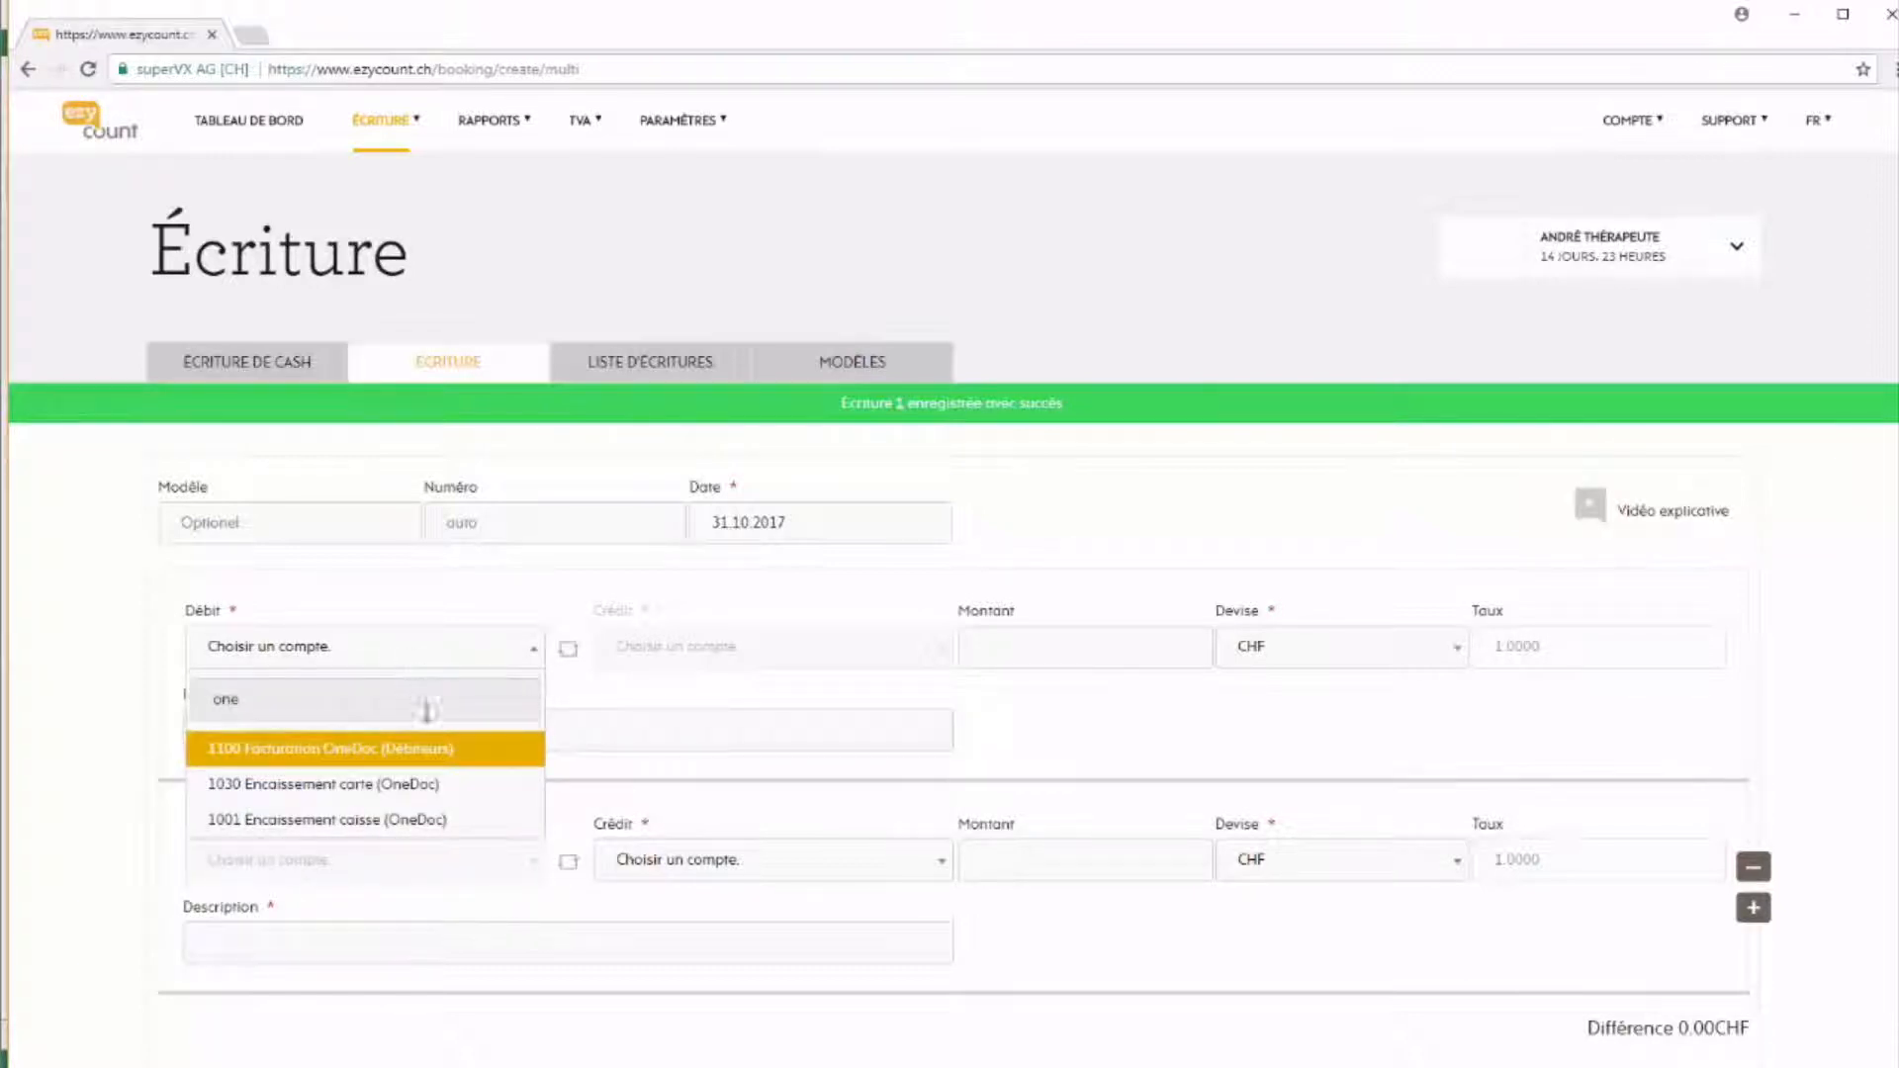
{"action": "left_click", "coordinate": [434, 792]}
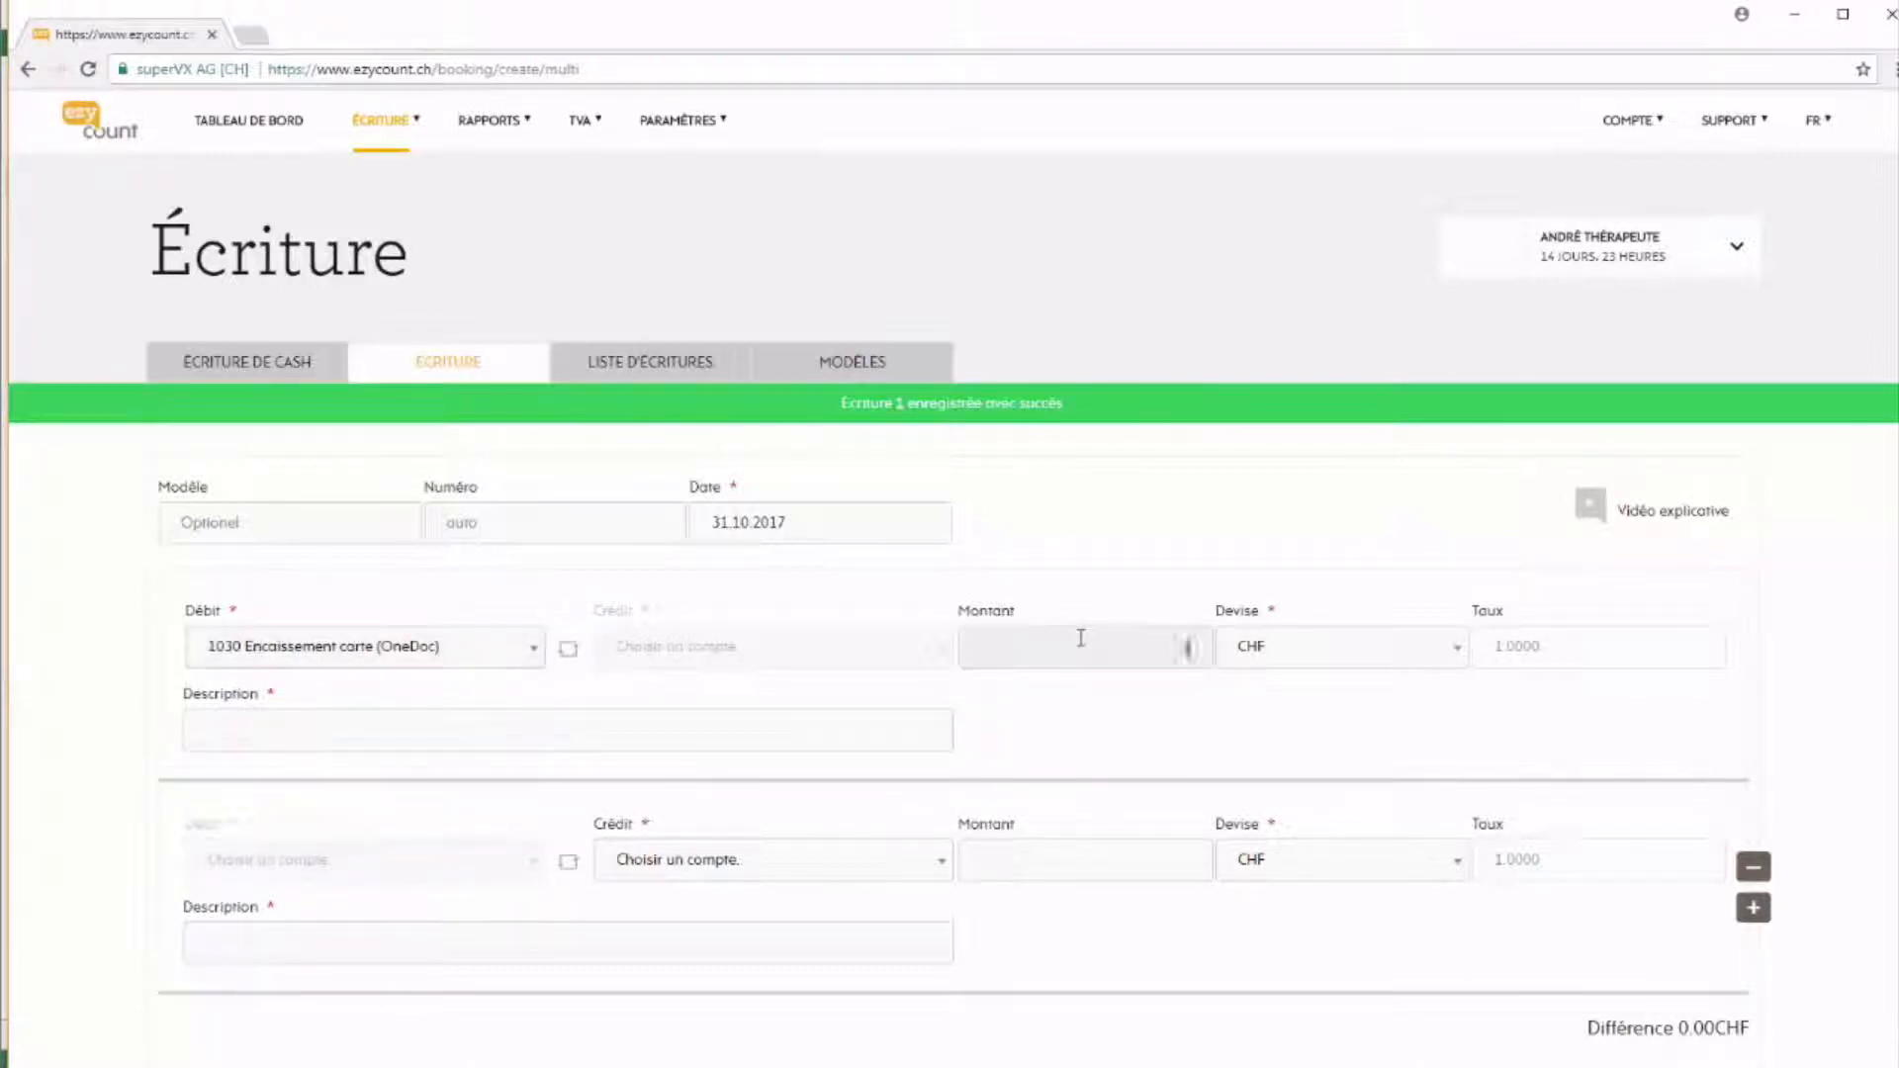
{"action": "type", "text": "110"}
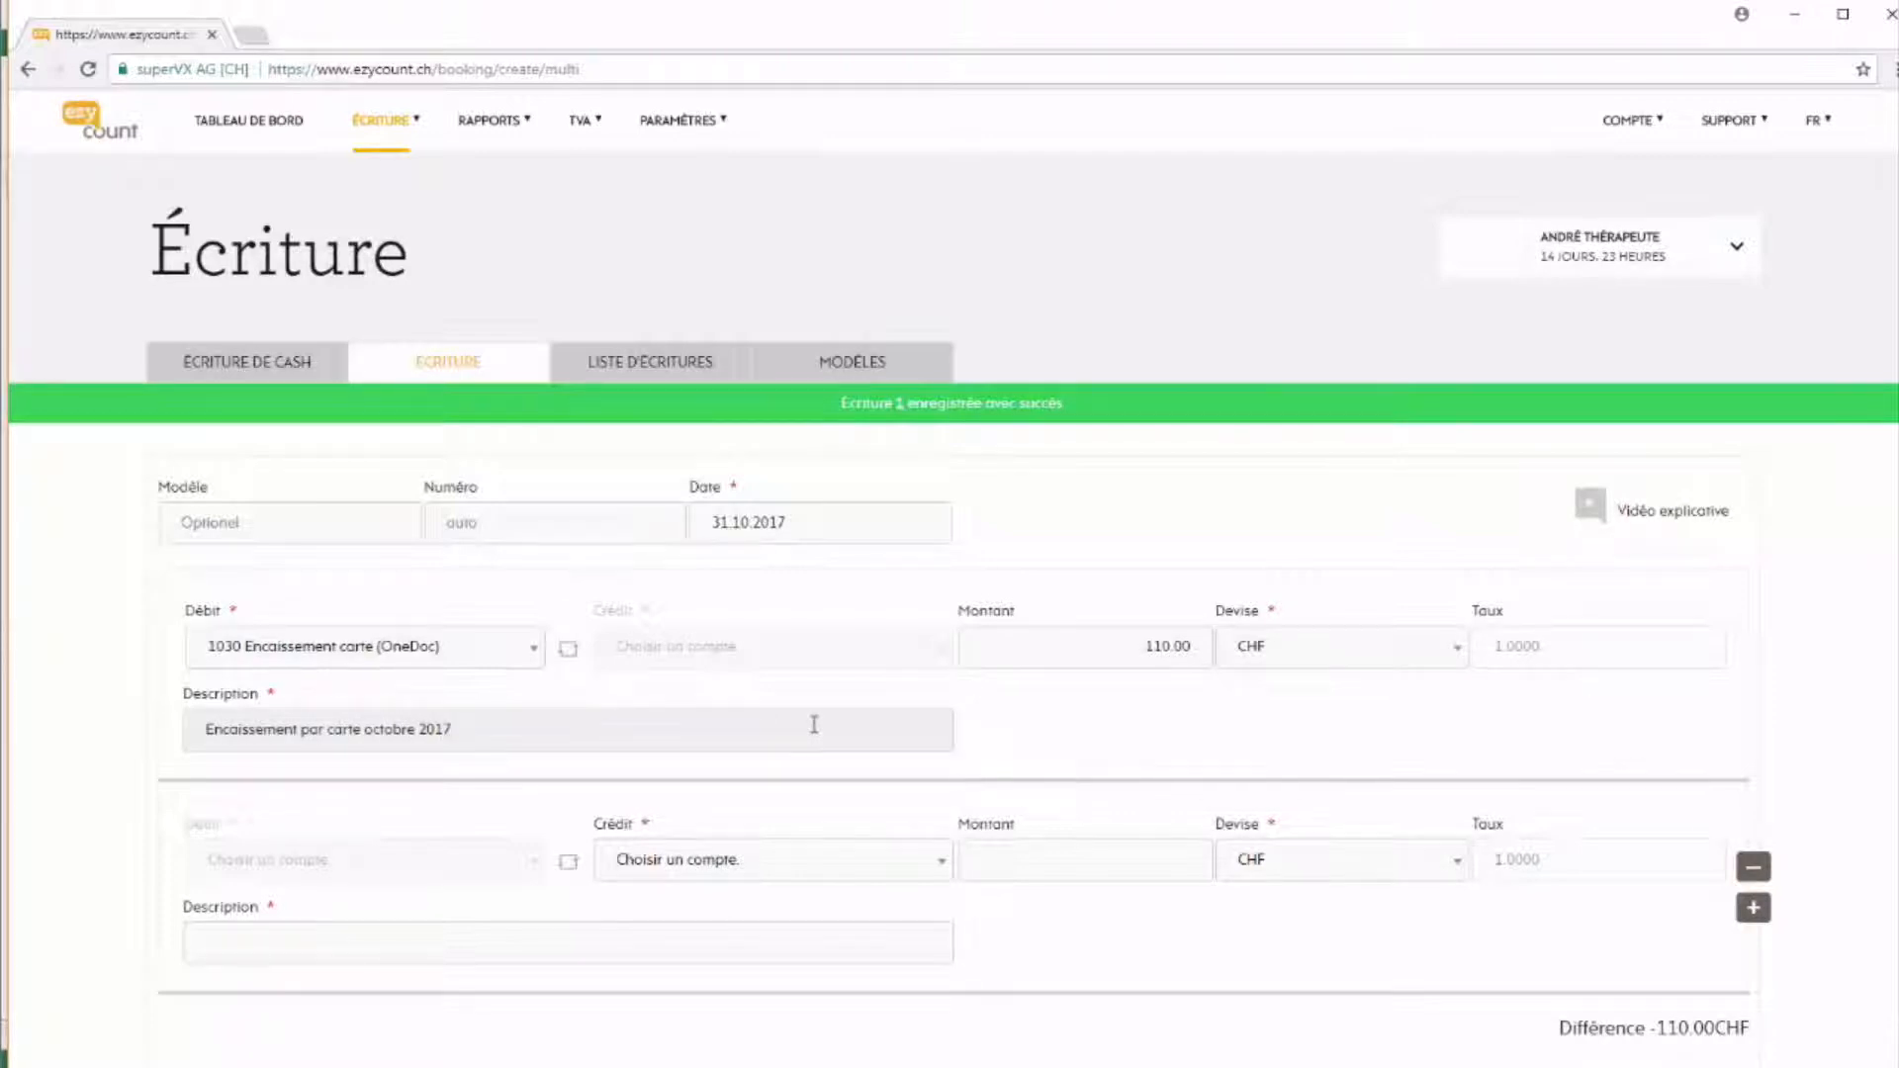
- Set the credit line's account to 3000 Ventes 0% and its amount to 110
{"action": "left_click", "coordinate": [867, 868]}
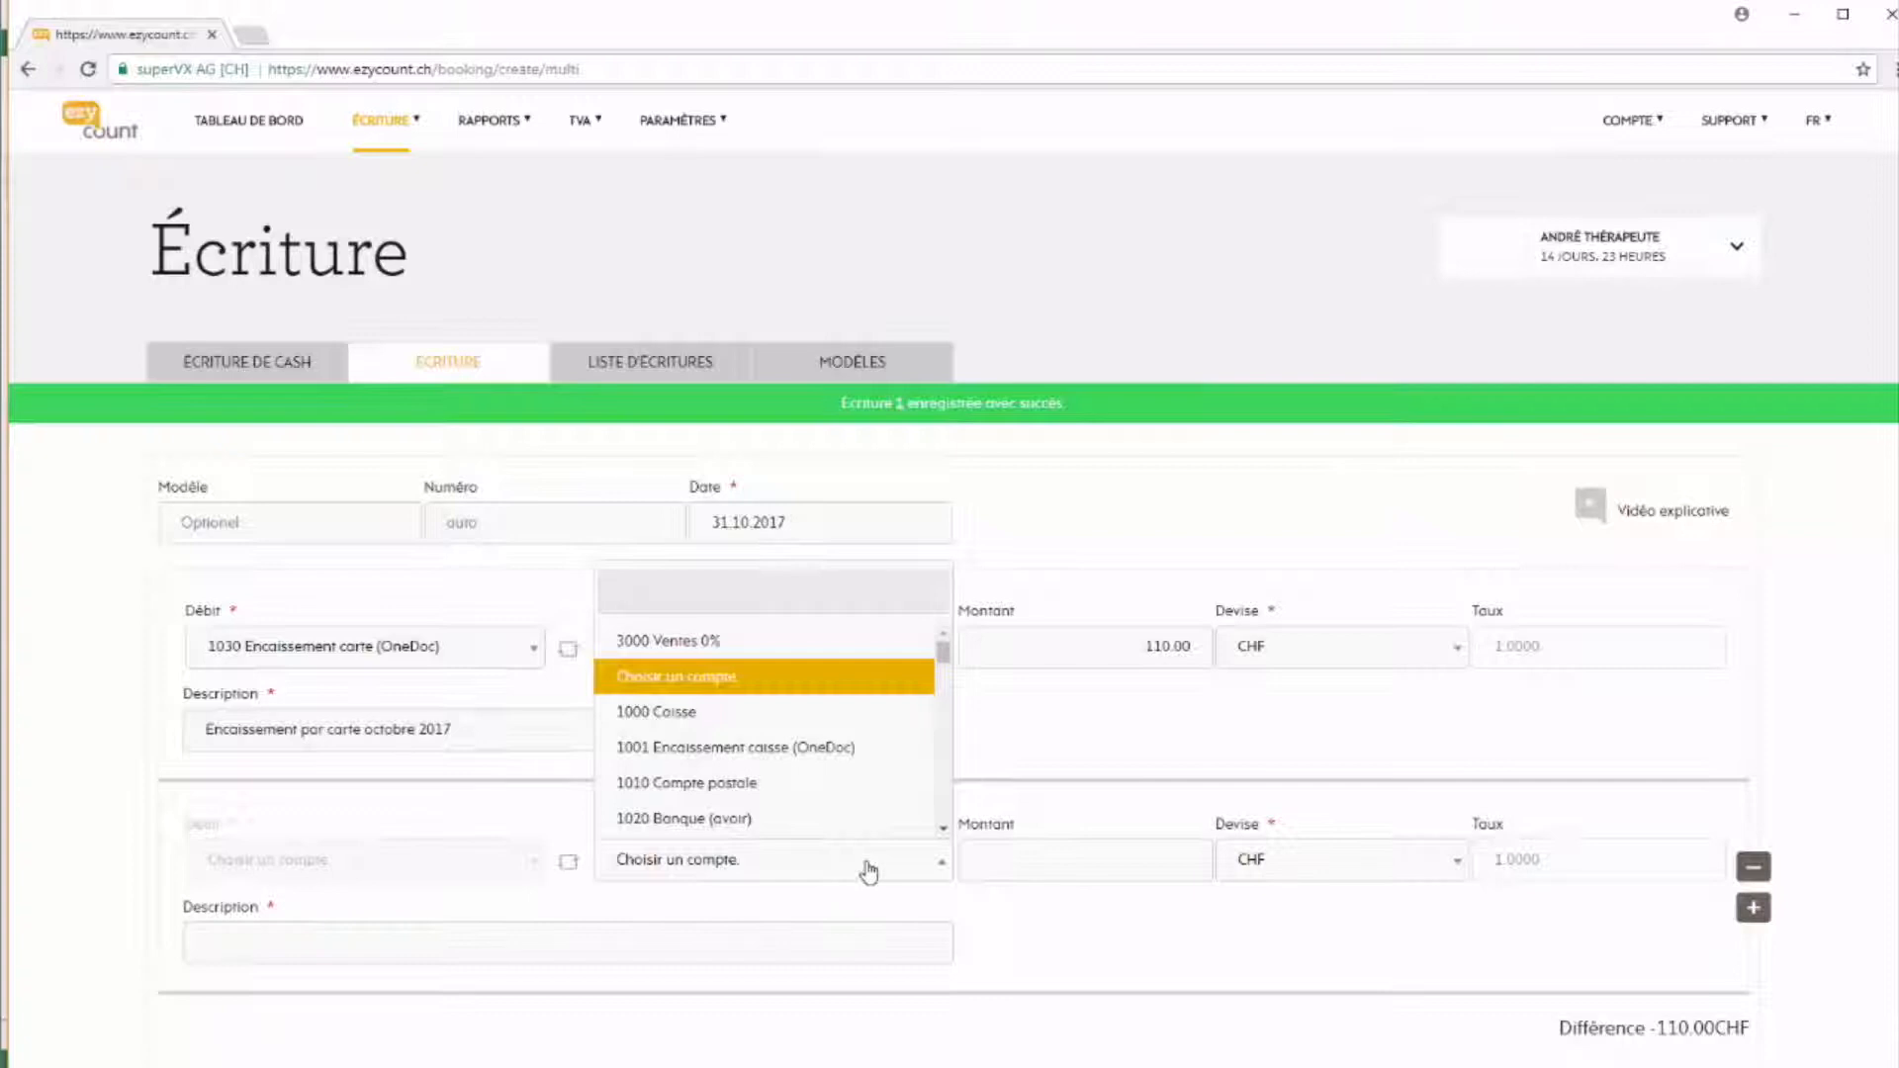
{"action": "type", "text": "vente"}
{"action": "key", "text": "Return"}
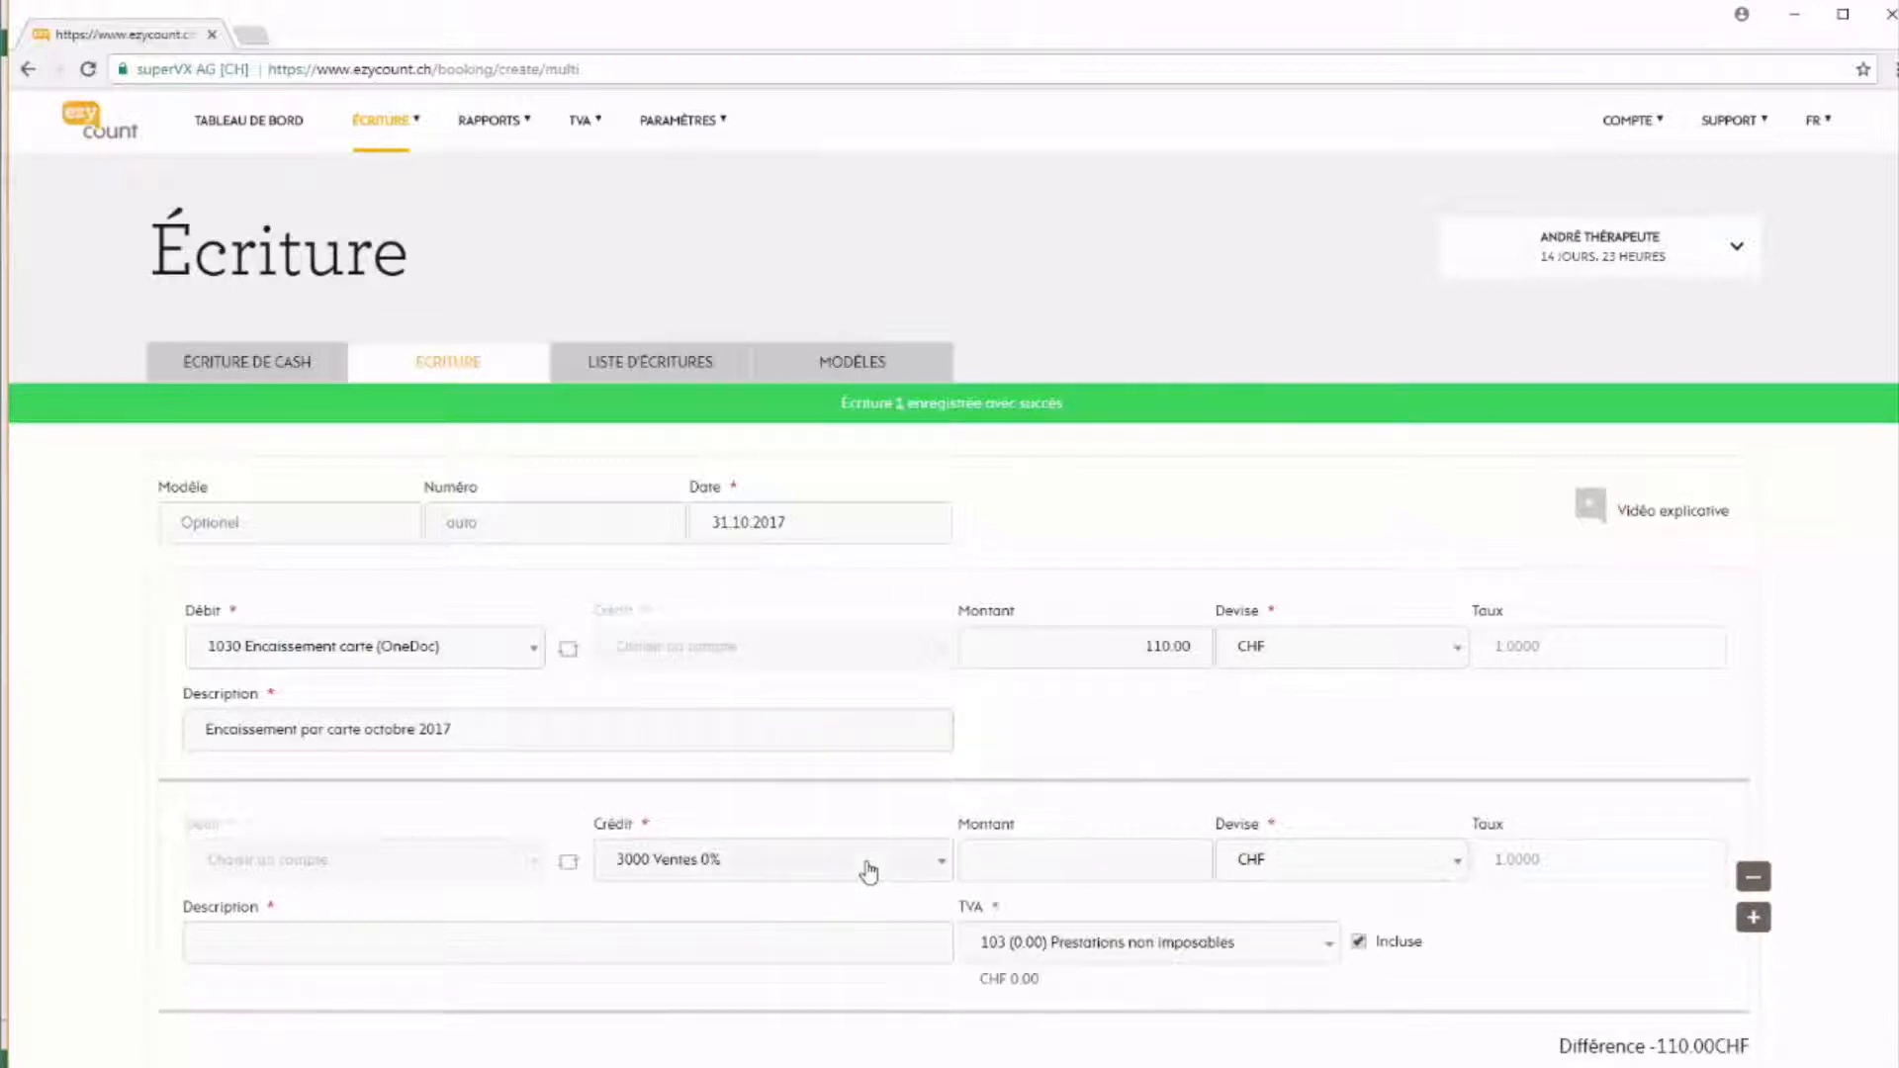
{"action": "left_click", "coordinate": [1043, 856]}
{"action": "type", "text": "110"}
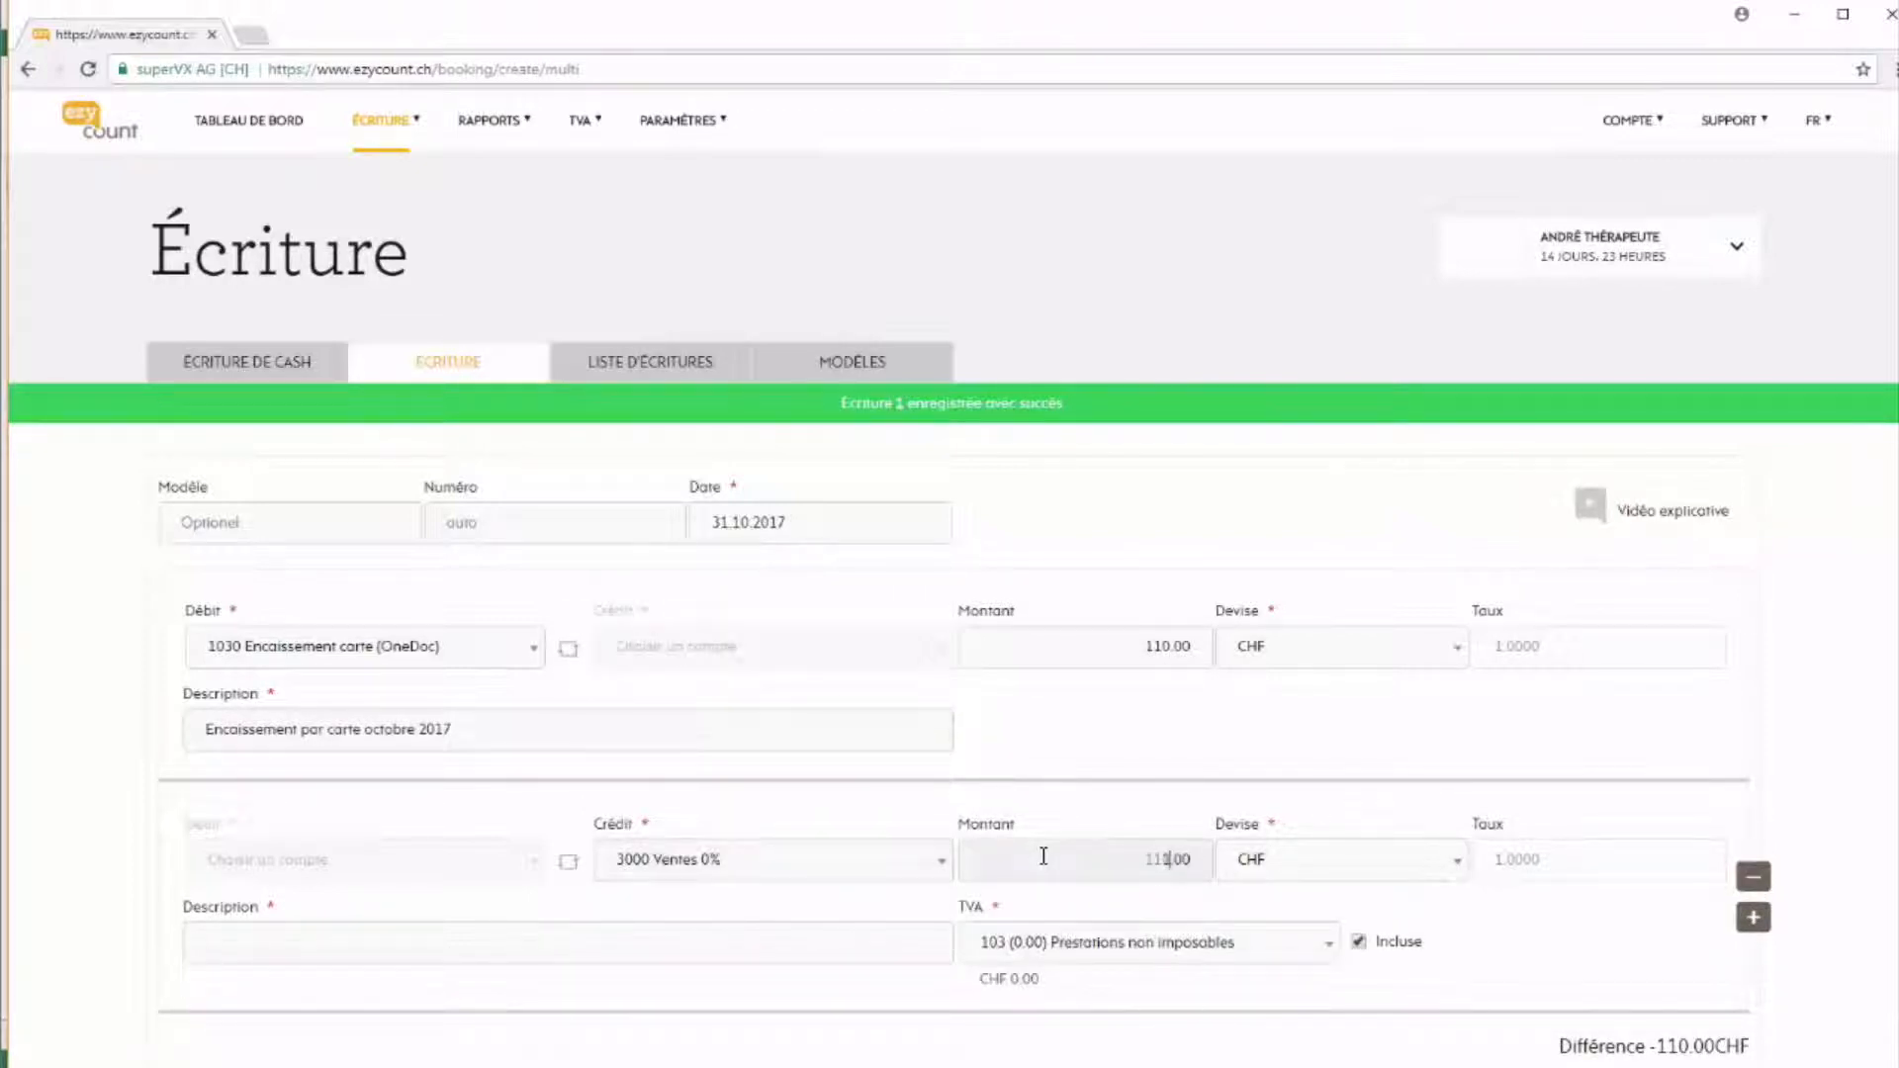
- Copy the debit line's description into the credit line and save the card payment entry
{"action": "left_click", "coordinate": [736, 940]}
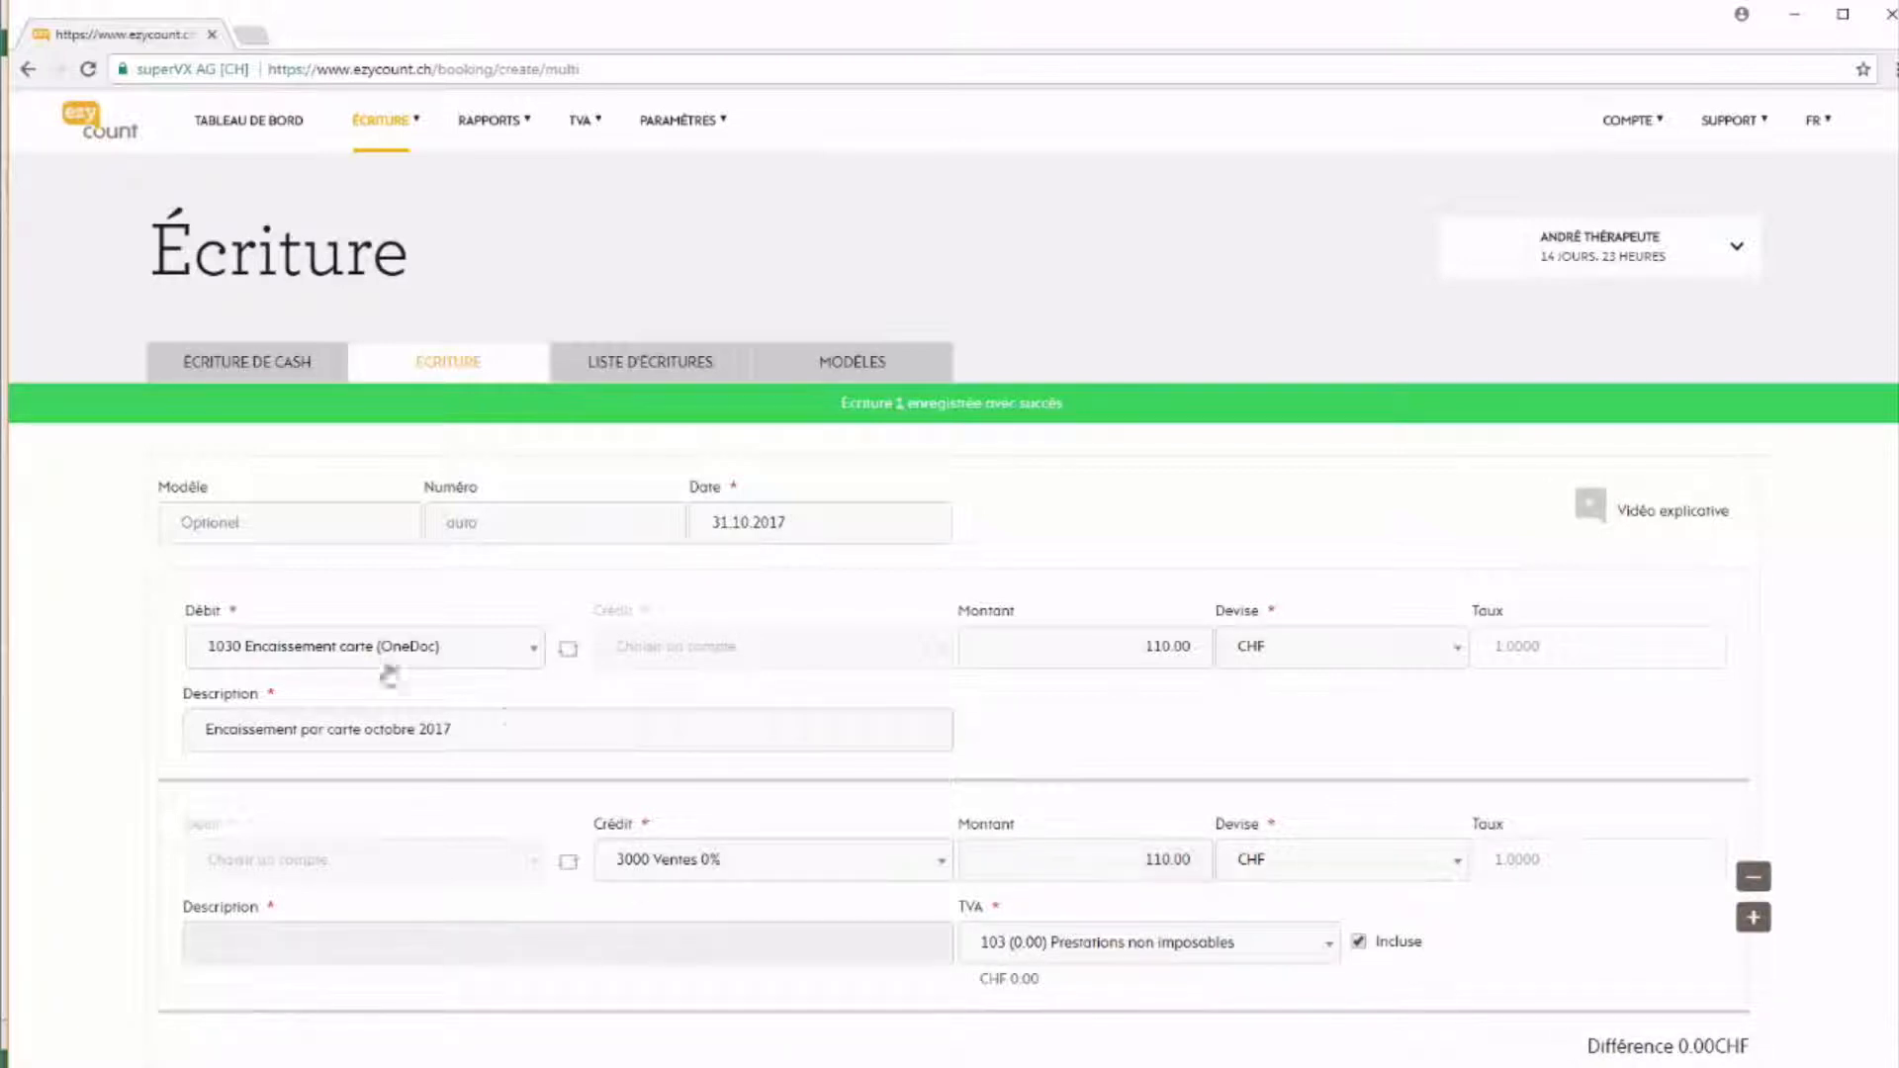
{"action": "left_click_drag", "start_coordinate": [479, 718], "coordinate": [161, 731]}
{"action": "key", "text": "ctrl+c"}
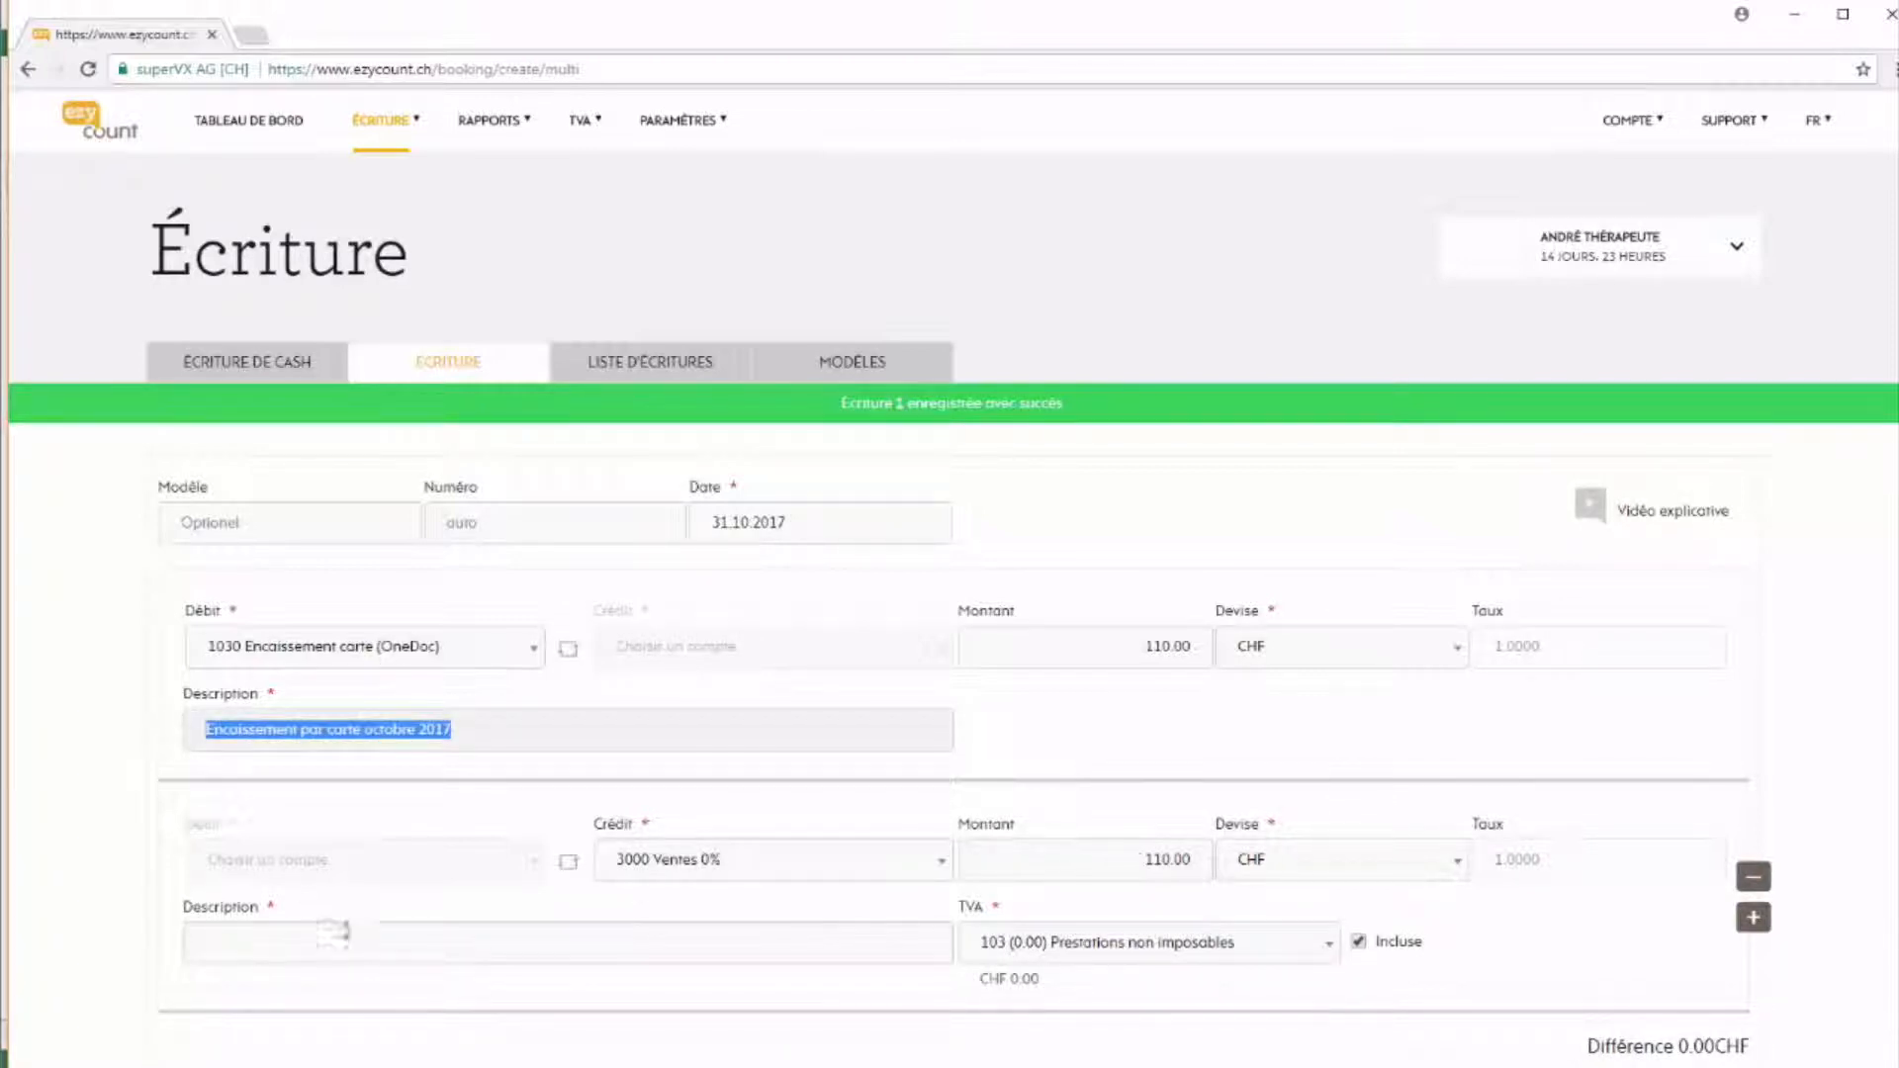
{"action": "left_click", "coordinate": [339, 928]}
{"action": "key", "text": "ctrl+v"}
{"action": "scroll", "coordinate": [1660, 898], "scroll_direction": "down", "scroll_amount": 3}
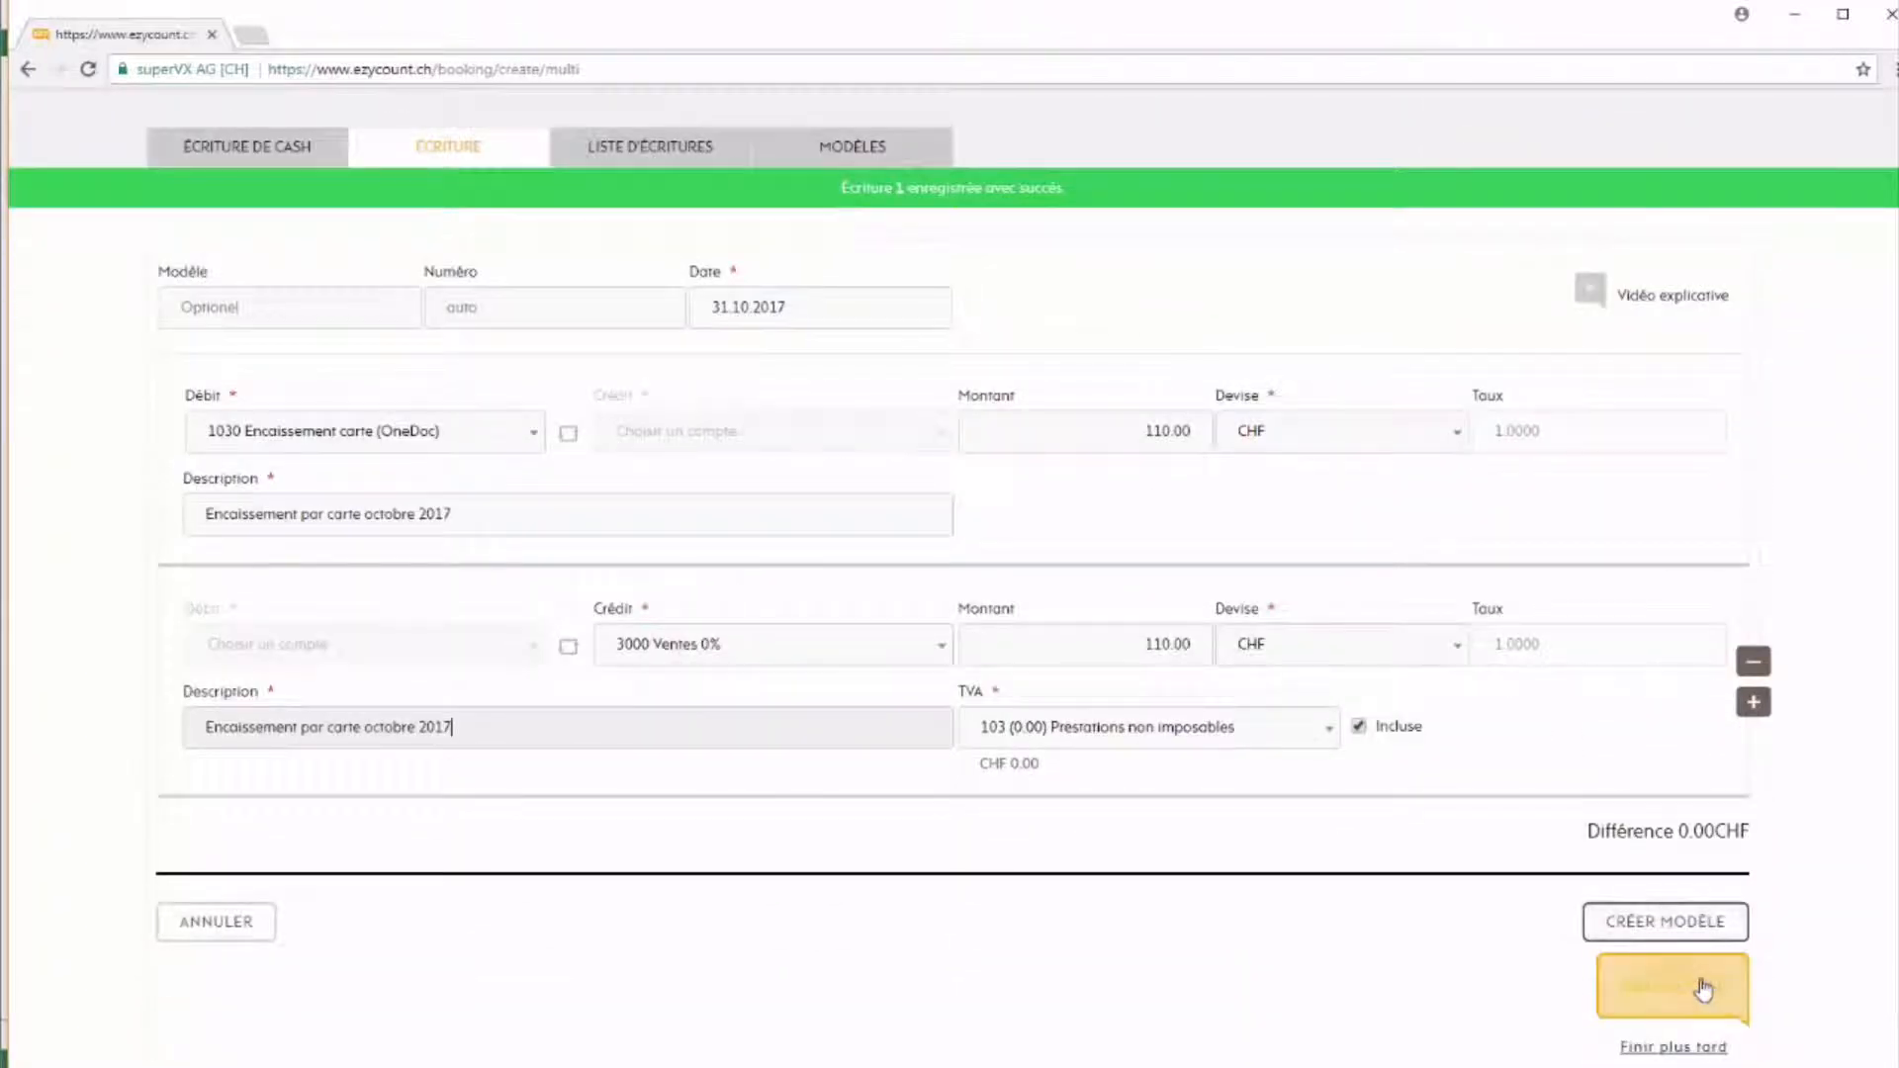
{"action": "left_click", "coordinate": [1650, 985]}
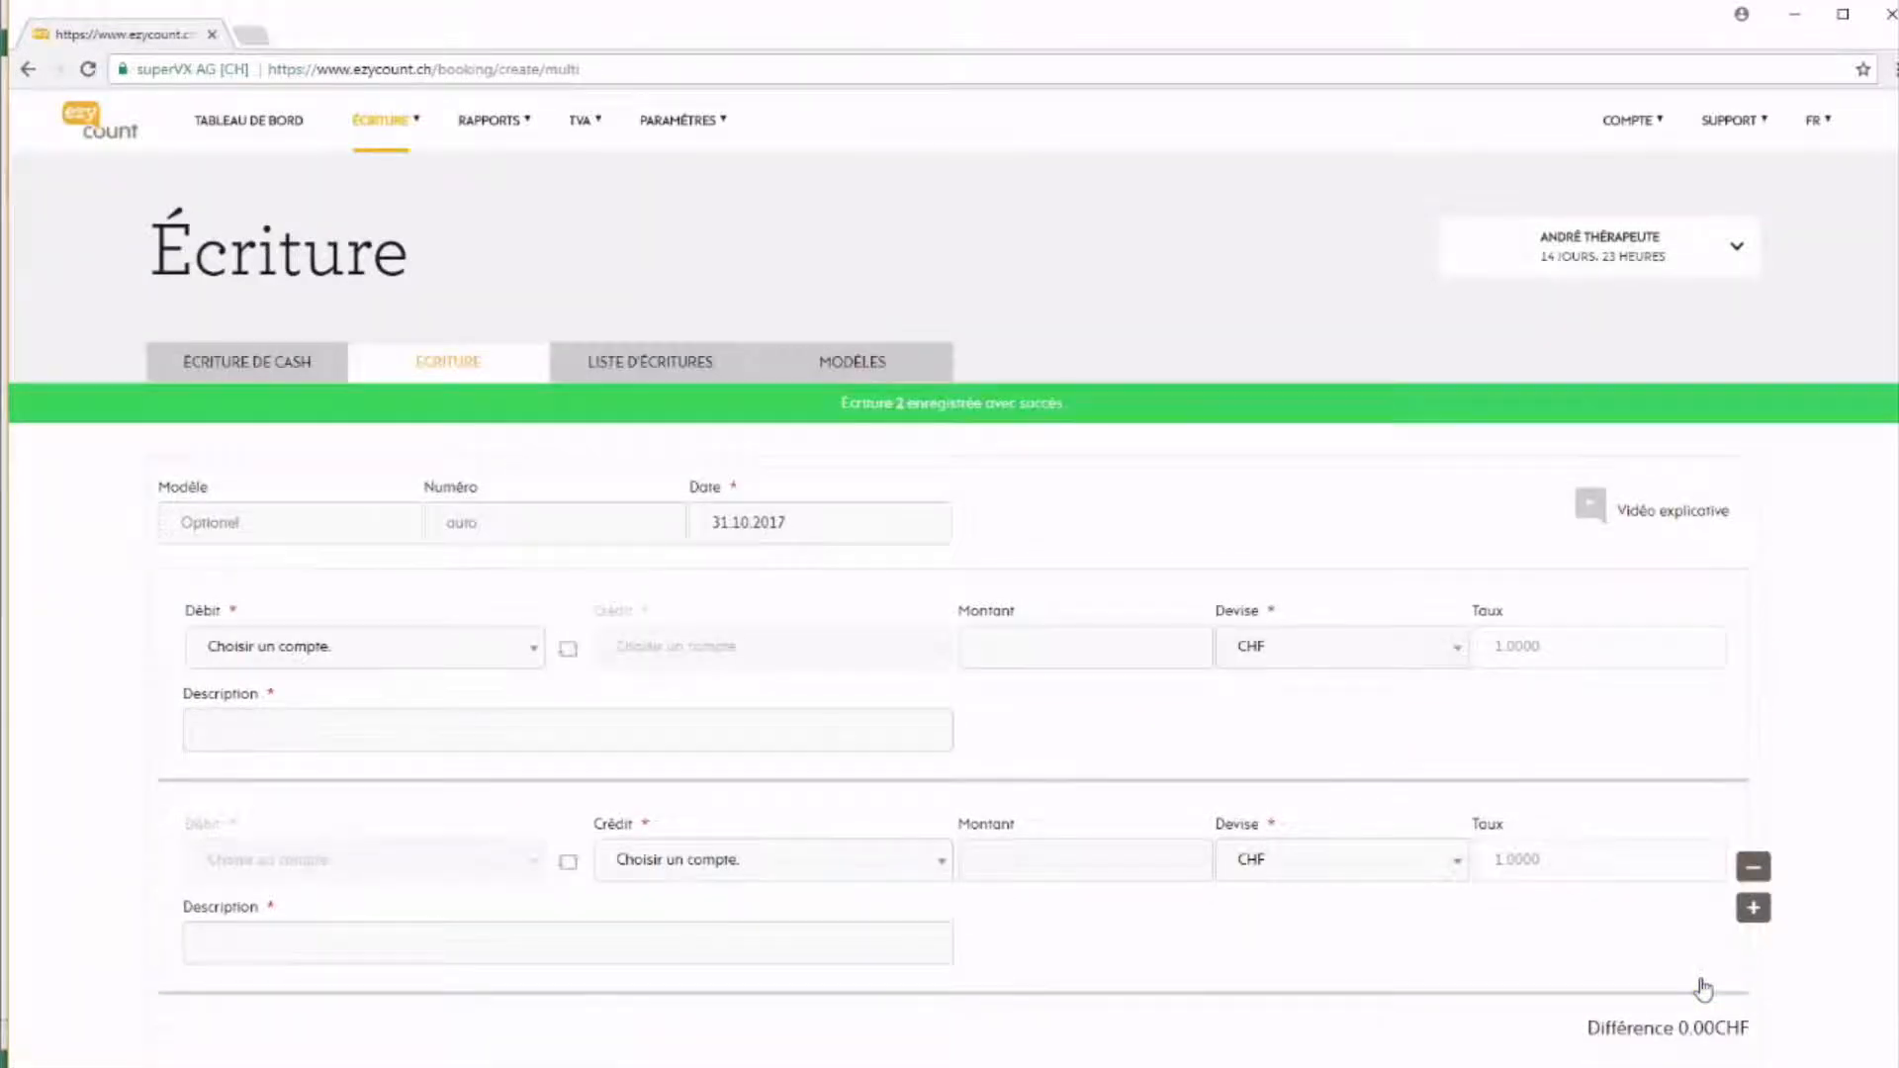
- Fill in the new entry's debit line with account 1001 Encaissement caisse (OneDoc), amount 3980 and description "Encaissement cash octobre 2017"
{"action": "left_click", "coordinate": [415, 663]}
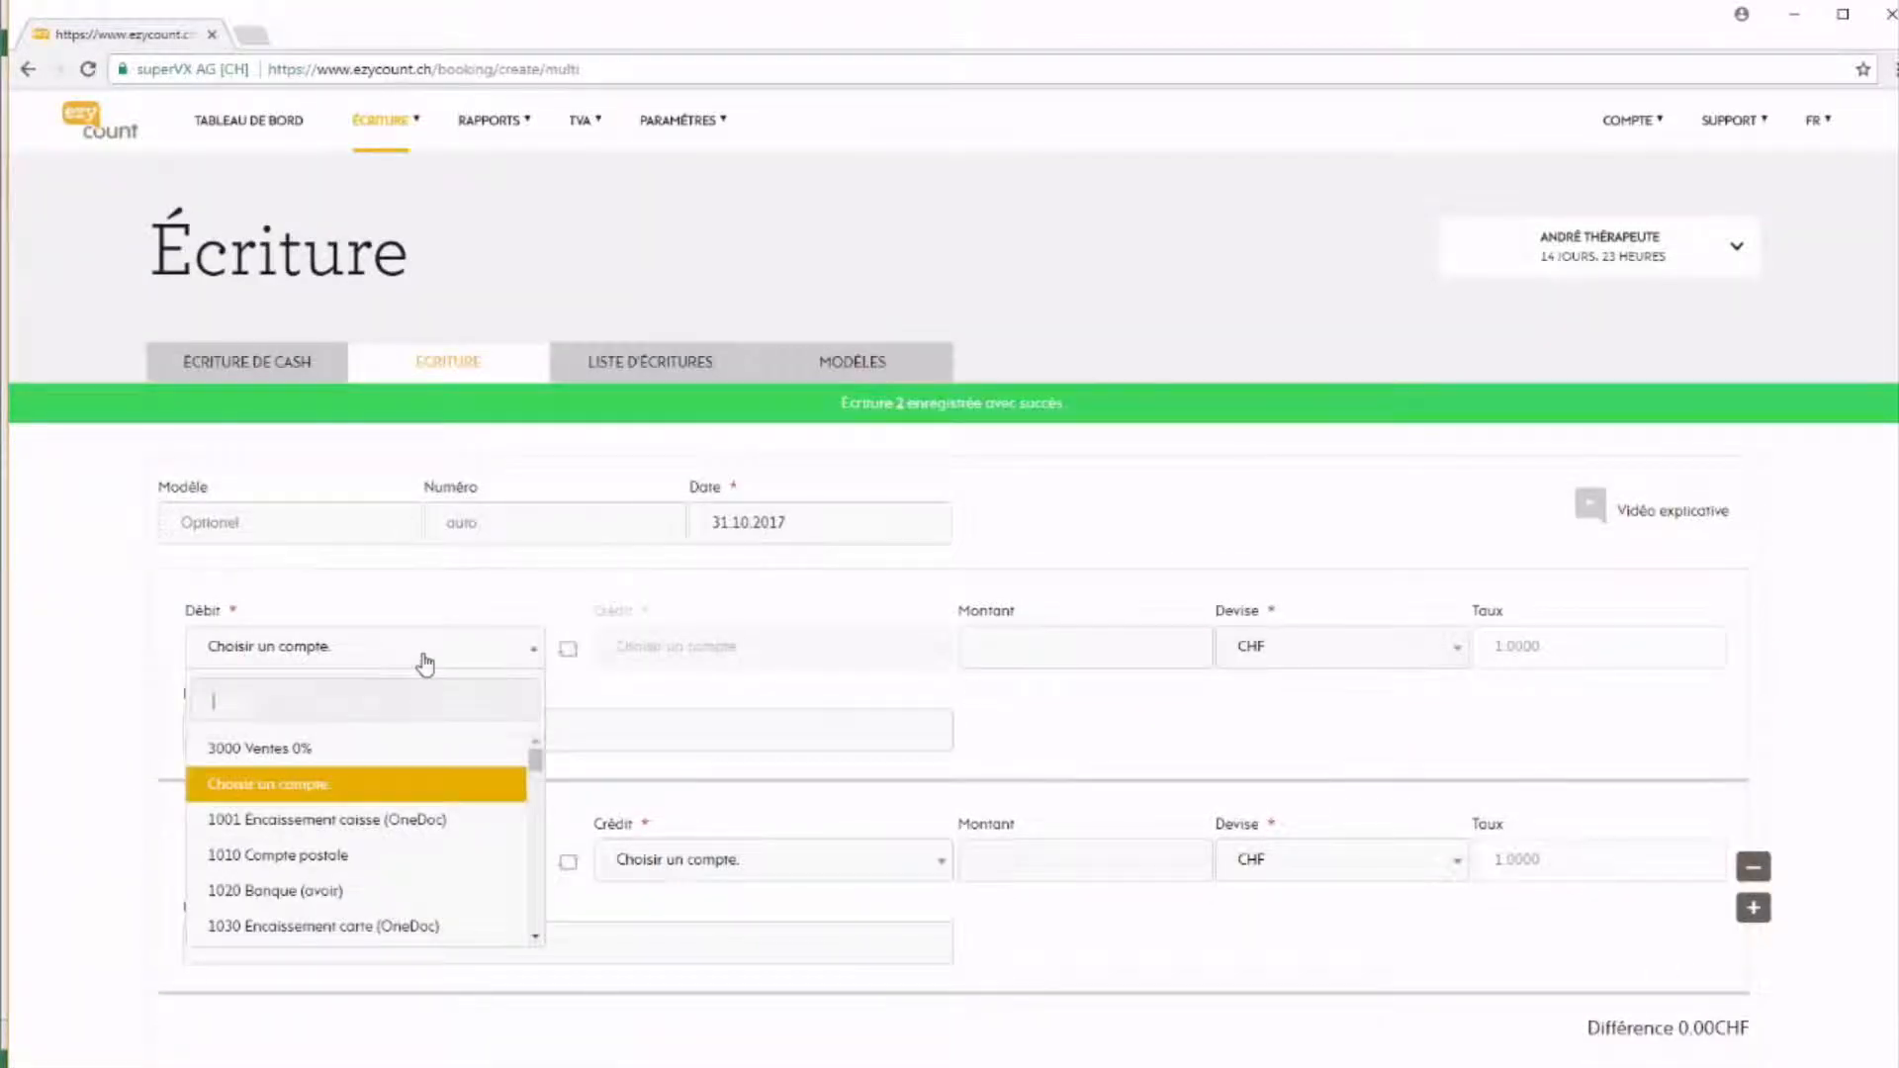
{"action": "type", "text": "one"}
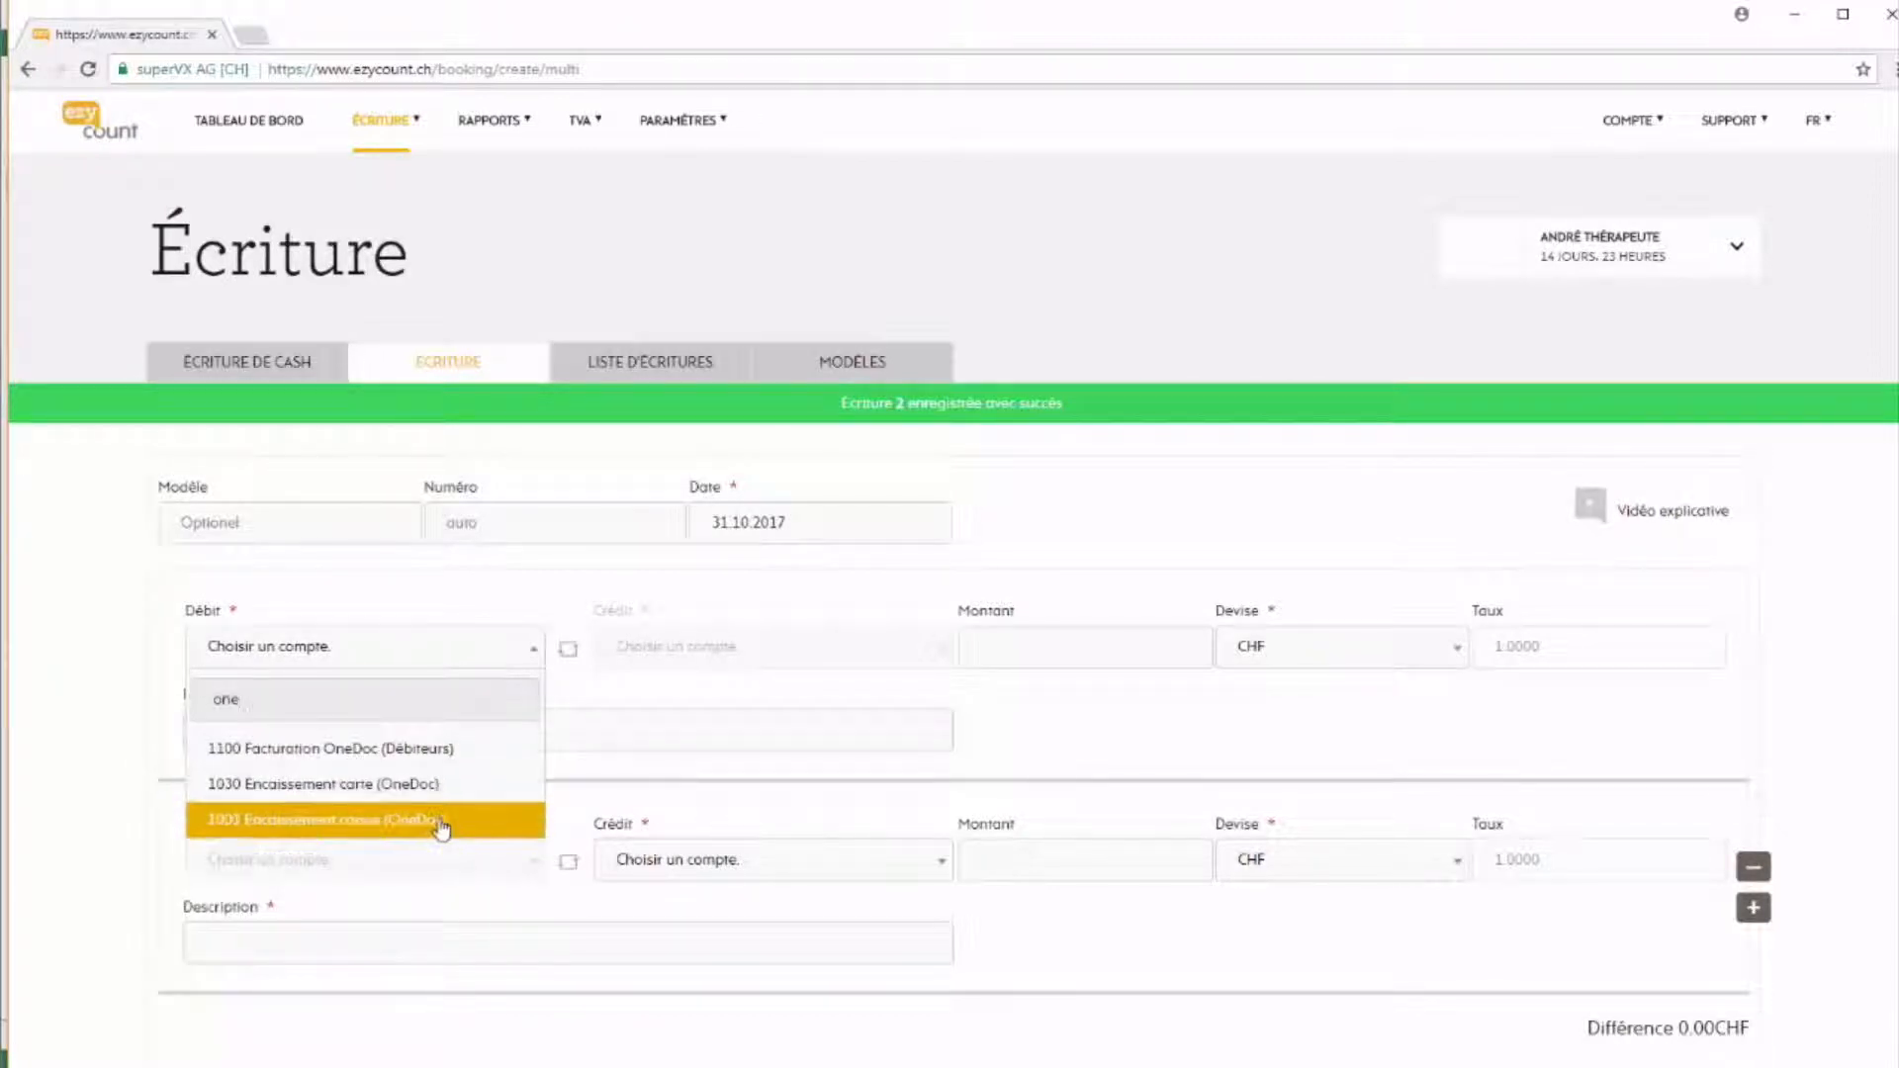
{"action": "left_click", "coordinate": [441, 818]}
{"action": "left_click", "coordinate": [1046, 643]}
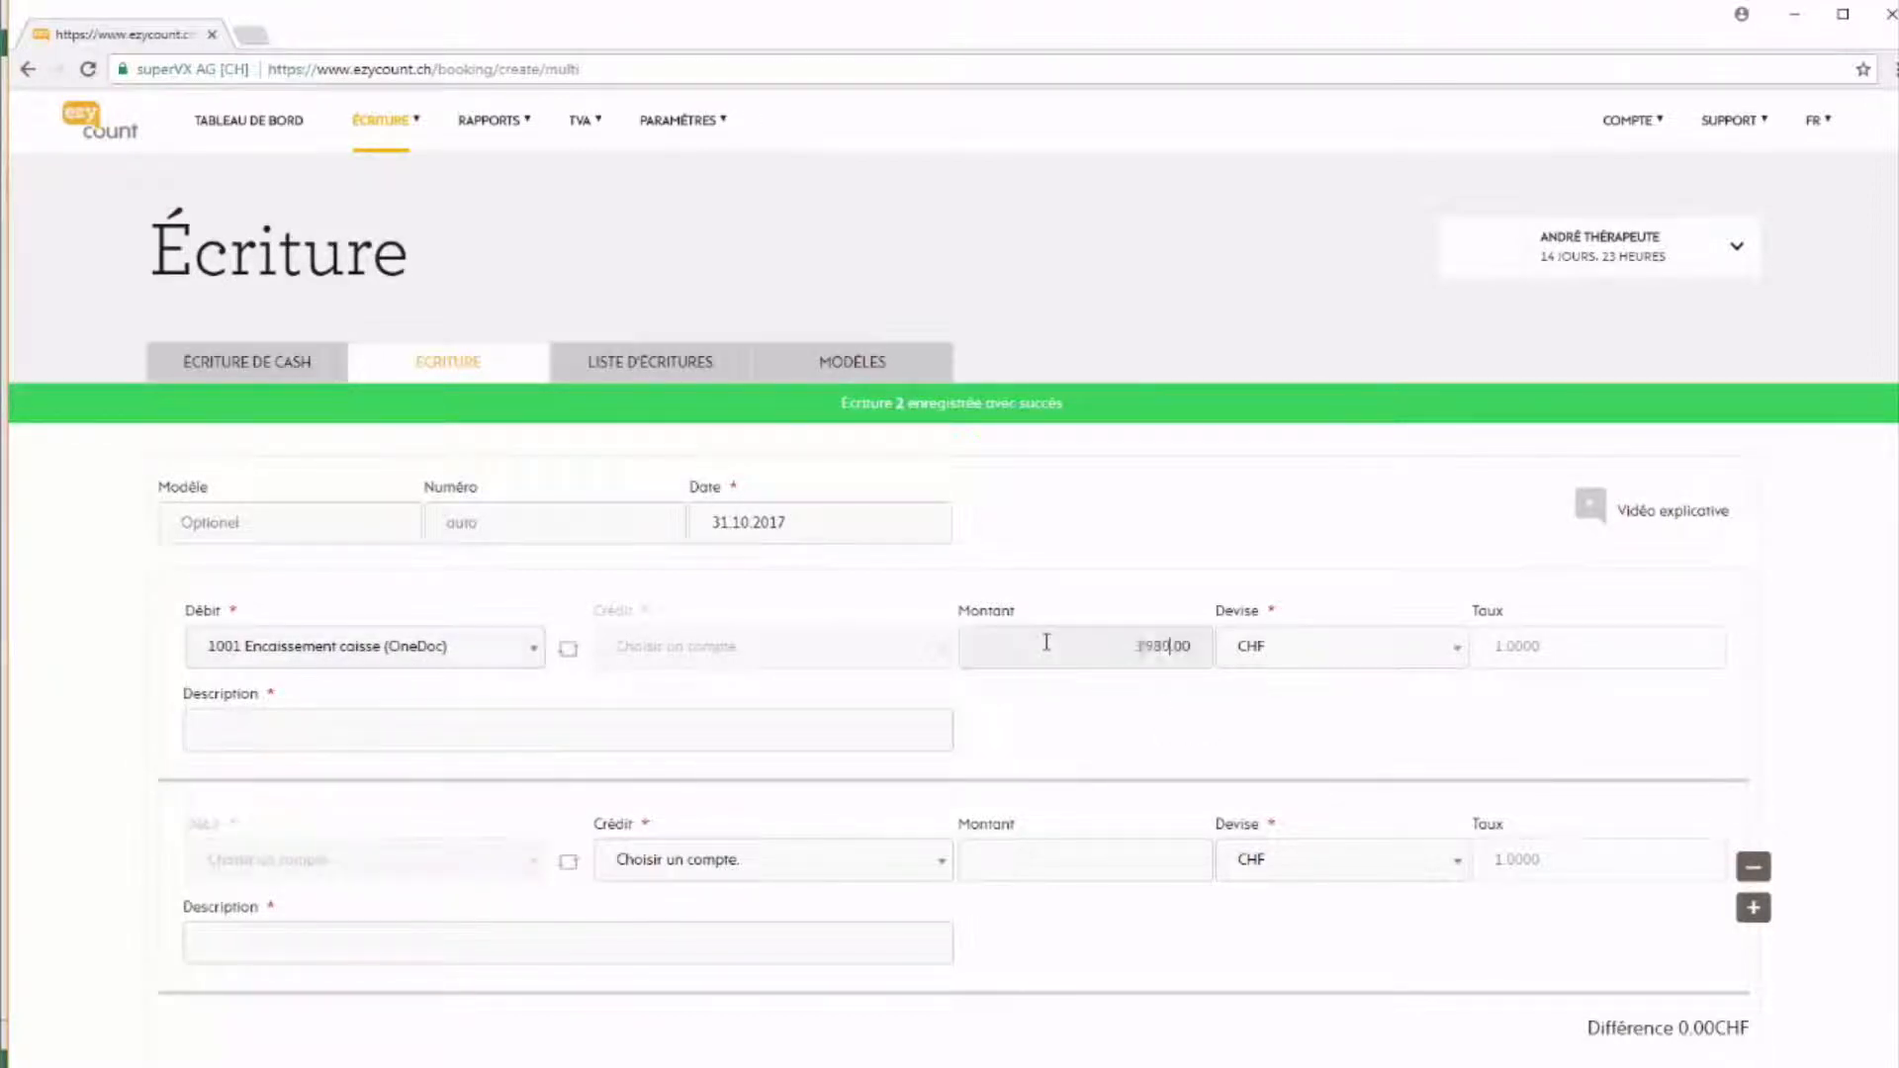
{"action": "left_click", "coordinate": [710, 732]}
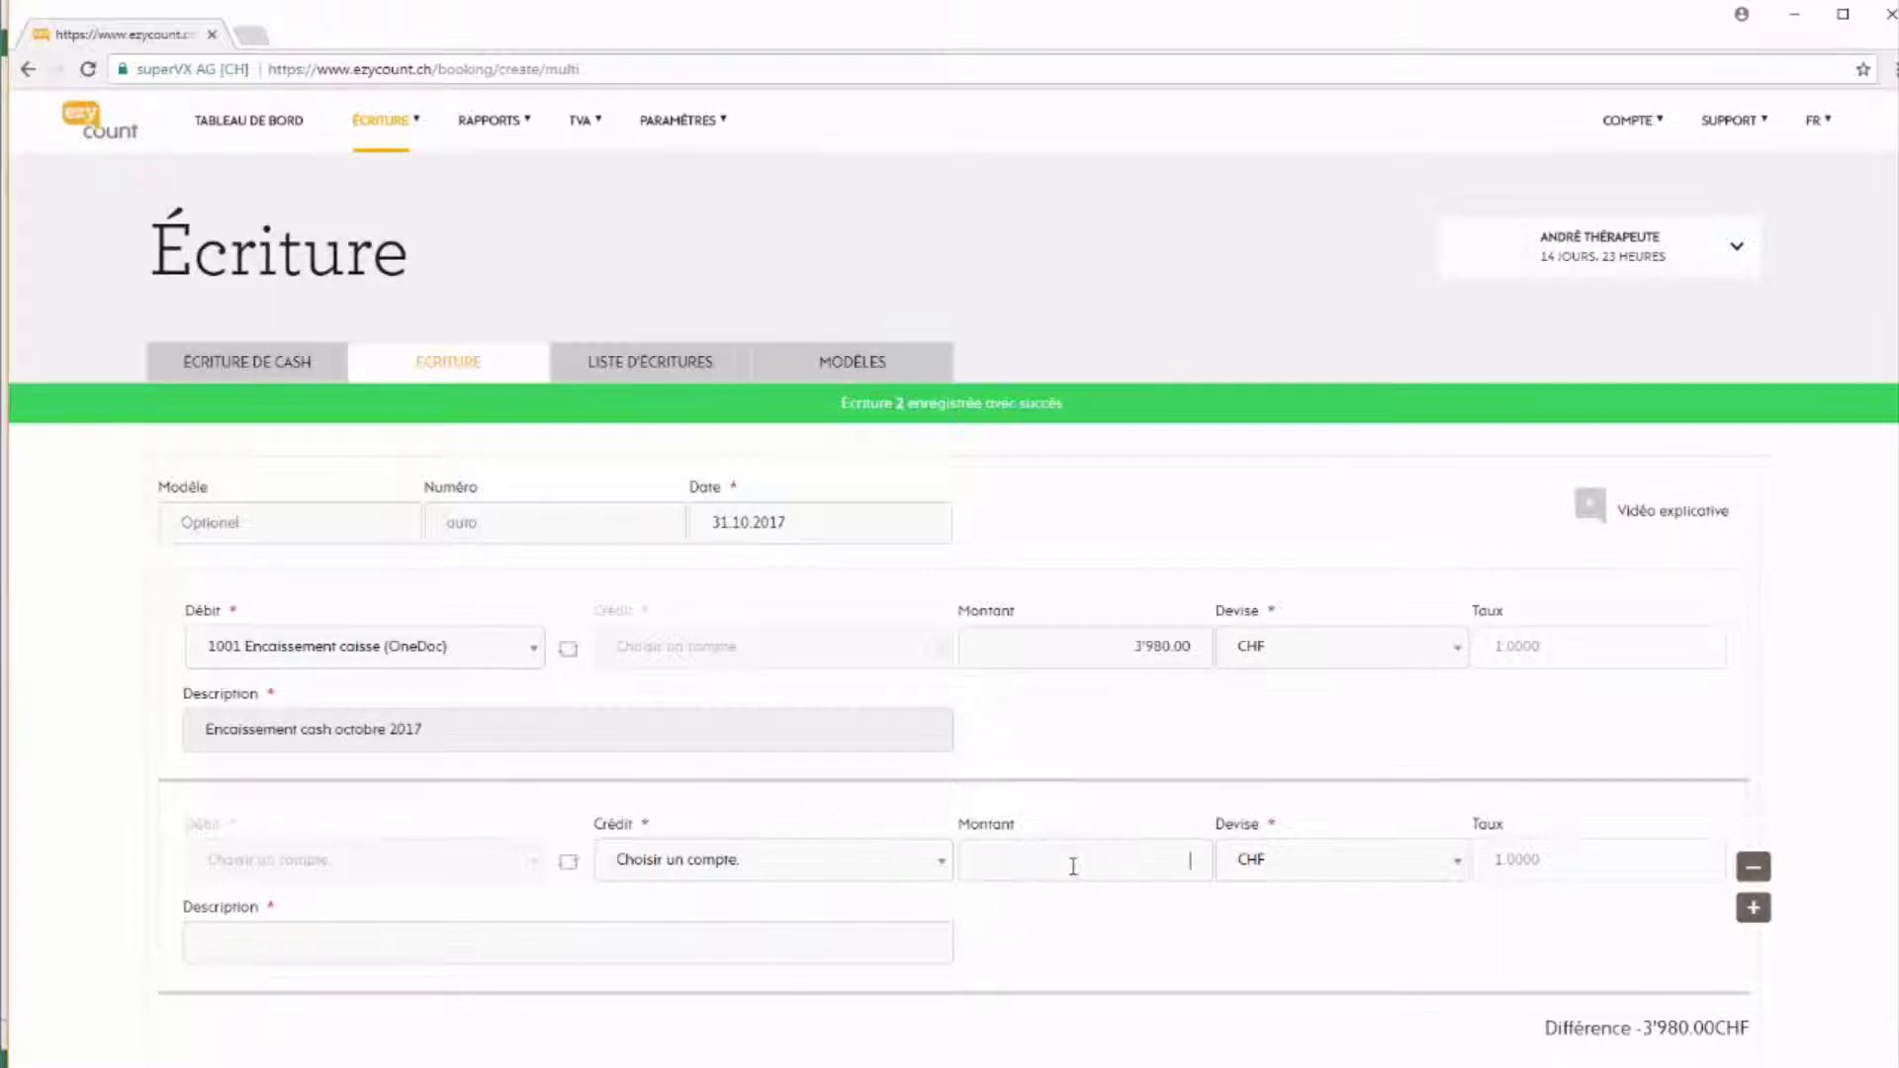
- Fill in the credit line with amount 270, account 3400 Ventes 8% and a copy of the debit line's description
{"action": "type", "text": "270.00"}
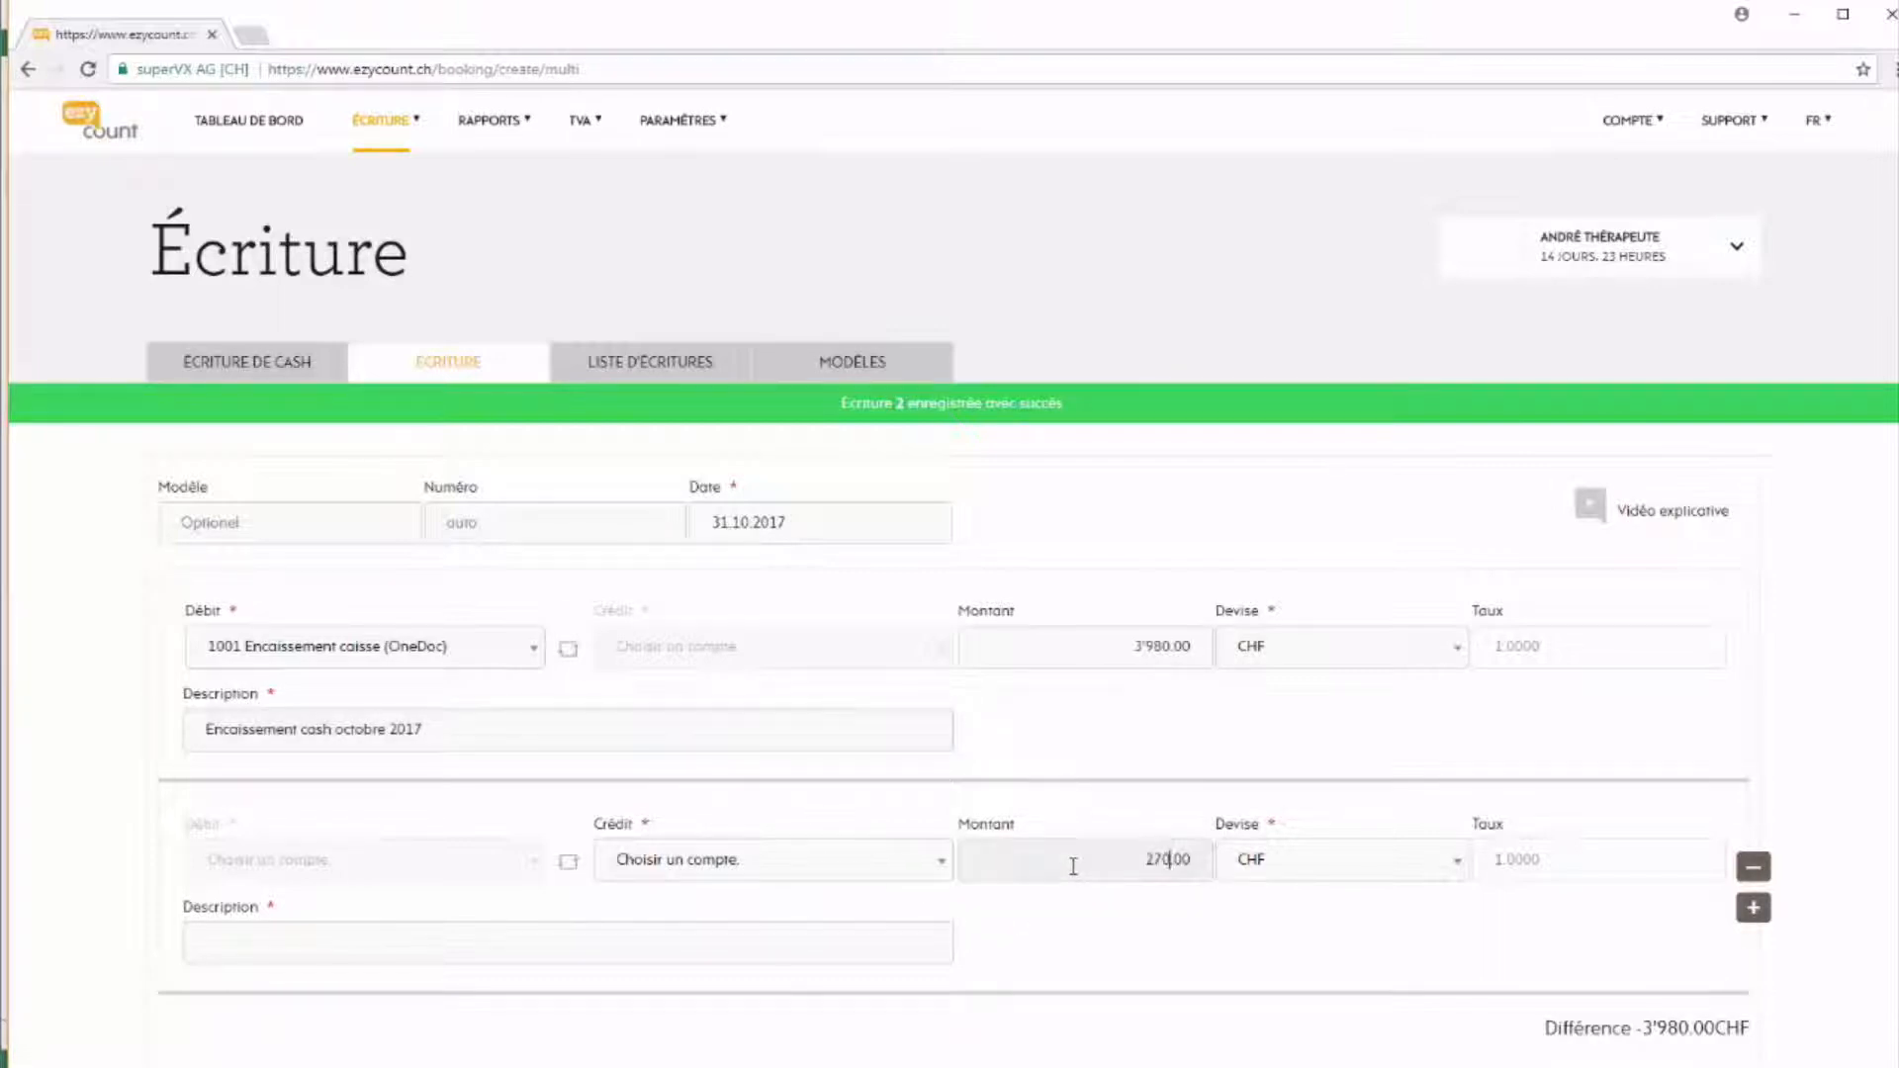
{"action": "left_click", "coordinate": [833, 866]}
{"action": "type", "text": "ventes"}
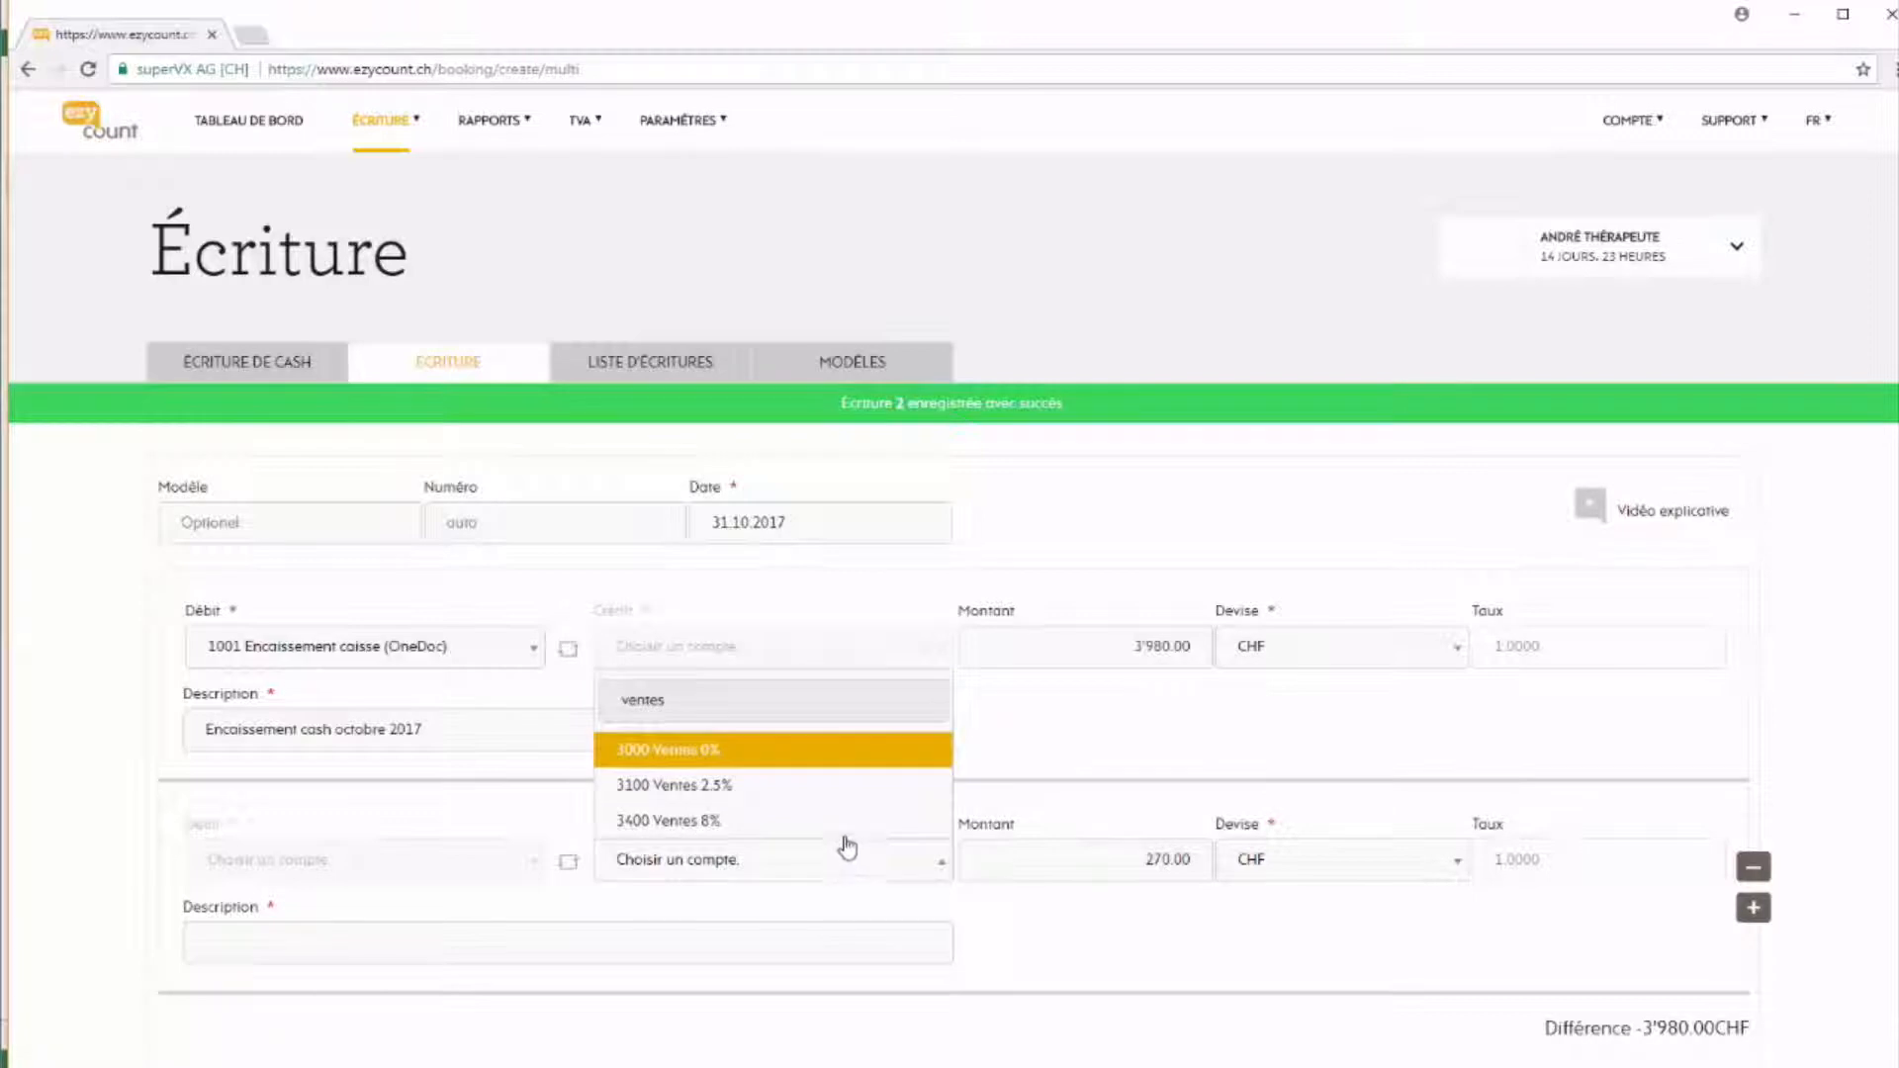
{"action": "left_click", "coordinate": [845, 831]}
{"action": "left_click_drag", "start_coordinate": [475, 729], "coordinate": [127, 729]}
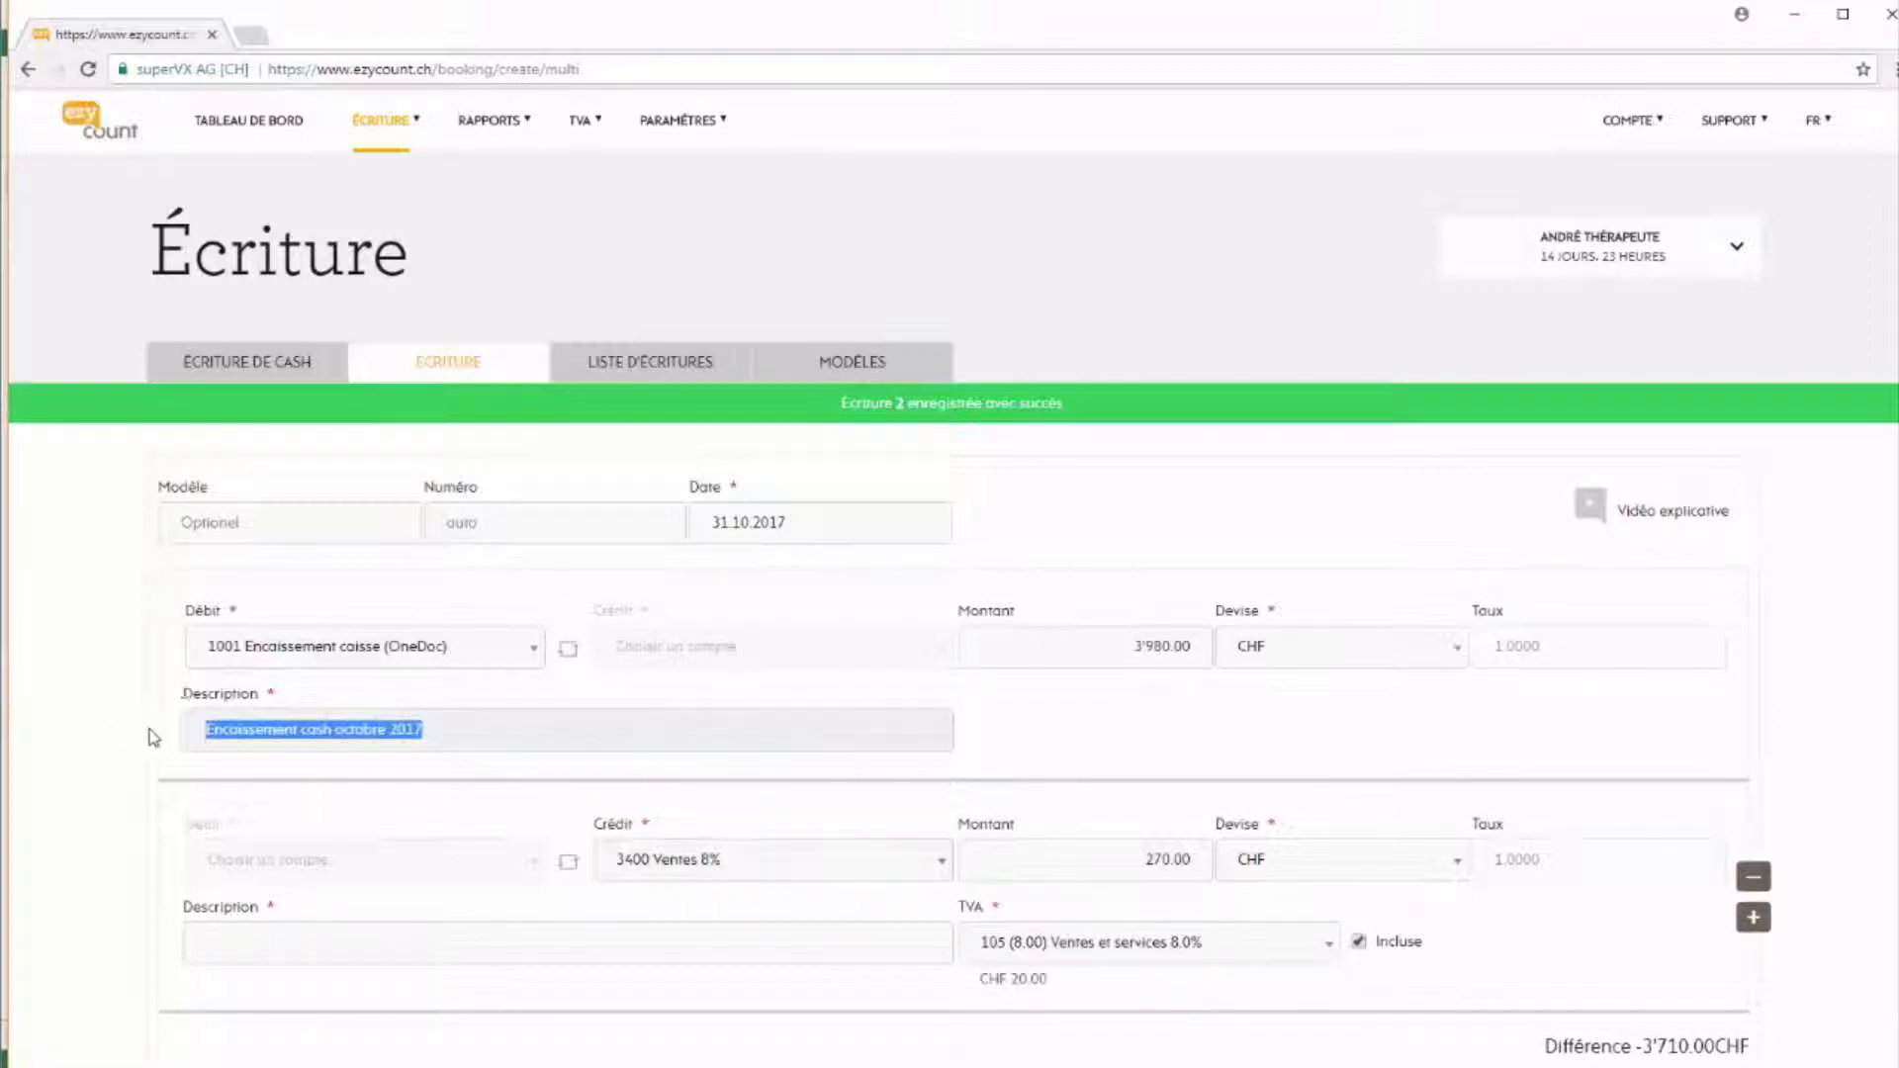
{"action": "key", "text": "ctrl+c"}
{"action": "left_click", "coordinate": [369, 936]}
{"action": "key", "text": "ctrl+v"}
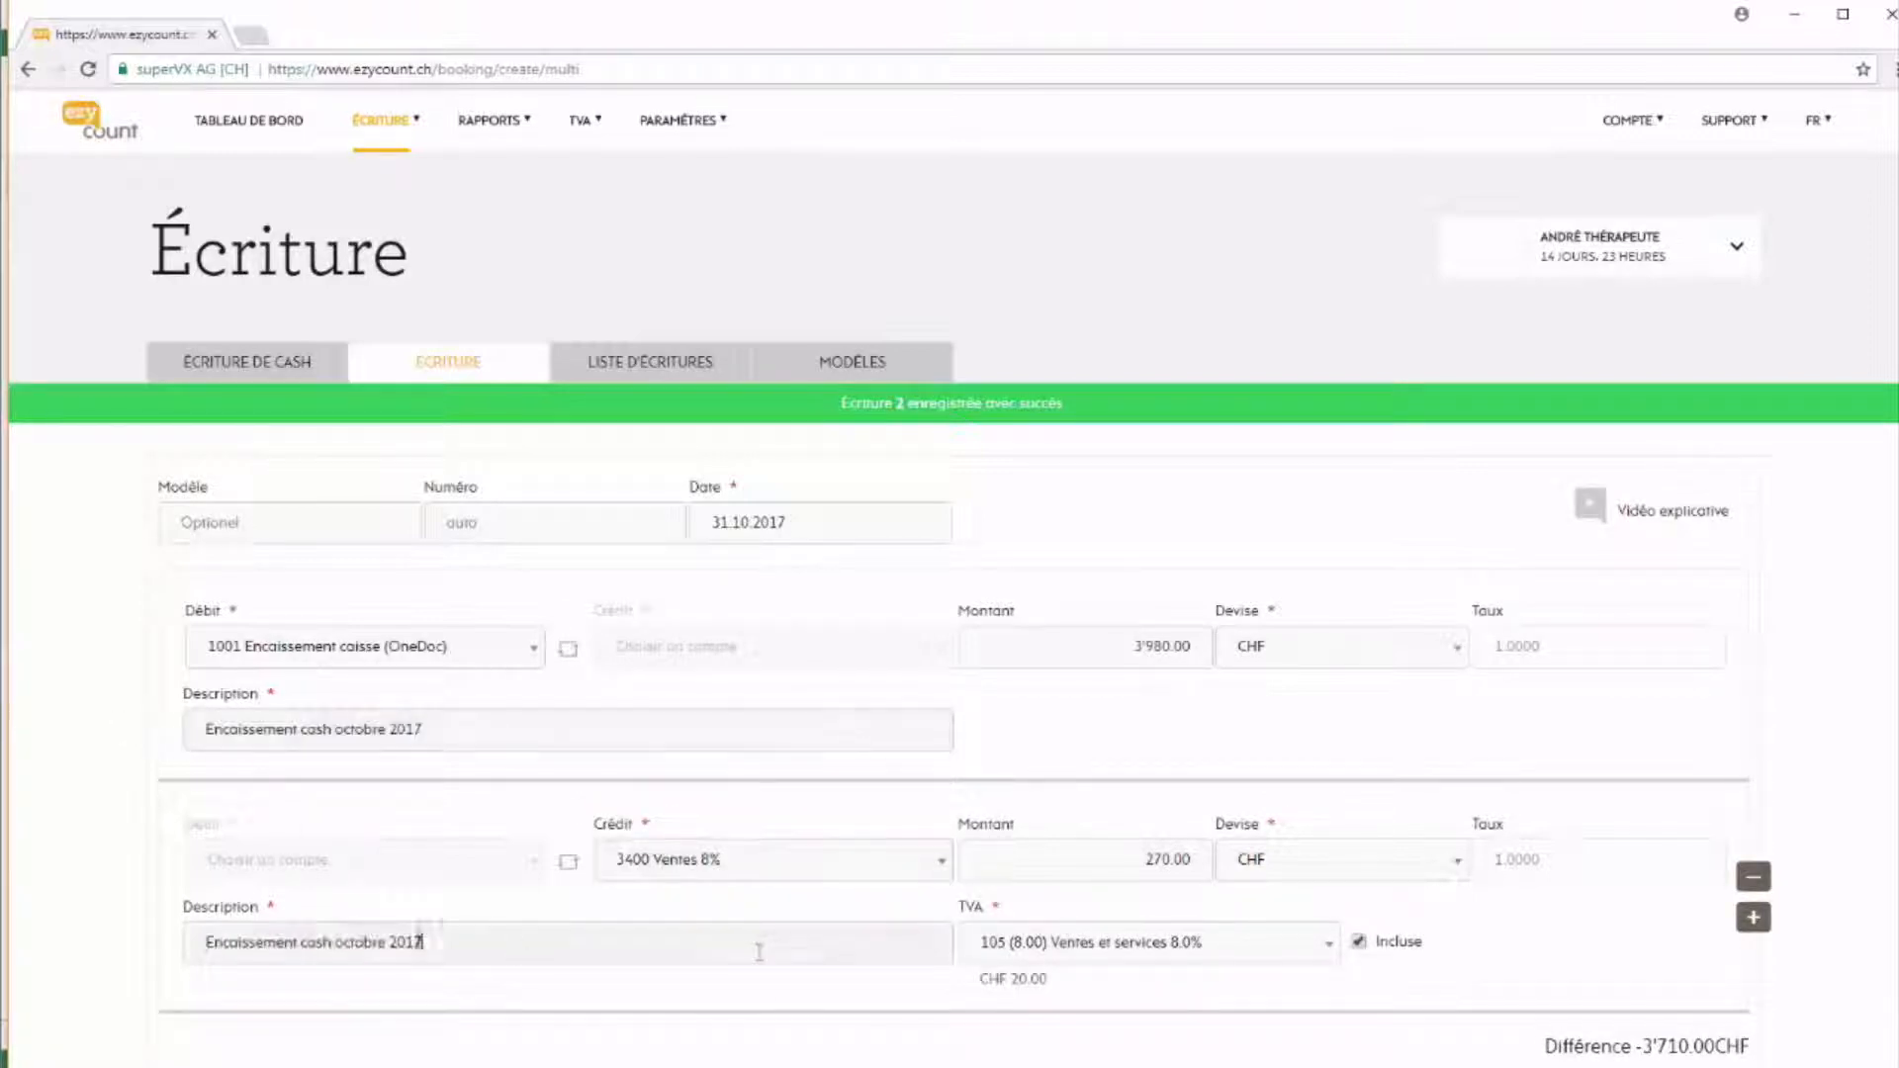
- Add a credit line on account 3100 Ventes 2.5% for 59.45 with VAT included and the copied description
{"action": "left_click", "coordinate": [1756, 919]}
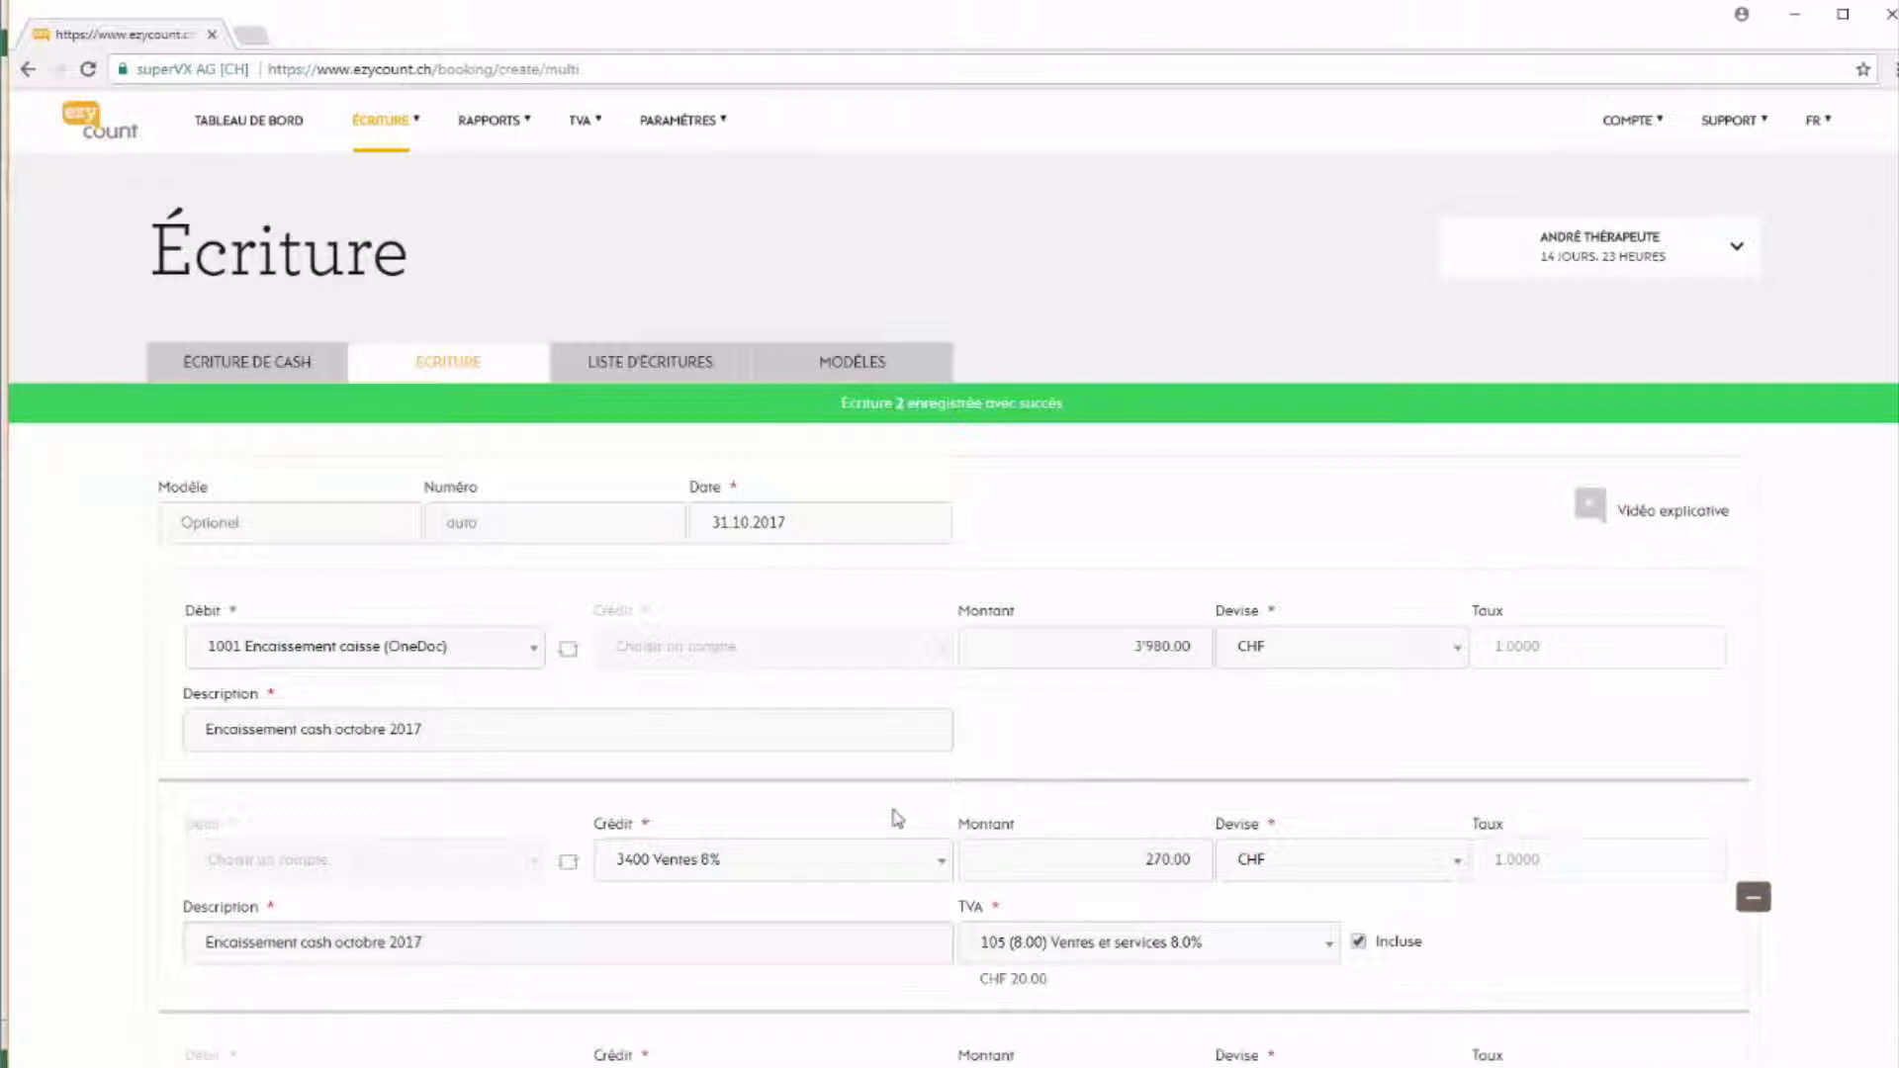
{"action": "scroll", "coordinate": [897, 817], "scroll_direction": "down", "scroll_amount": 3}
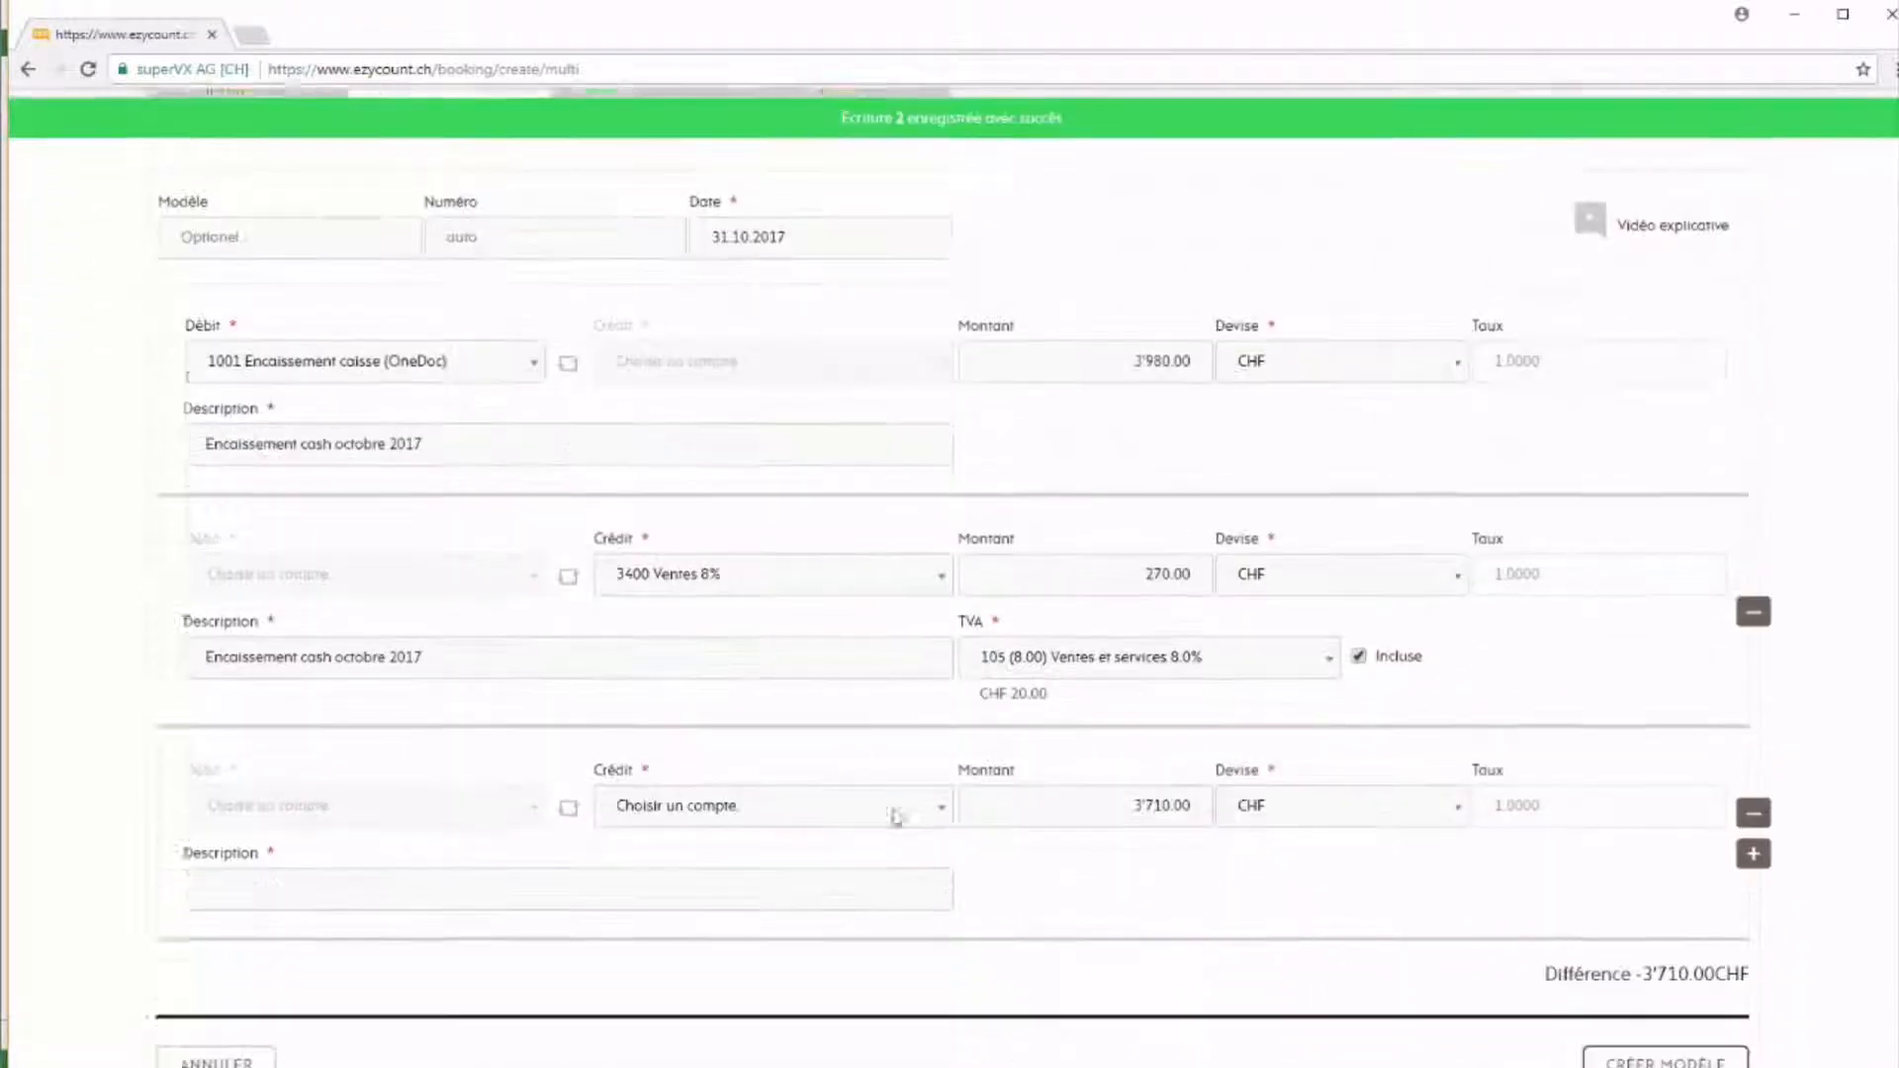
{"action": "left_click", "coordinate": [713, 771]}
{"action": "type", "text": "vente"}
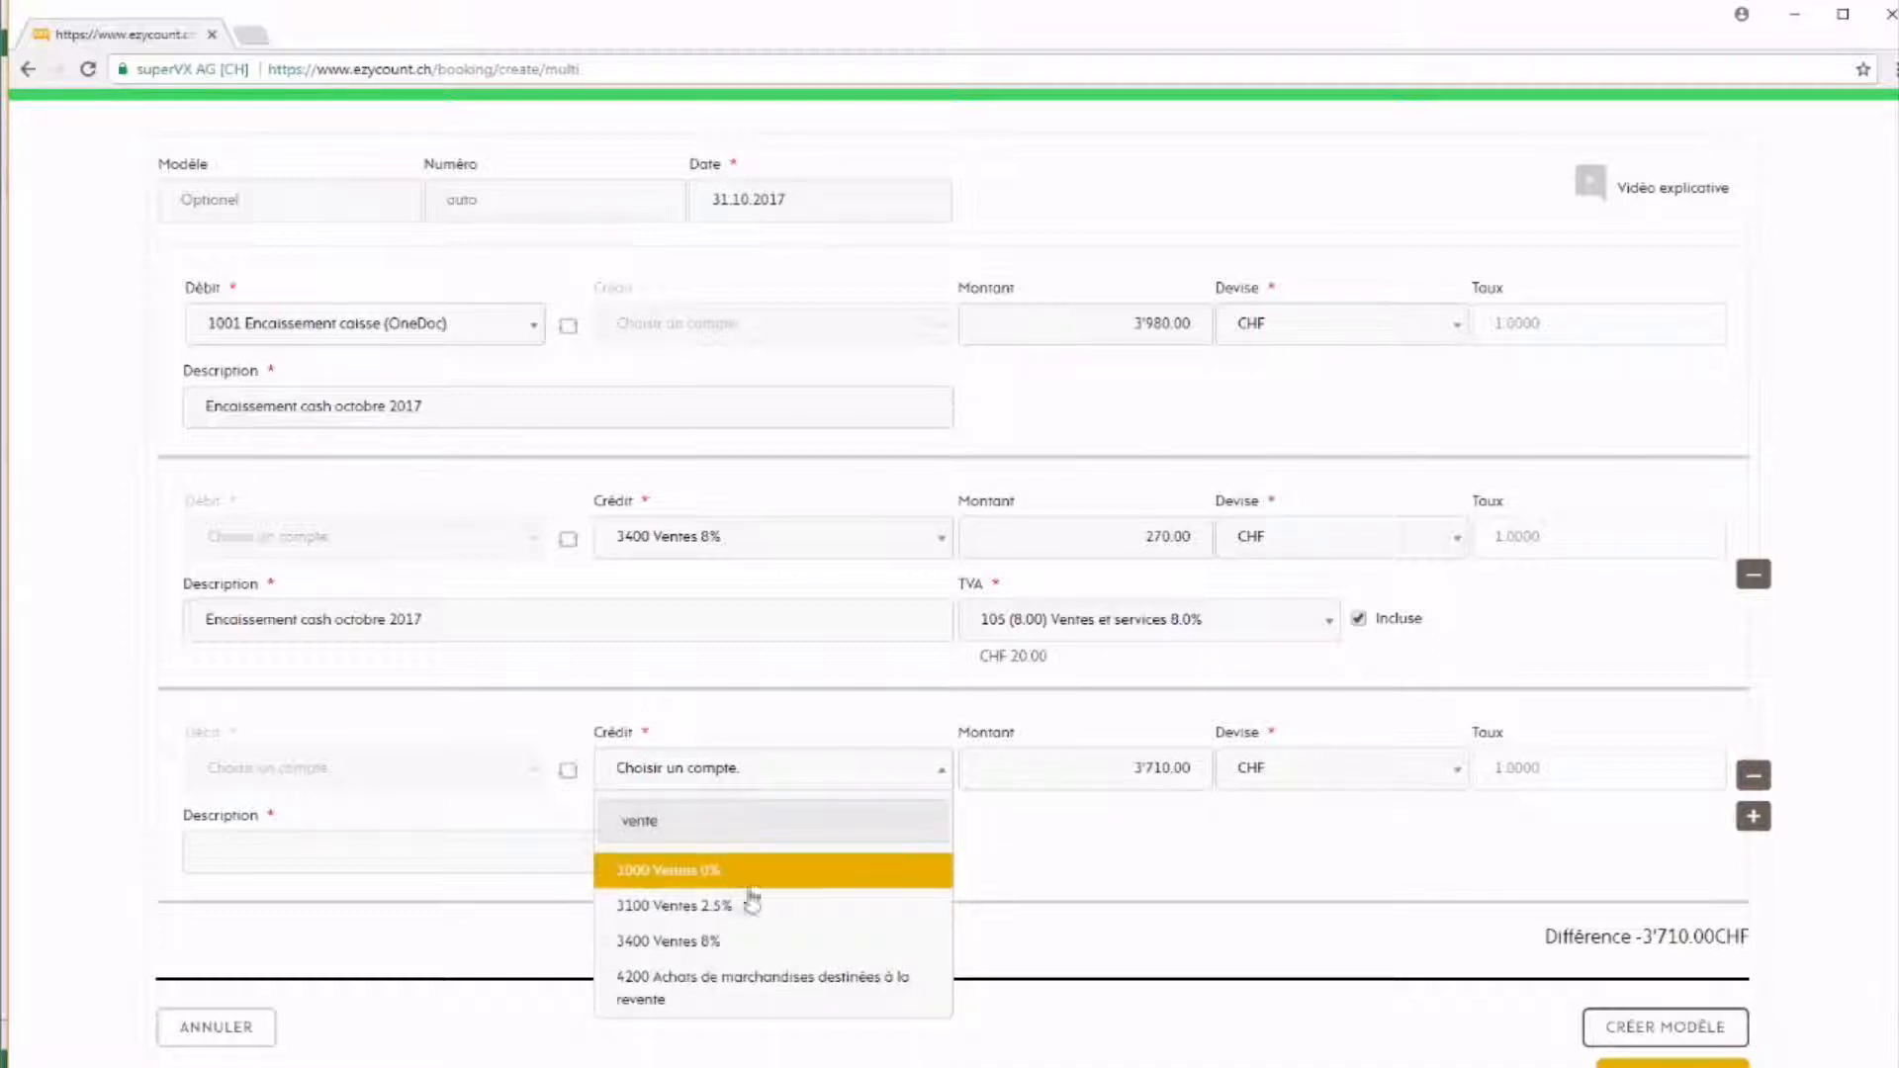
{"action": "left_click", "coordinate": [751, 903]}
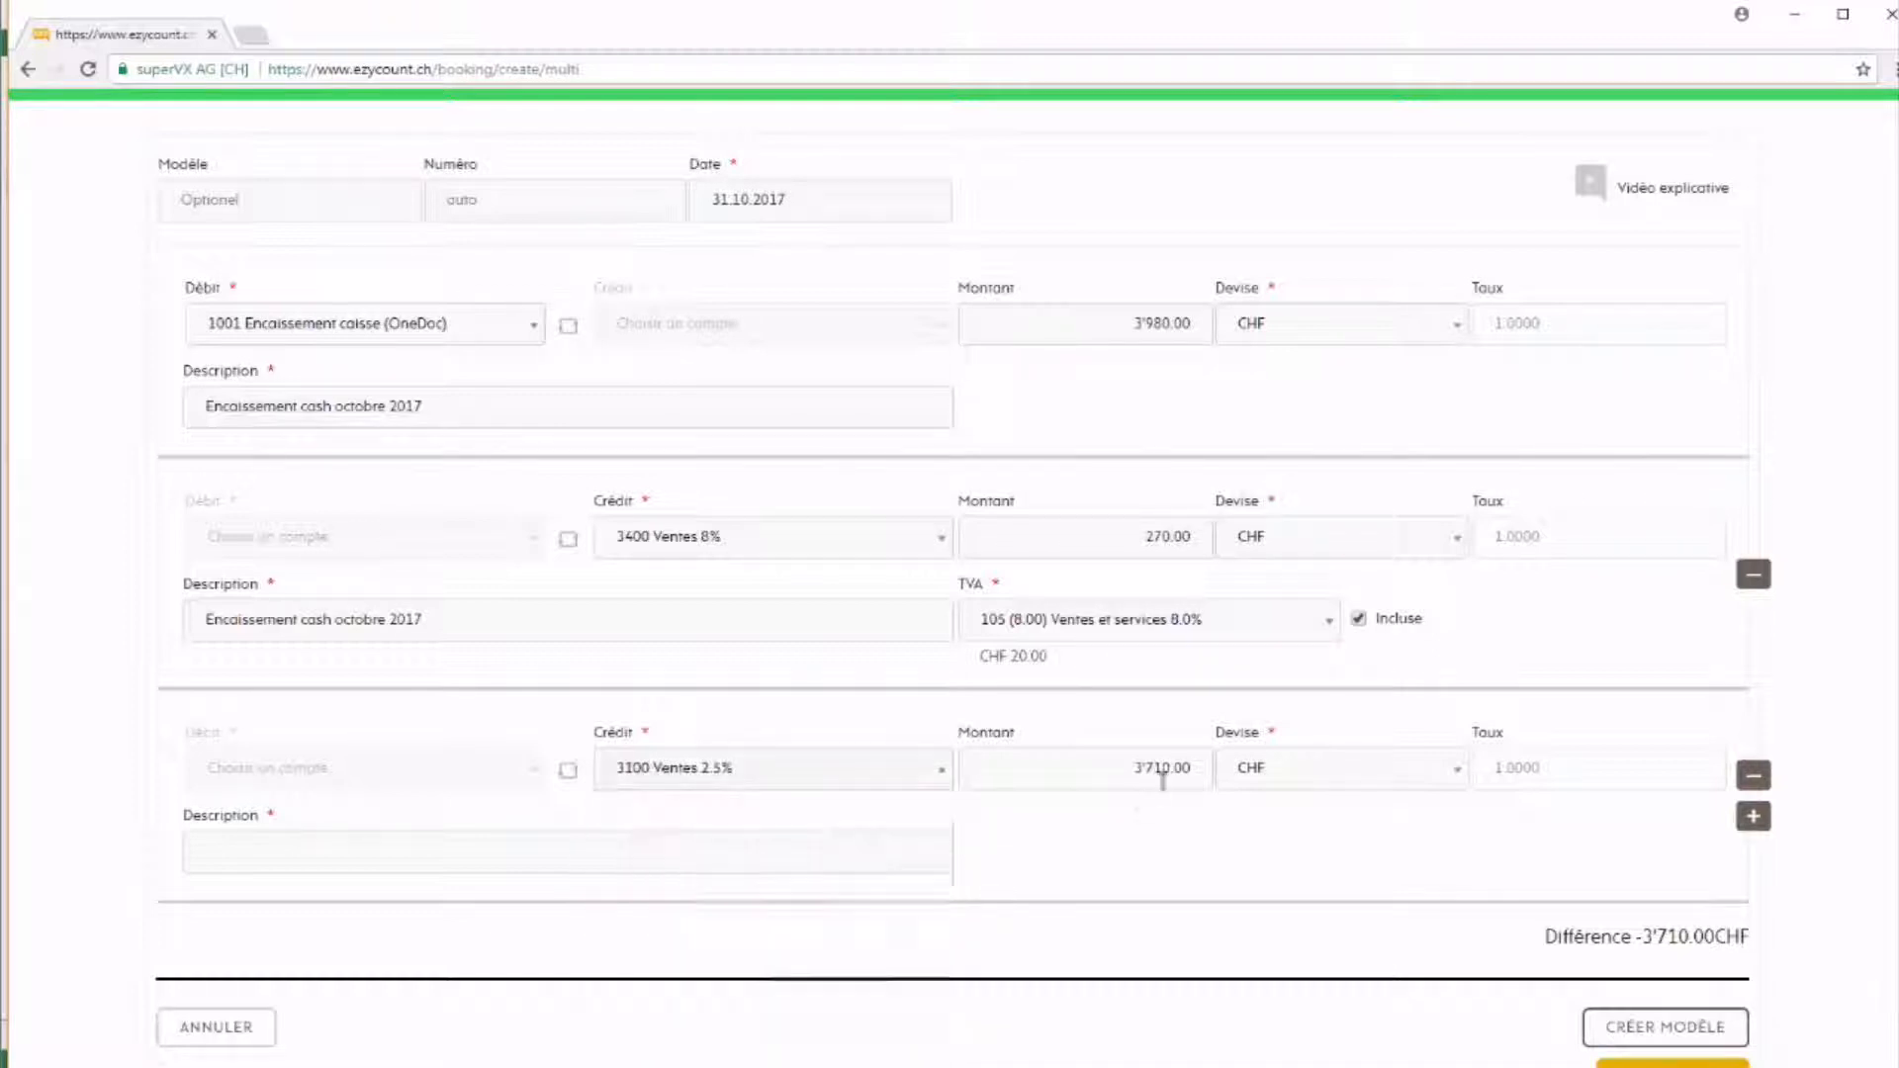
{"action": "double_click", "coordinate": [1163, 768]}
{"action": "type", "text": "59.45"}
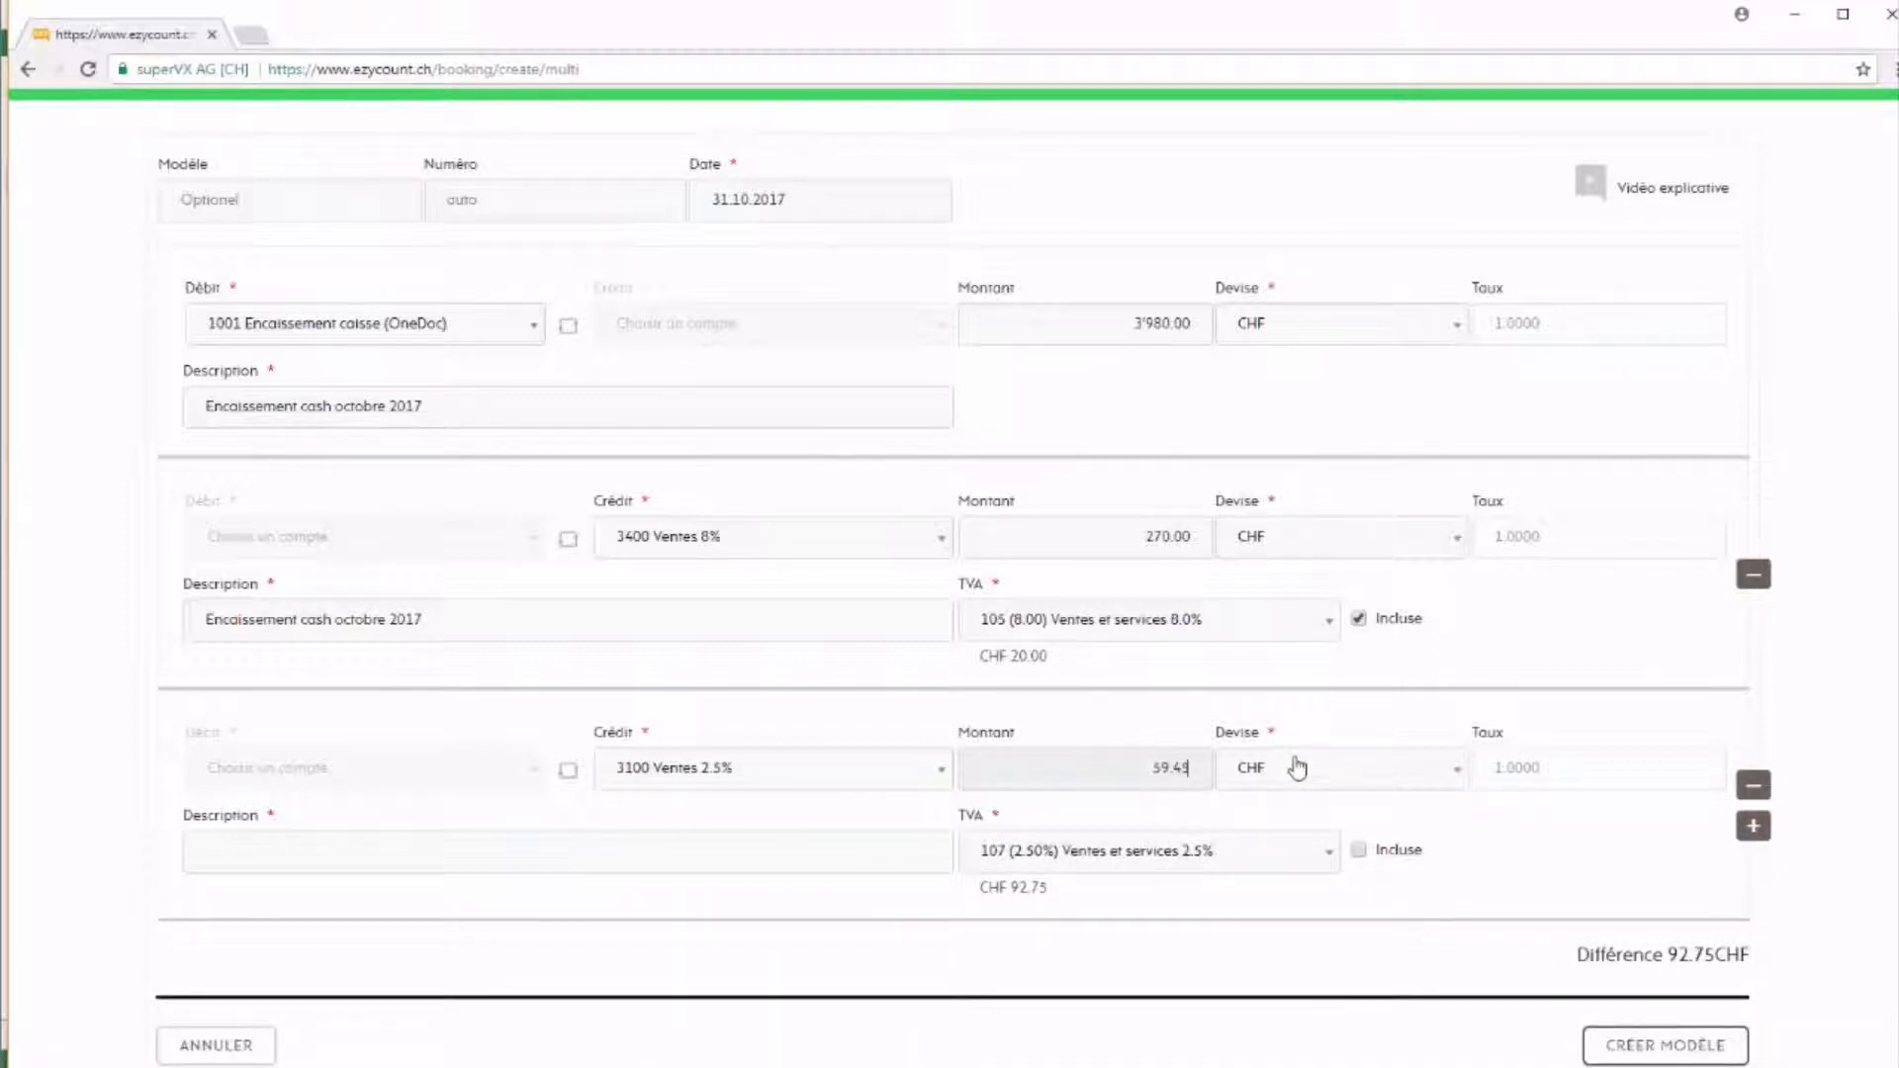
{"action": "left_click", "coordinate": [1409, 851]}
{"action": "left_click", "coordinate": [589, 847]}
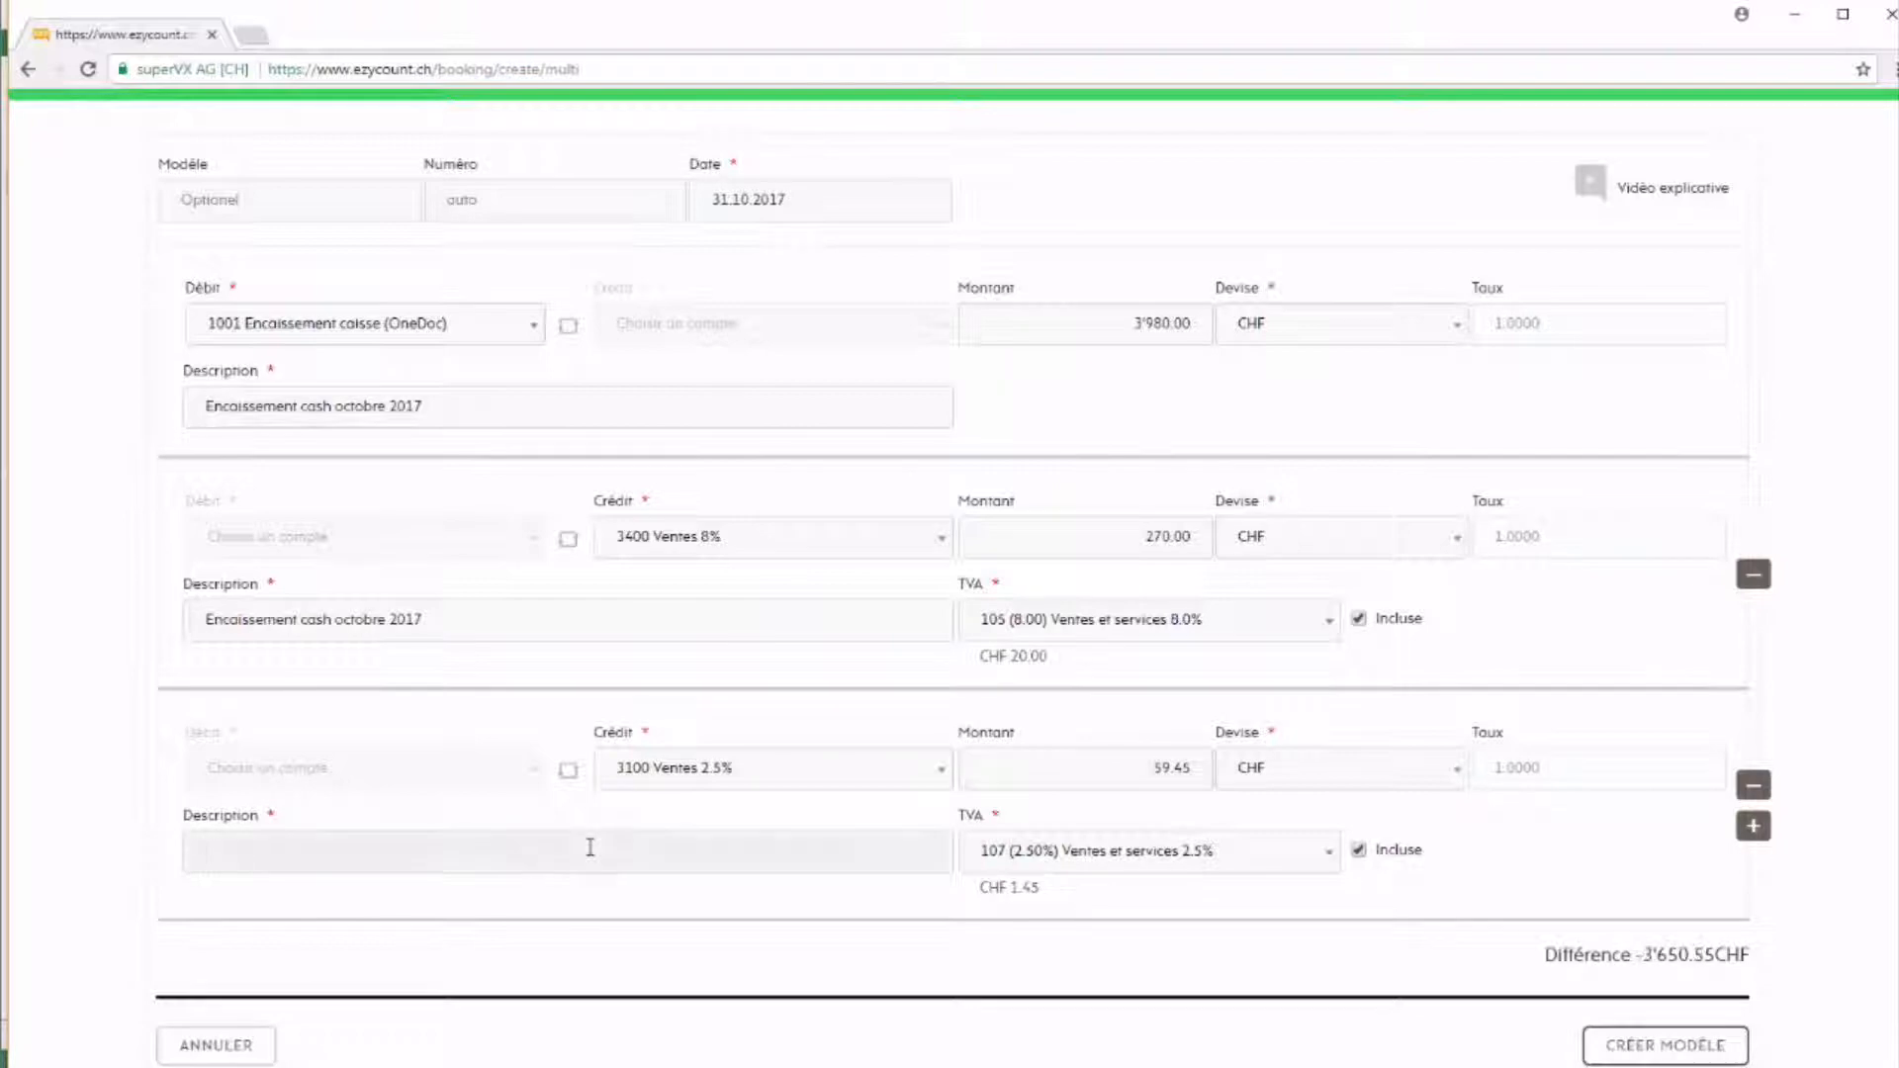
{"action": "key", "text": "ctrl+v"}
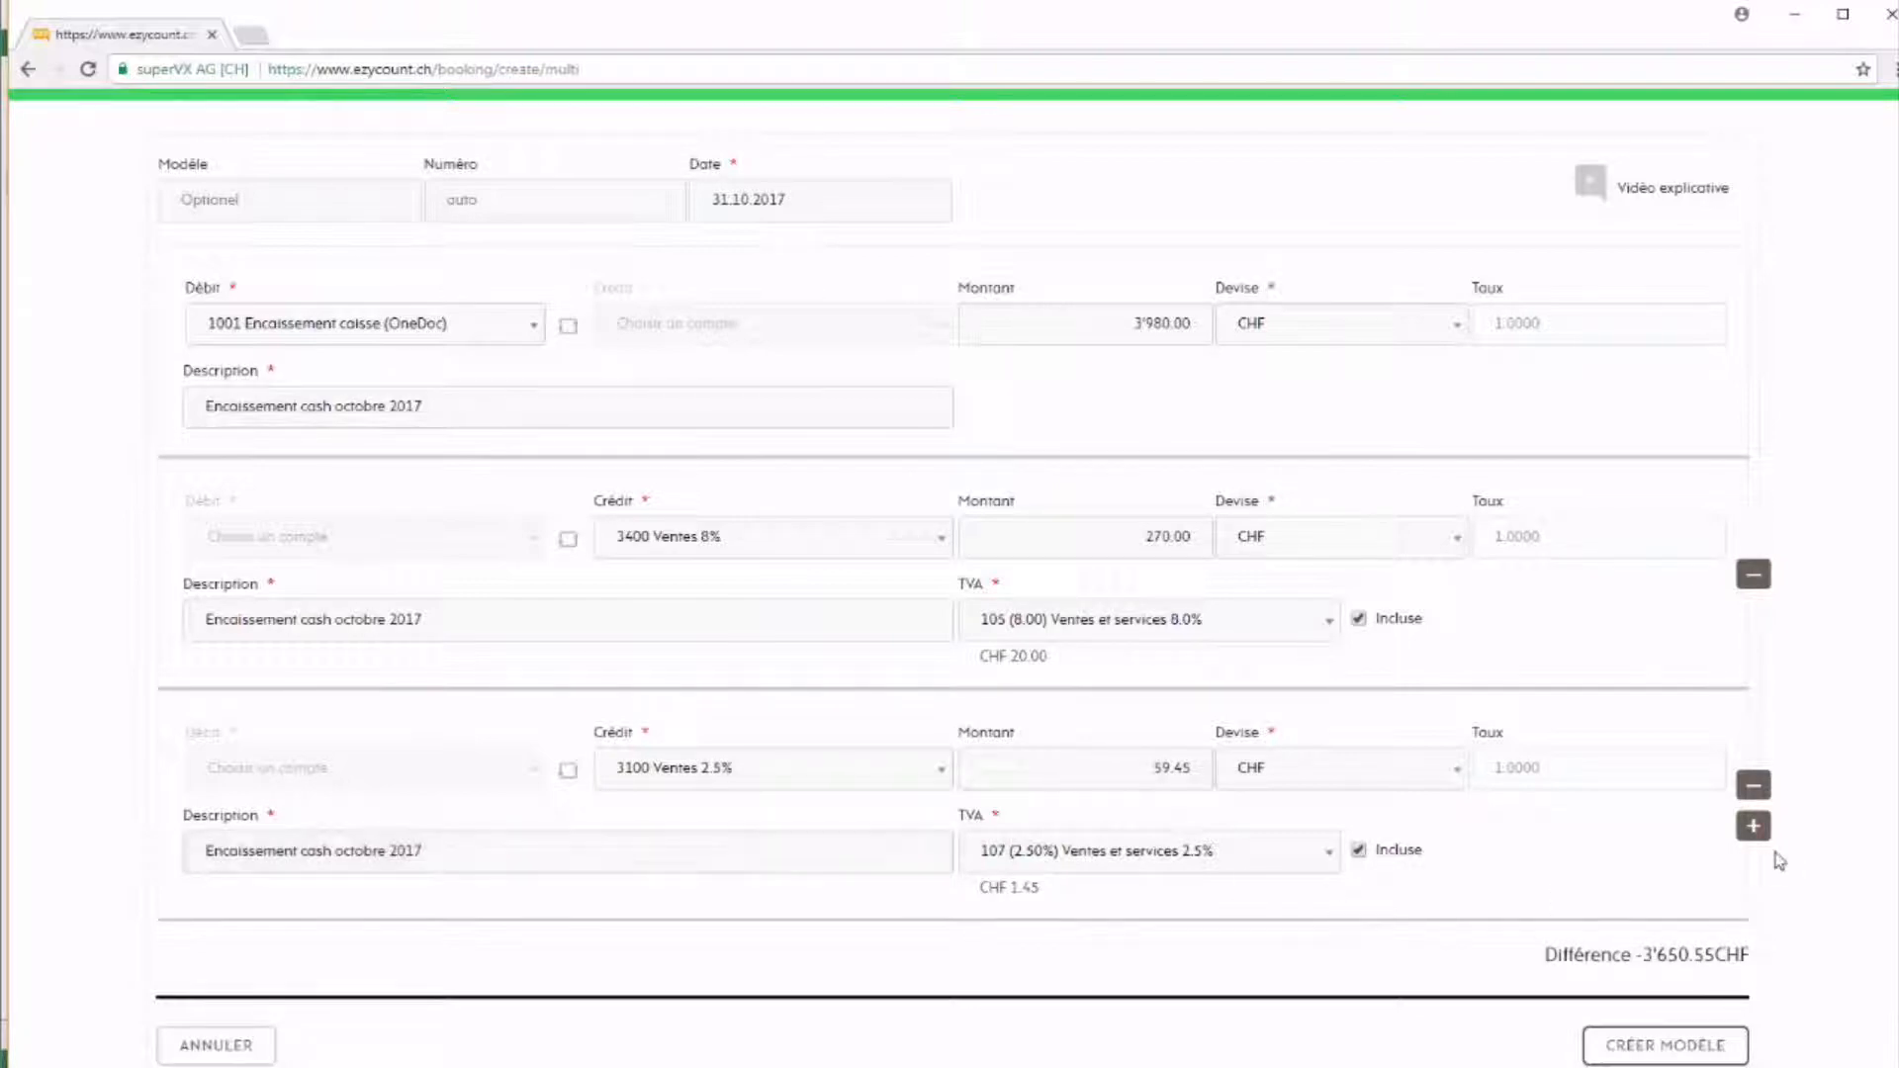
- Add a credit line for the remaining 3650.55 on account 3000 Ventes 0% with the copied description, and save the entry
{"action": "left_click", "coordinate": [1753, 826]}
{"action": "scroll", "coordinate": [1257, 845], "scroll_direction": "down", "scroll_amount": 2}
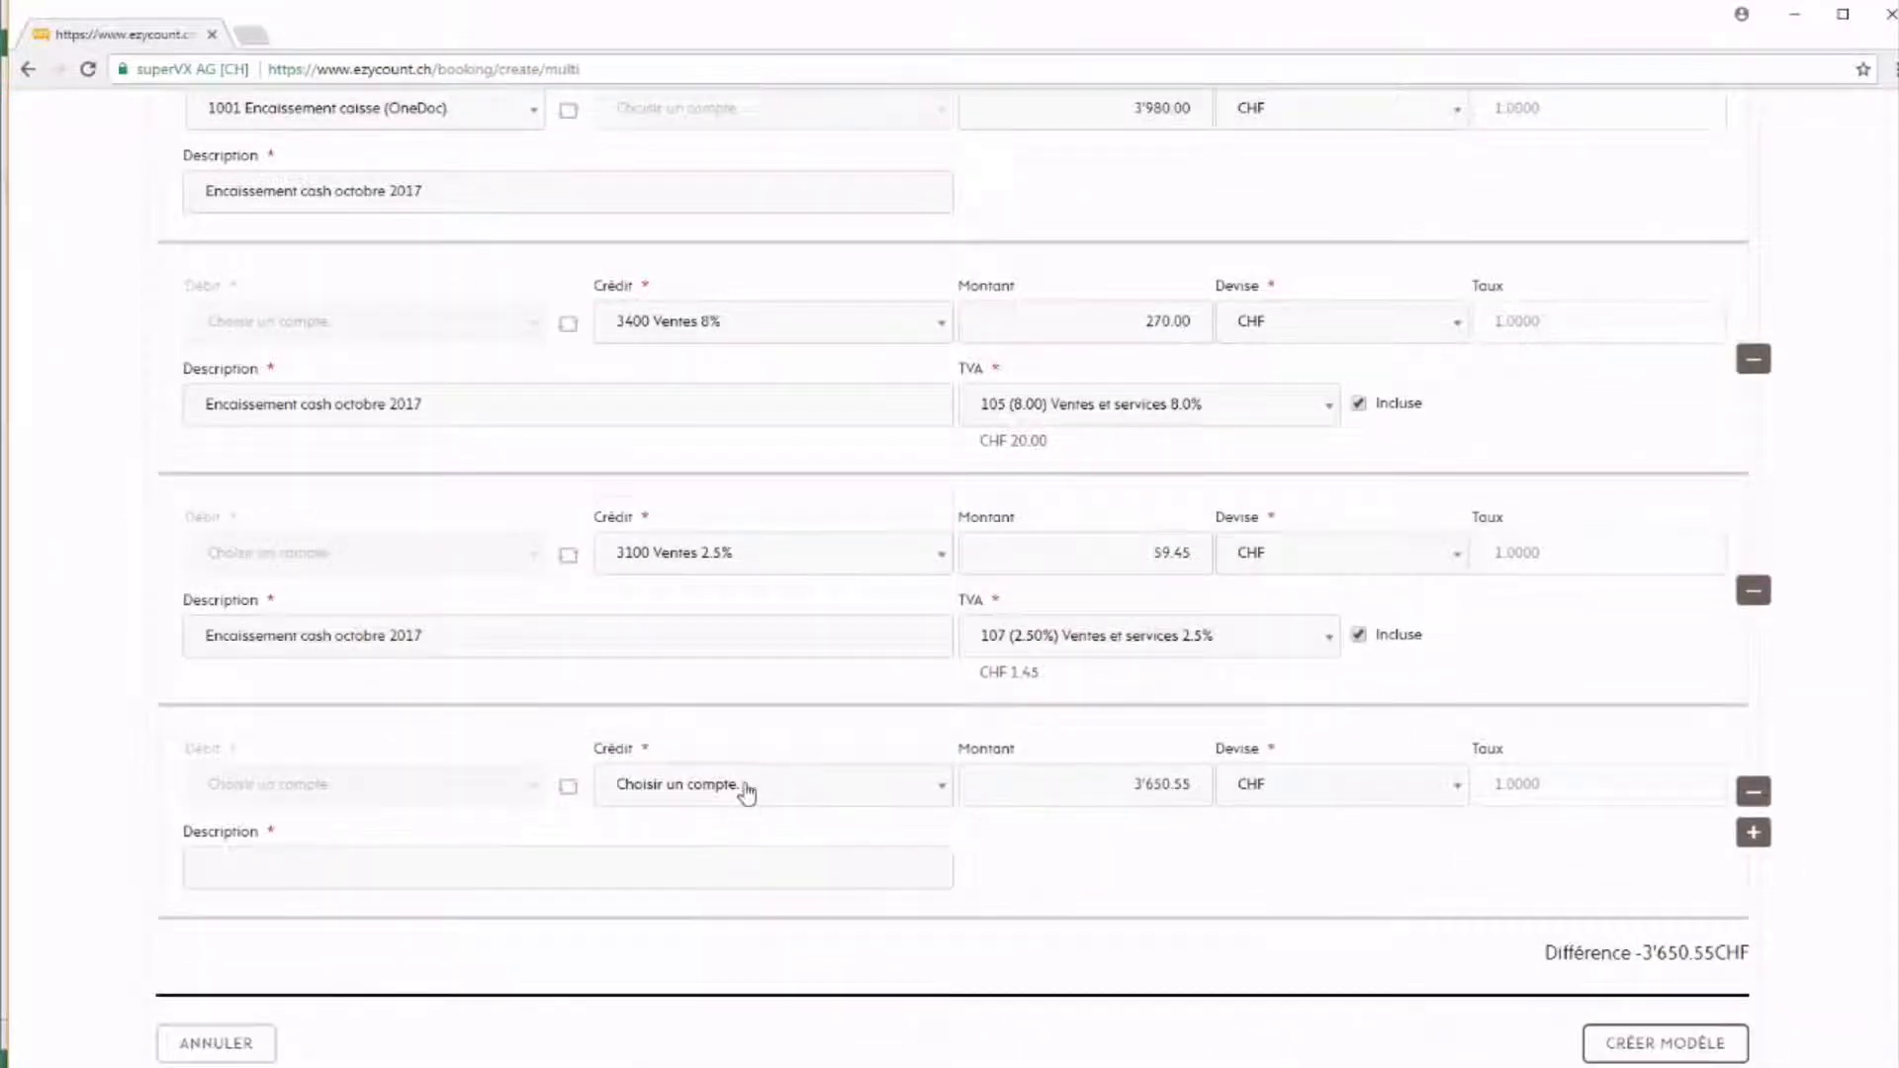
{"action": "left_click", "coordinate": [746, 788]}
{"action": "type", "text": "ventes"}
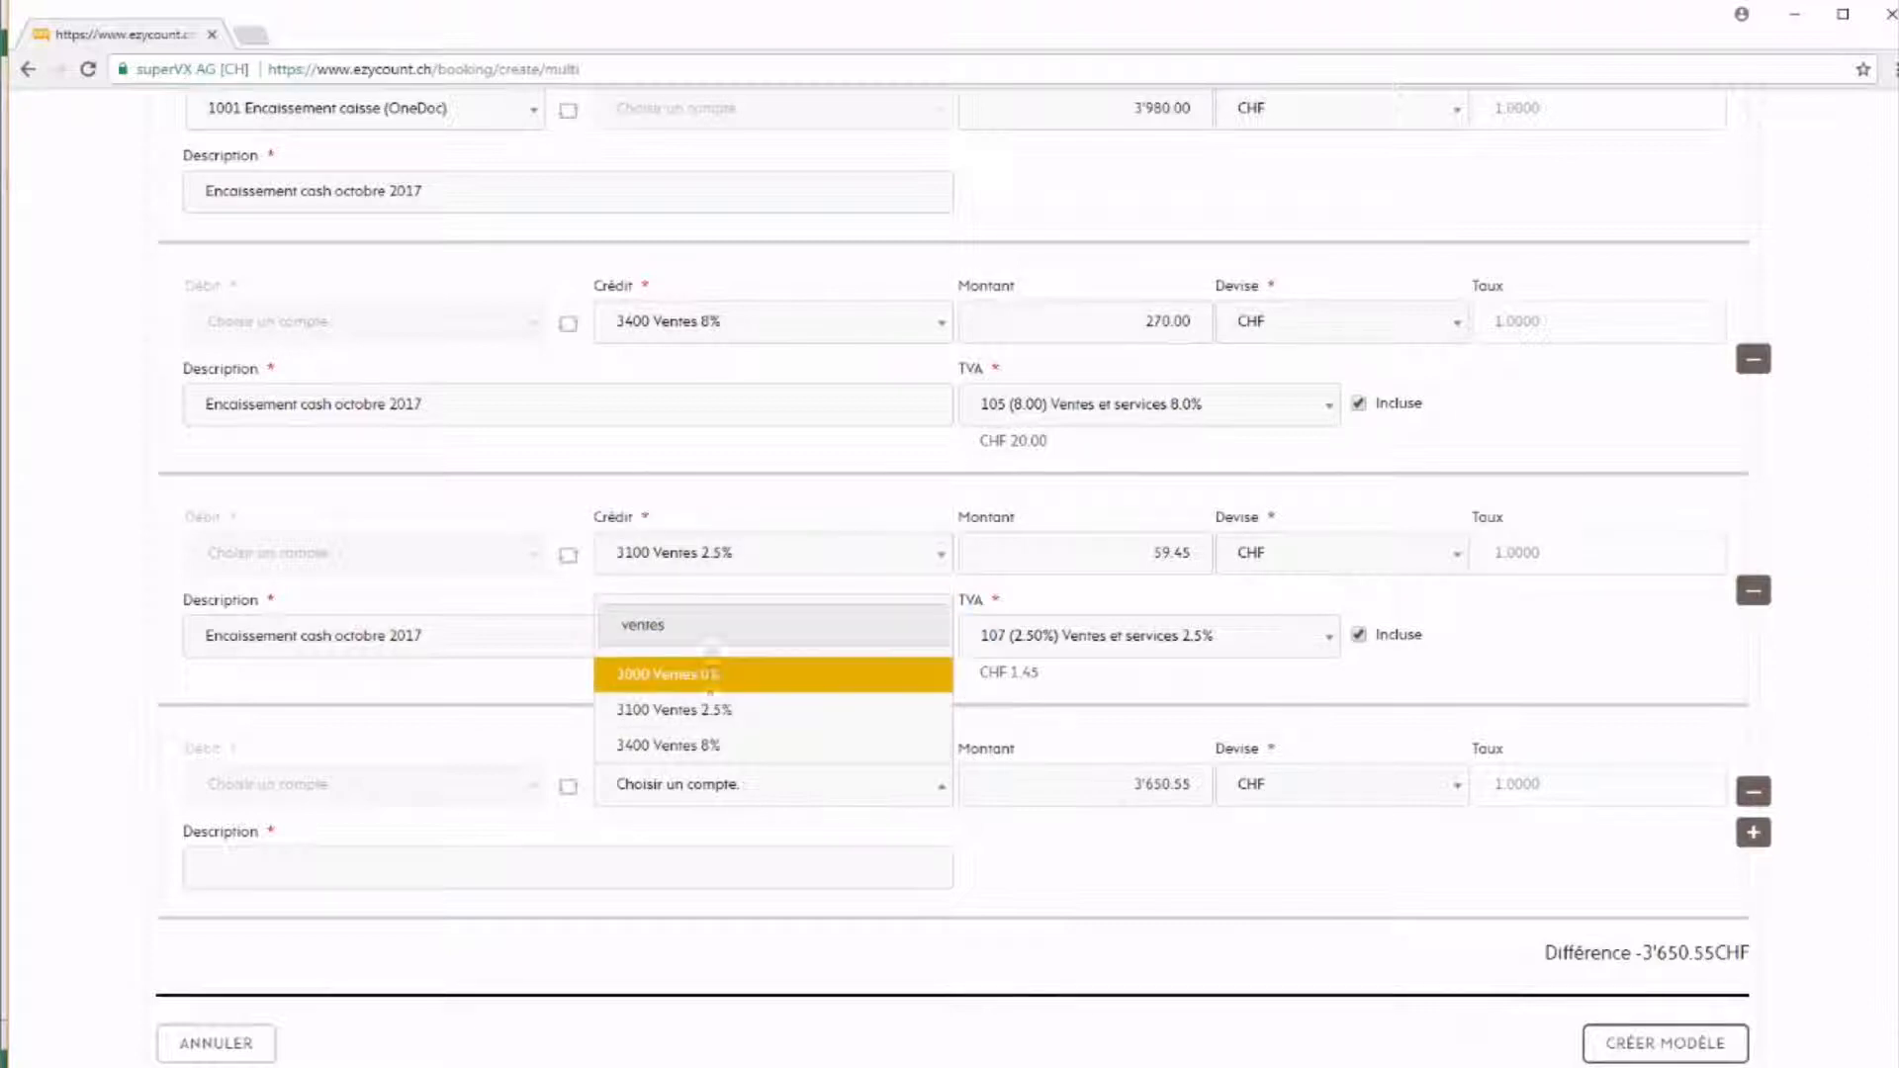
{"action": "left_click", "coordinate": [710, 677]}
{"action": "left_click", "coordinate": [1410, 870]}
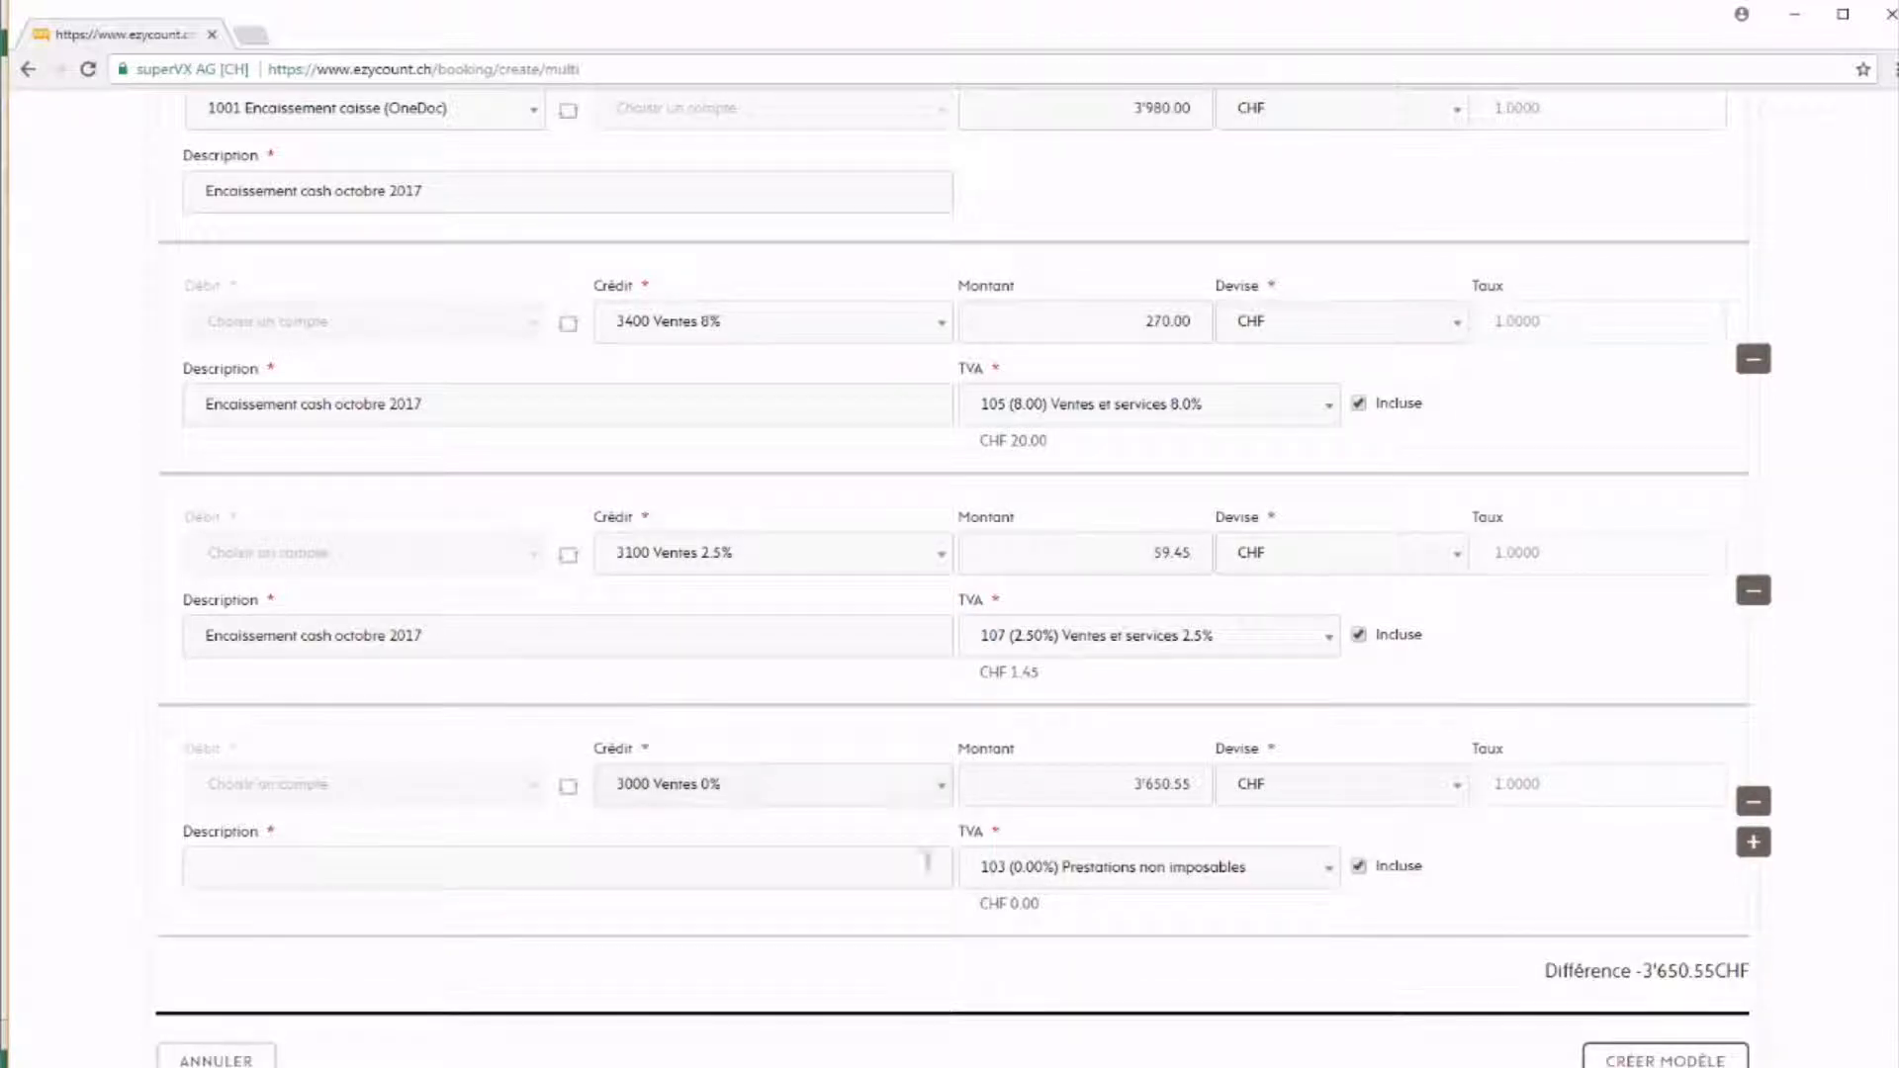
{"action": "key", "text": "ctrl+v"}
{"action": "scroll", "coordinate": [1455, 878], "scroll_direction": "down", "scroll_amount": 1}
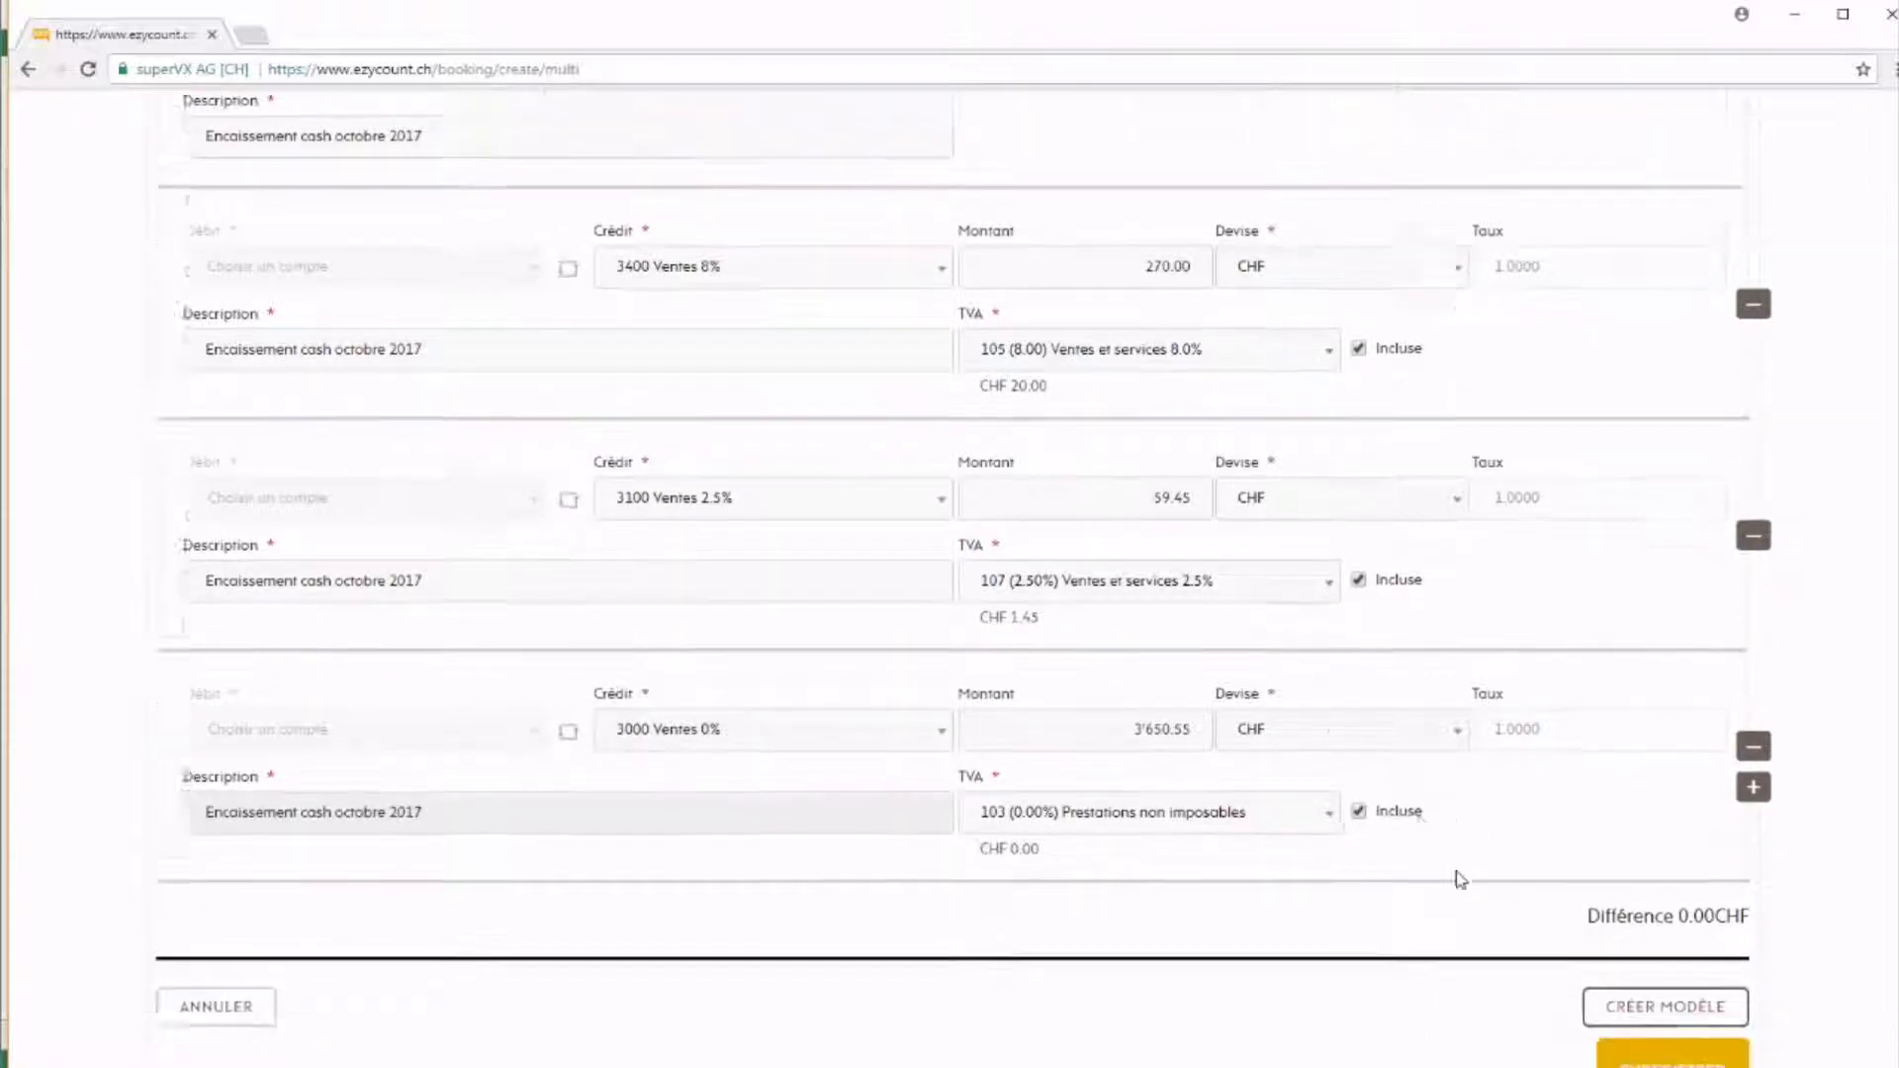
{"action": "left_click", "coordinate": [1667, 1013]}
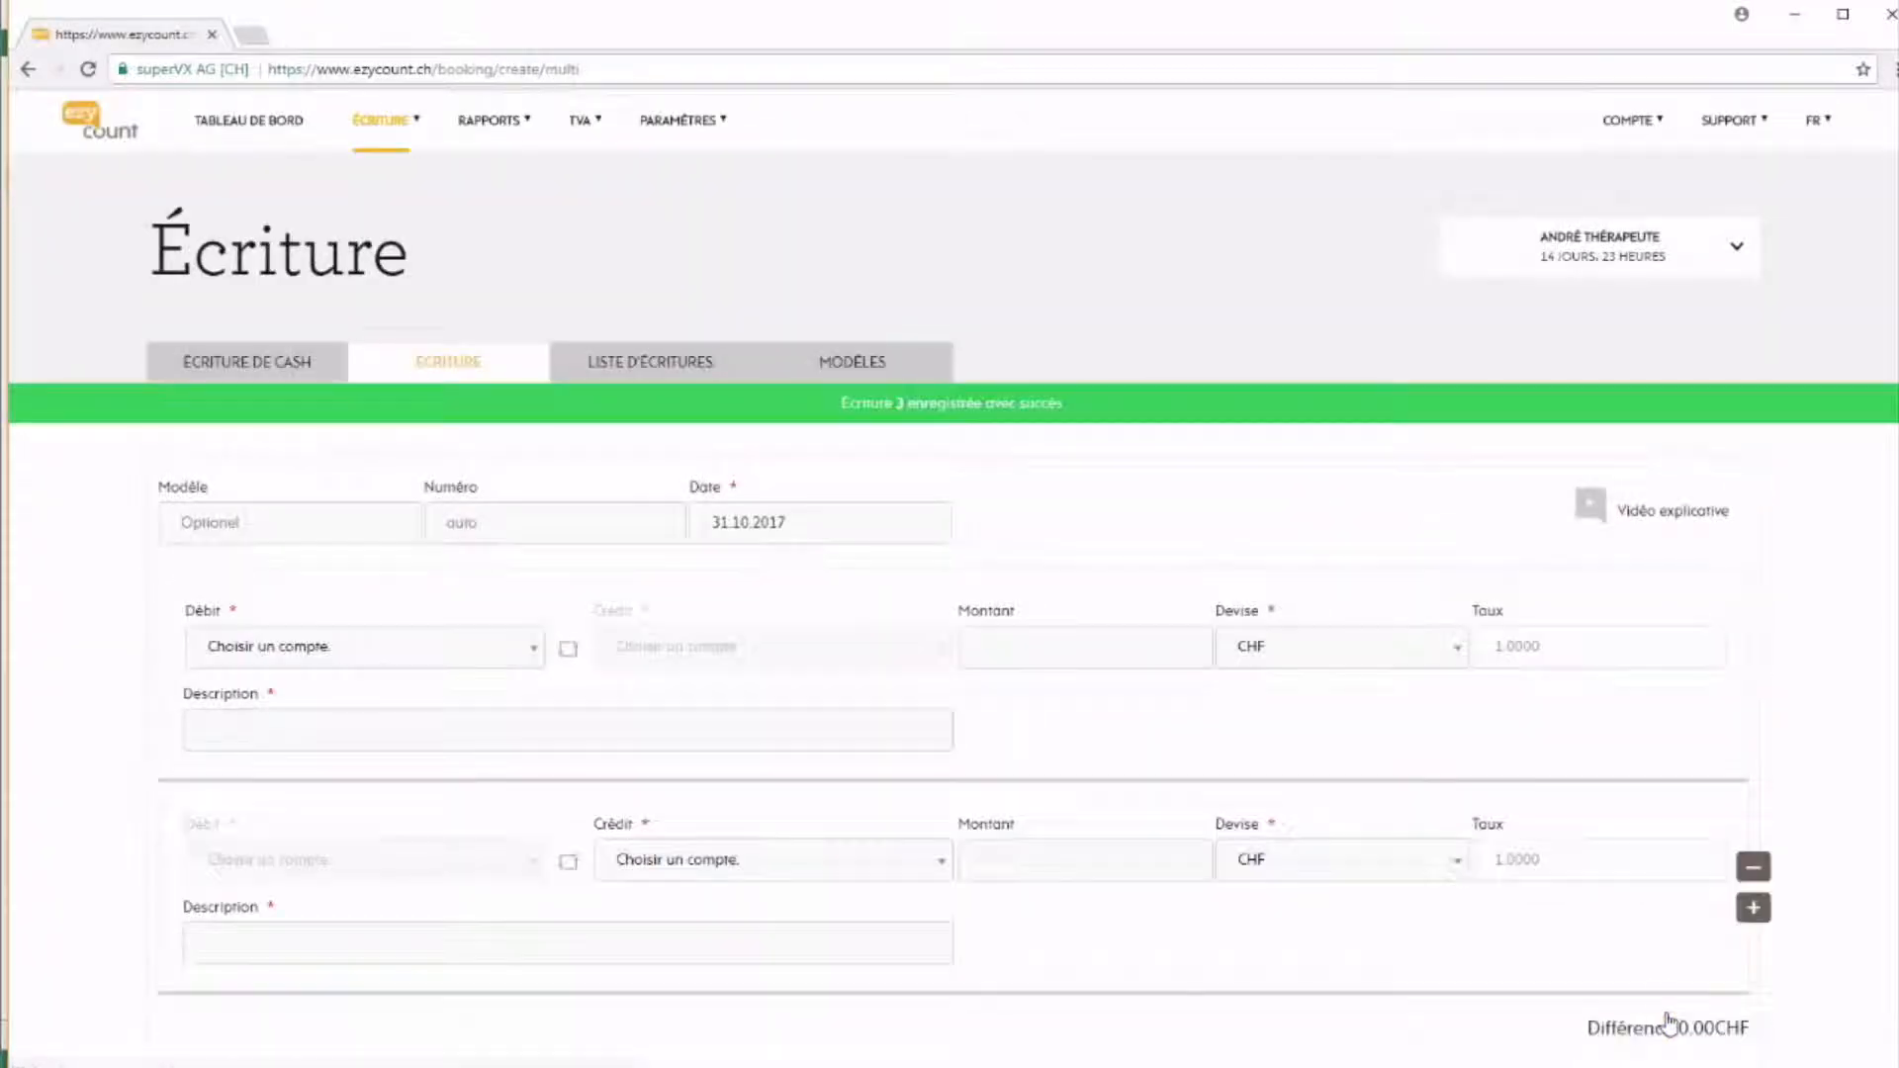
- Open the list of recorded accounting entries
{"action": "left_click", "coordinate": [700, 373]}
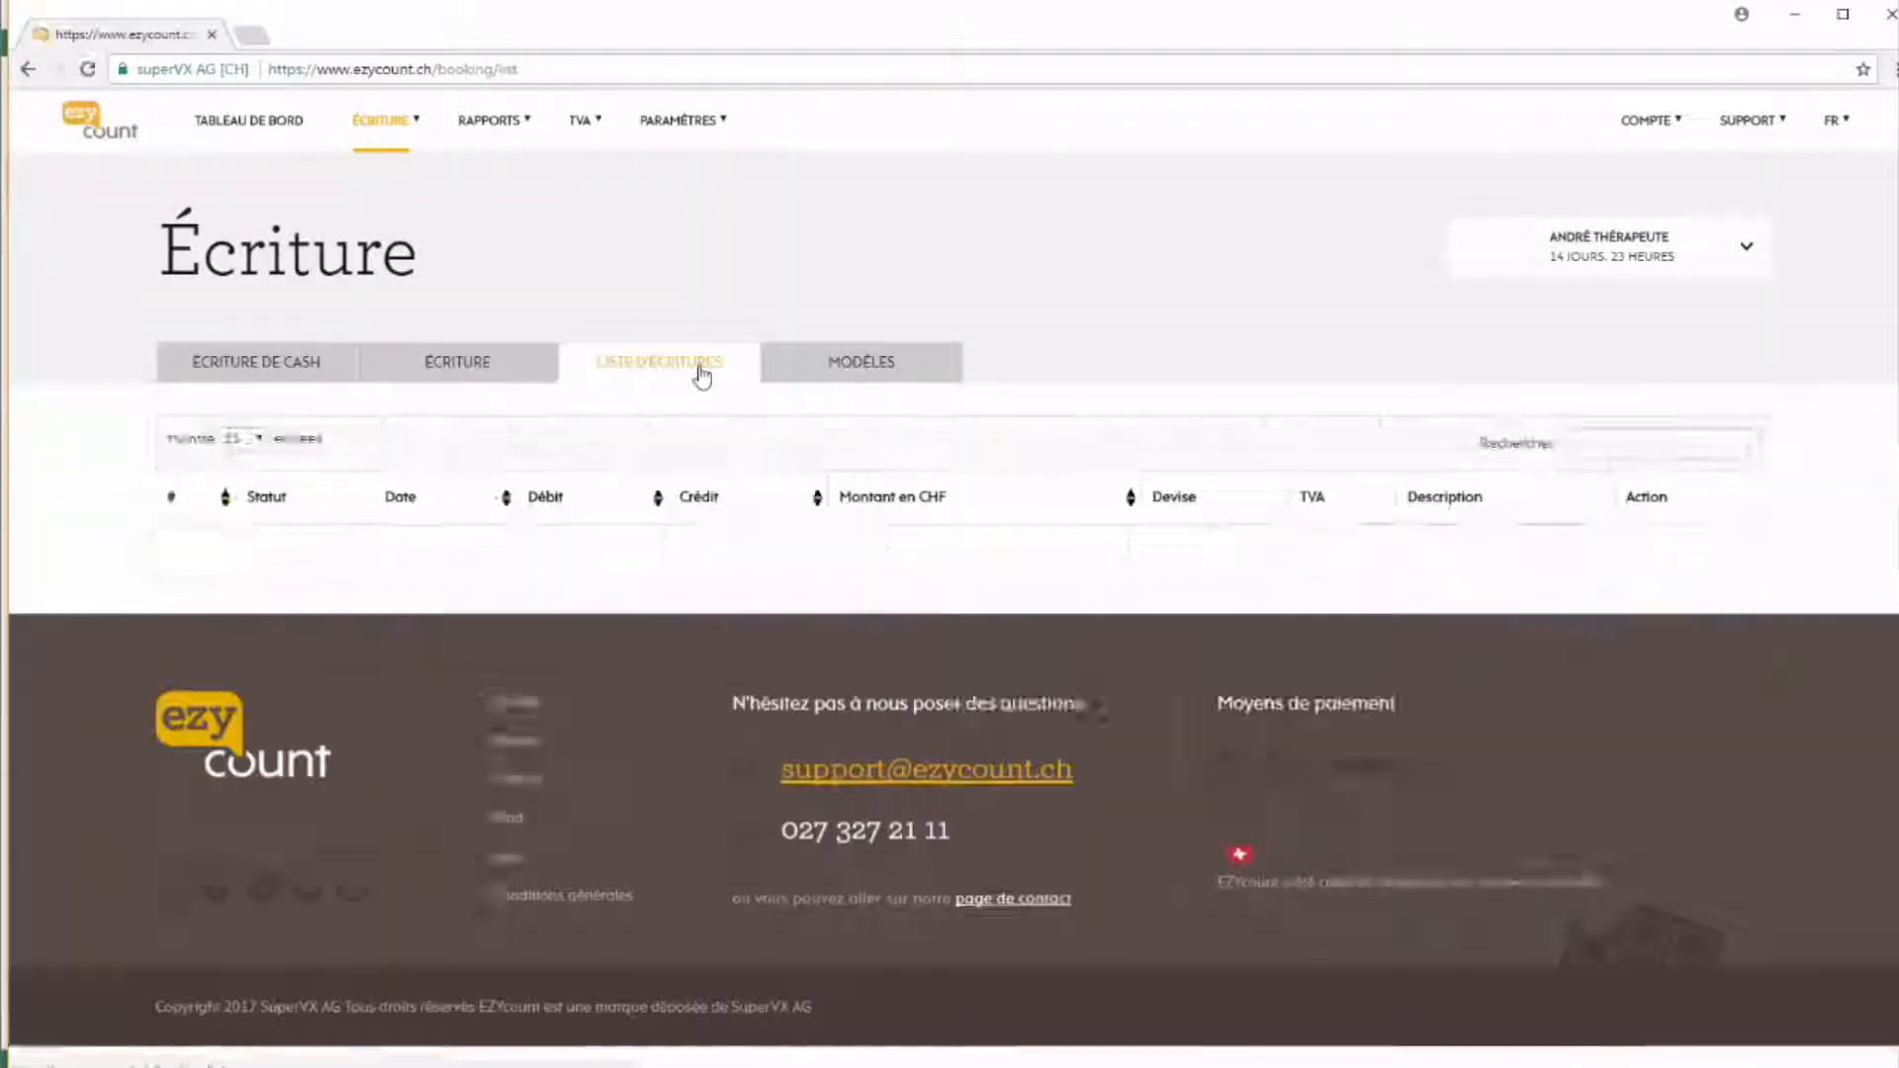